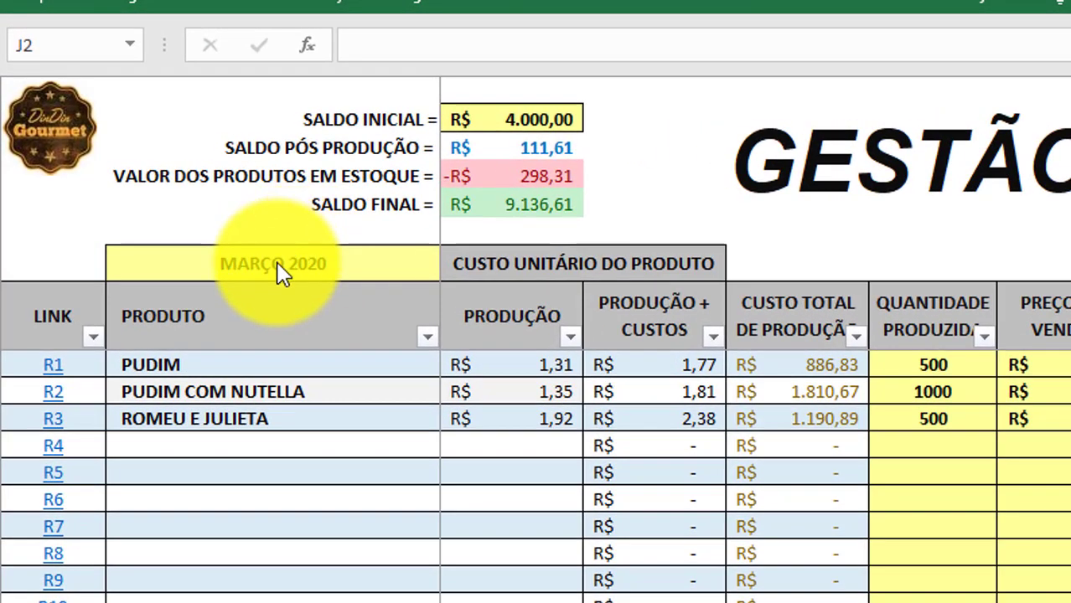
Step: Review the management, costs and R1 to R3 recipe sheets to see how the workbook is organised
{"action": "left_click", "coordinate": [277, 263]}
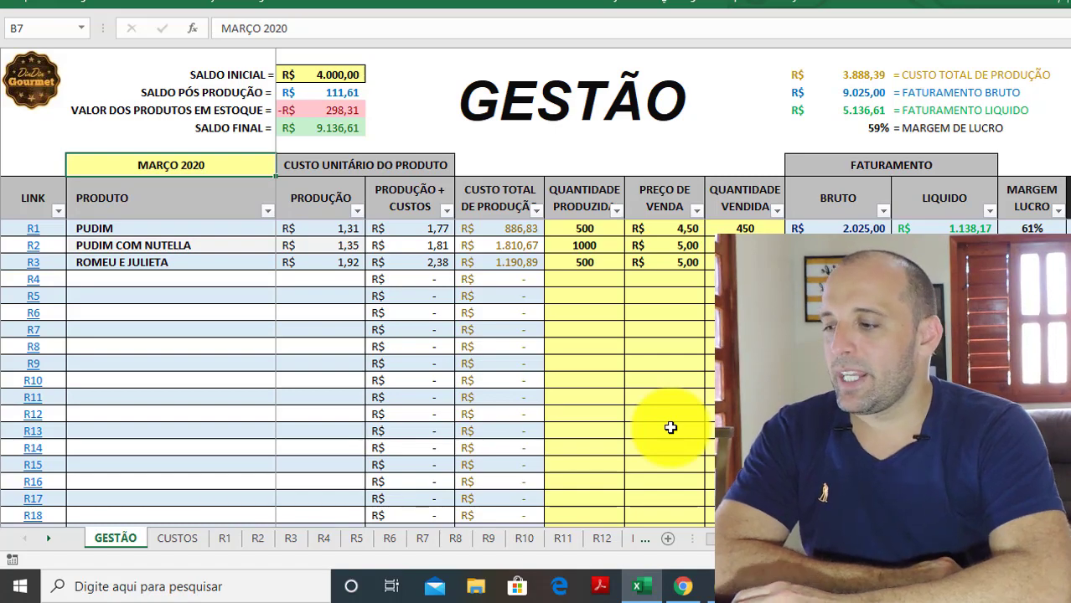
{"action": "left_click", "coordinate": [189, 539]}
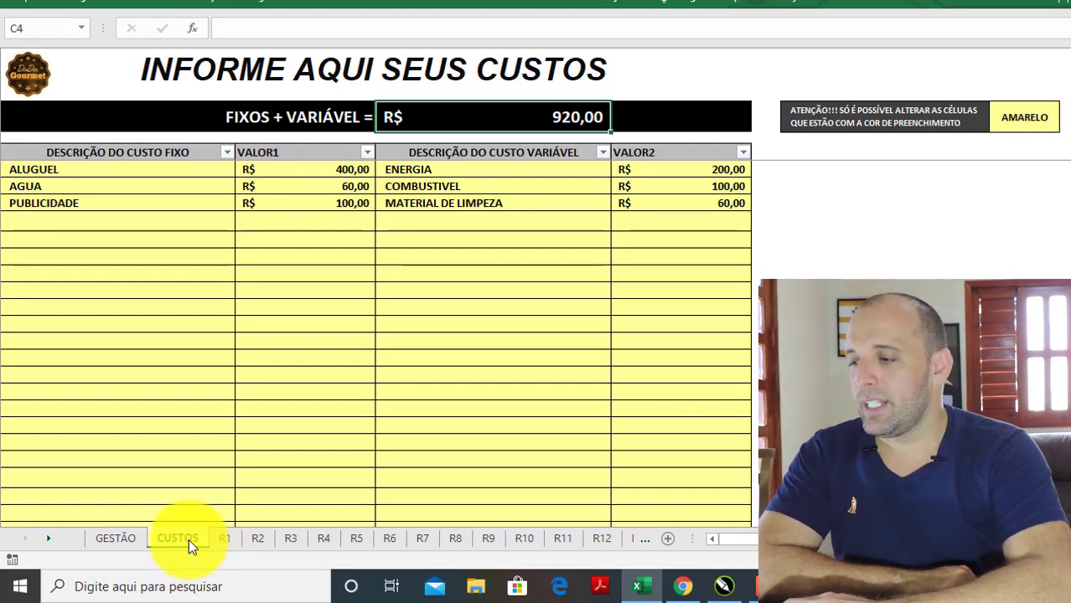
{"action": "left_click", "coordinate": [226, 534]}
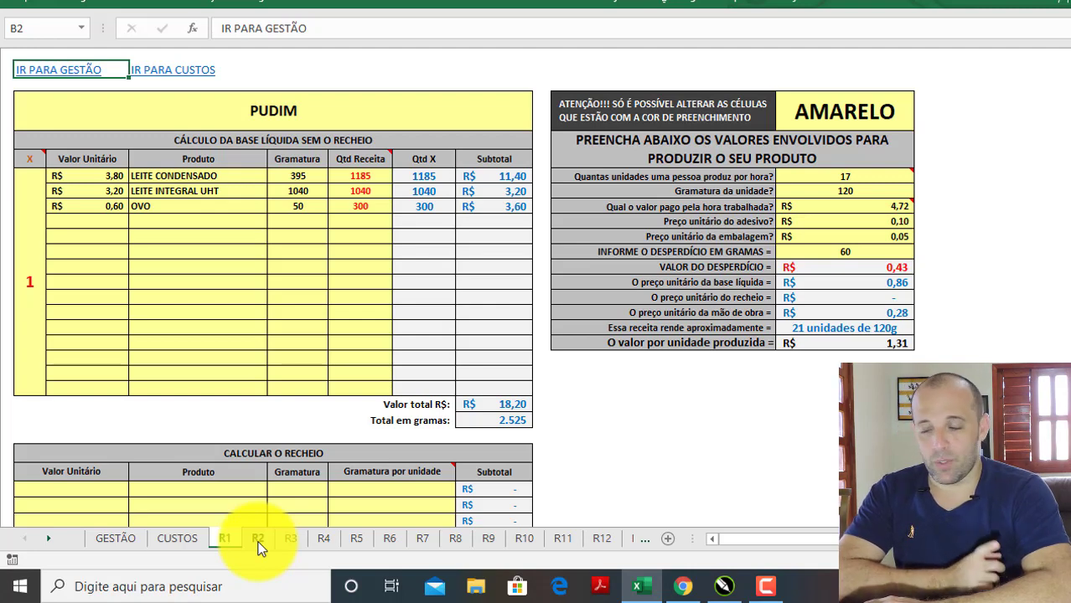
{"action": "left_click", "coordinate": [259, 540]}
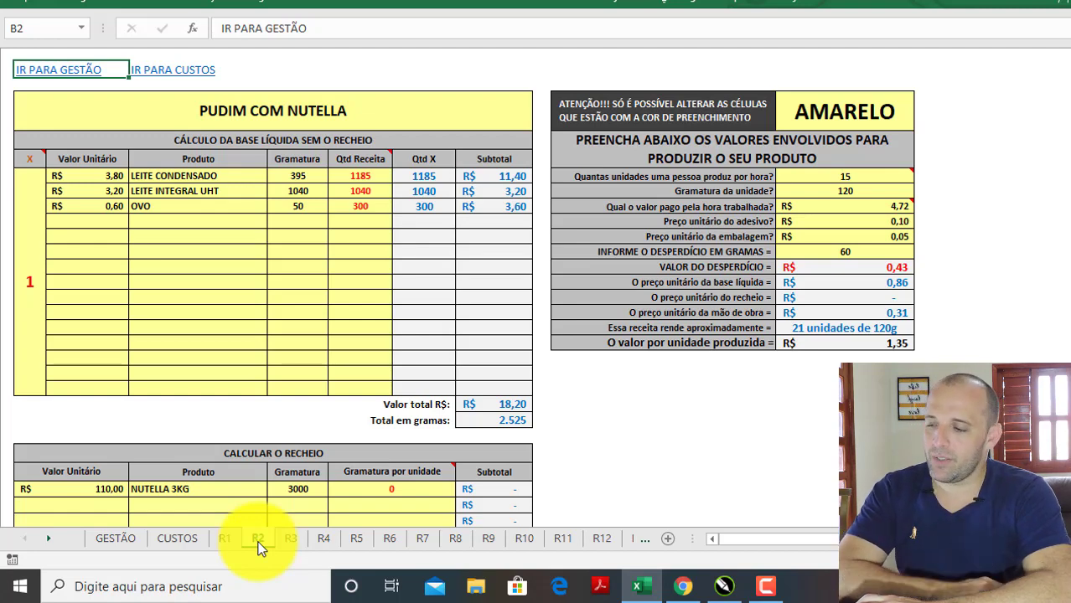
{"action": "left_click", "coordinate": [285, 543]}
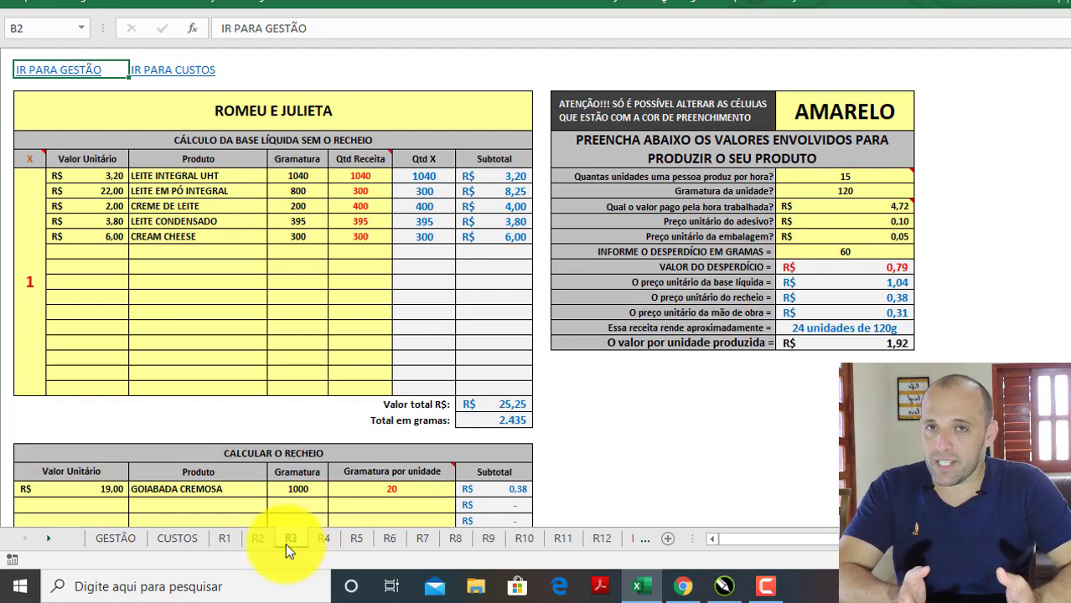
Step: On the GESTÃO sheet, clear the produced quantity, sale price and sold quantity of all three listed products
{"action": "left_click", "coordinate": [122, 546]}
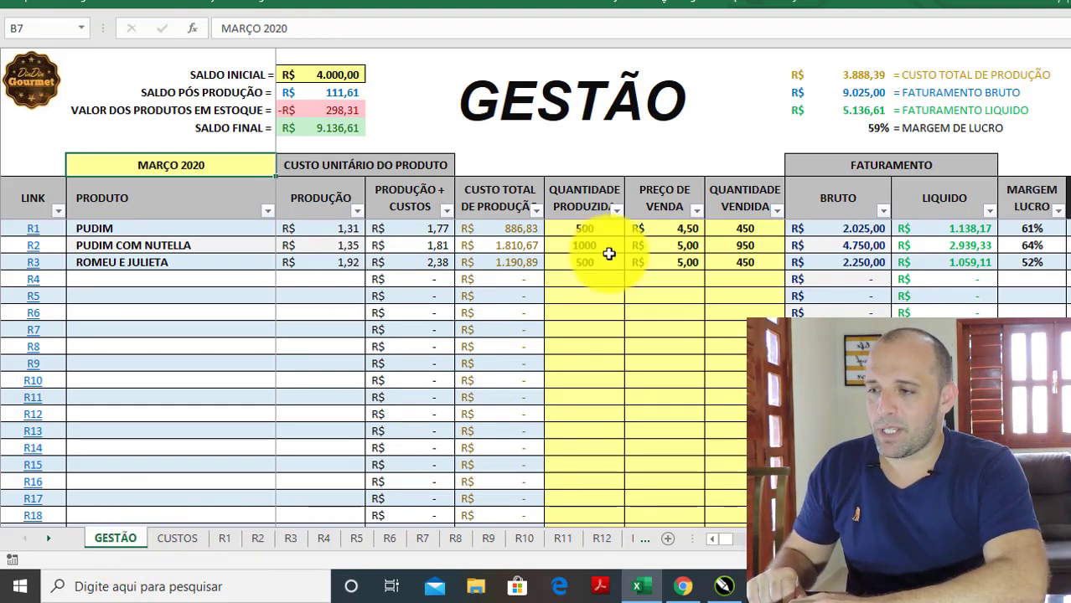
{"action": "left_click_drag", "start_coordinate": [596, 228], "coordinate": [722, 256]}
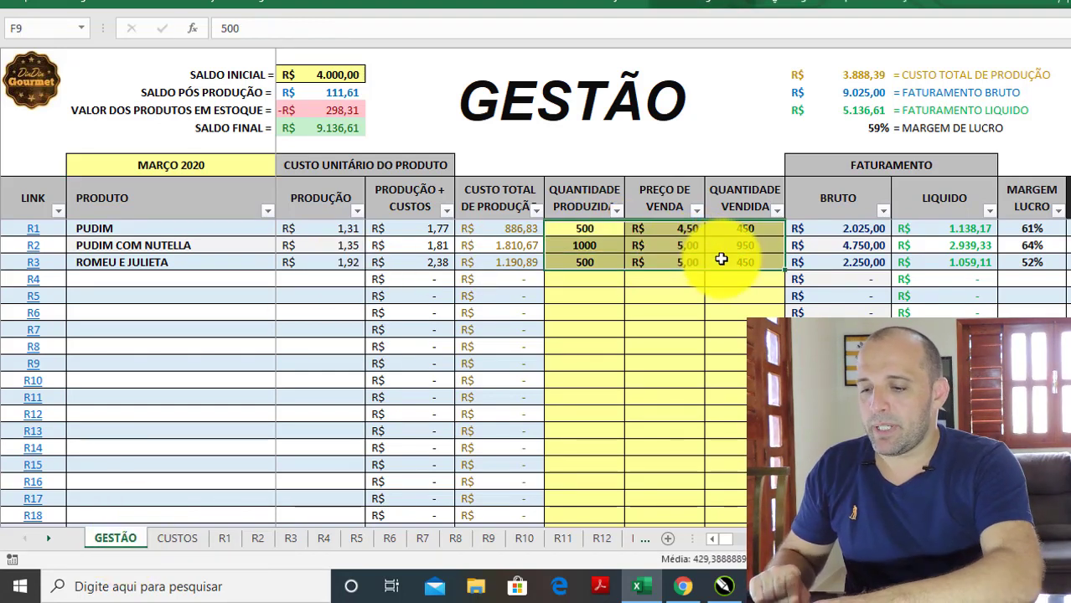
{"action": "key", "text": "Delete"}
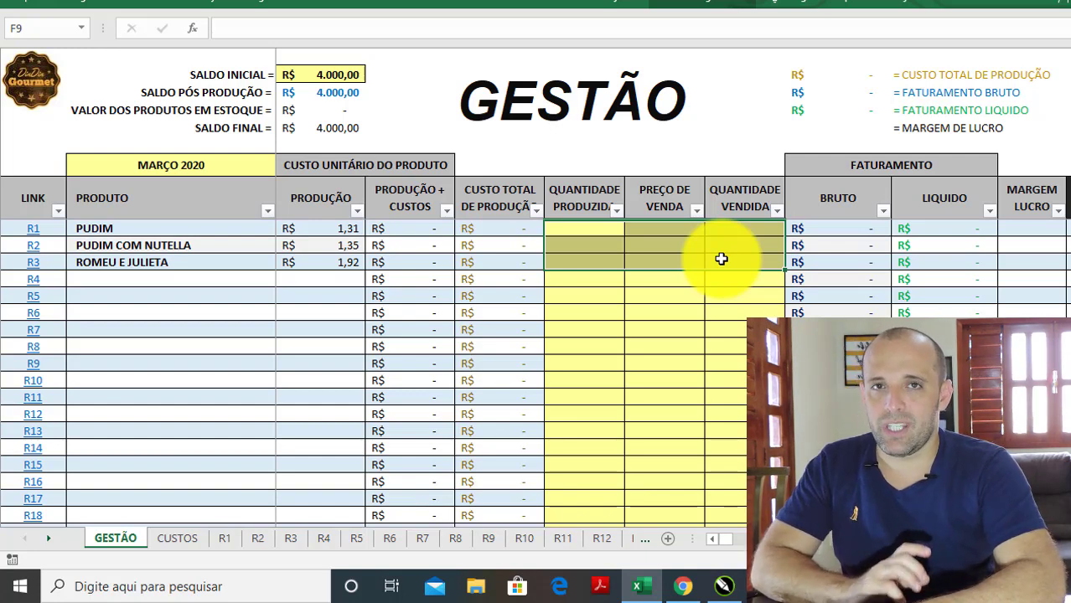
{"action": "key", "text": "Down"}
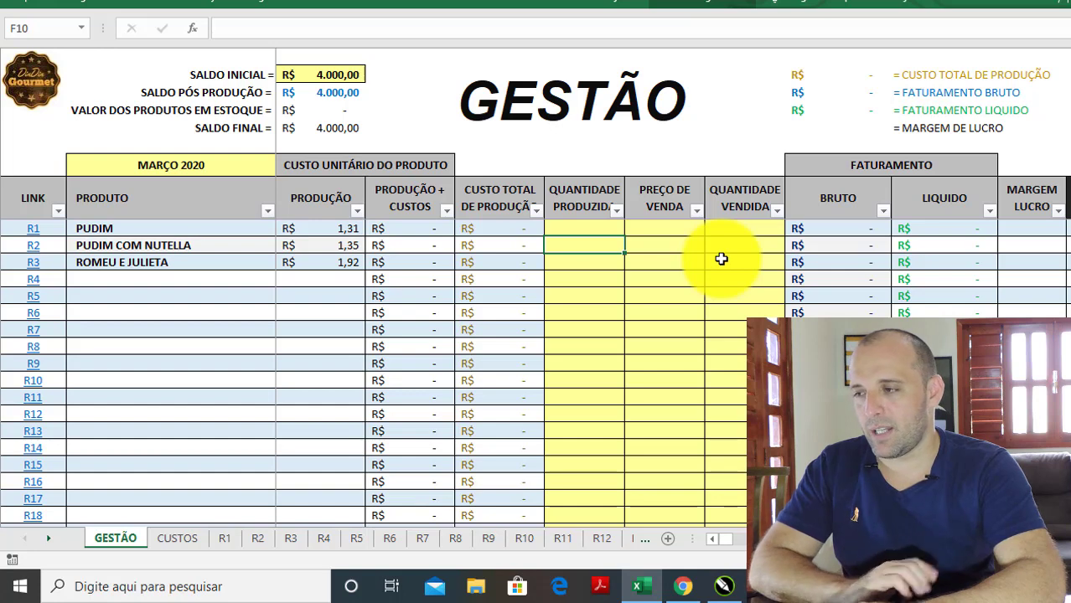
Step: Set SALDO INICIAL to 0 and clear the month cell above the PRODUTO column
{"action": "left_click", "coordinate": [348, 74]}
{"action": "type", "text": "0"}
{"action": "key", "text": "Return"}
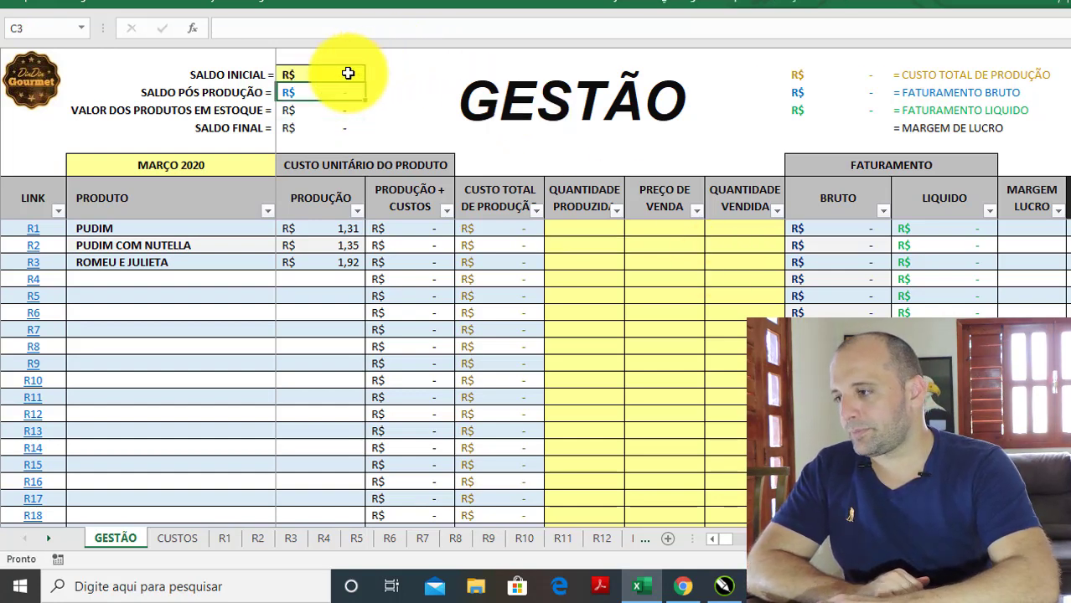
{"action": "left_click", "coordinate": [230, 167]}
{"action": "key", "text": "Delete"}
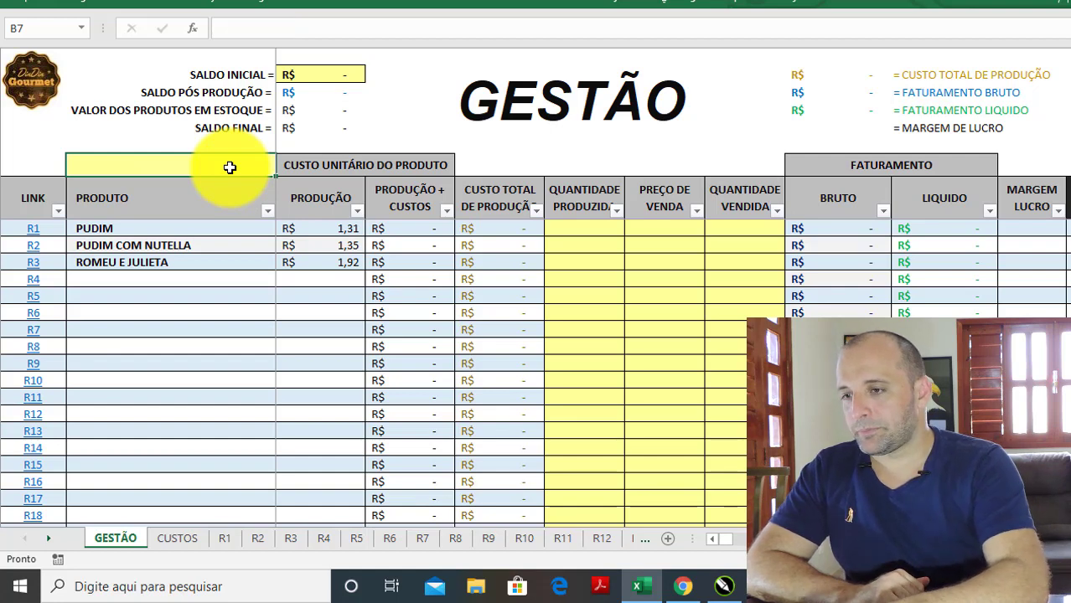
{"action": "key", "text": "Return"}
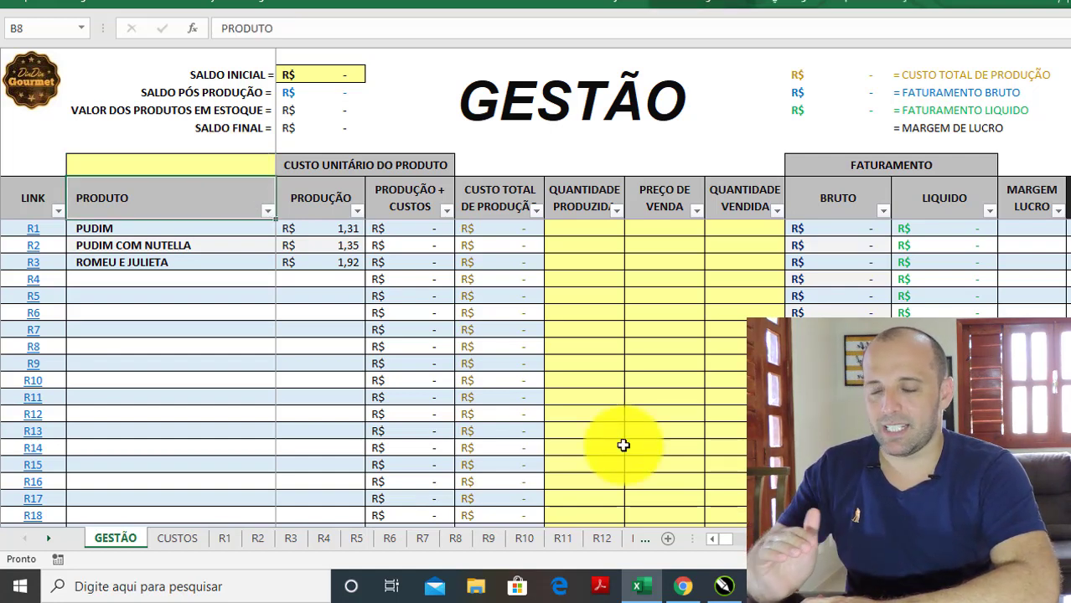
Step: On the CUSTOS sheet, clear the values of the three fixed costs and the three variable costs
{"action": "left_click", "coordinate": [175, 538]}
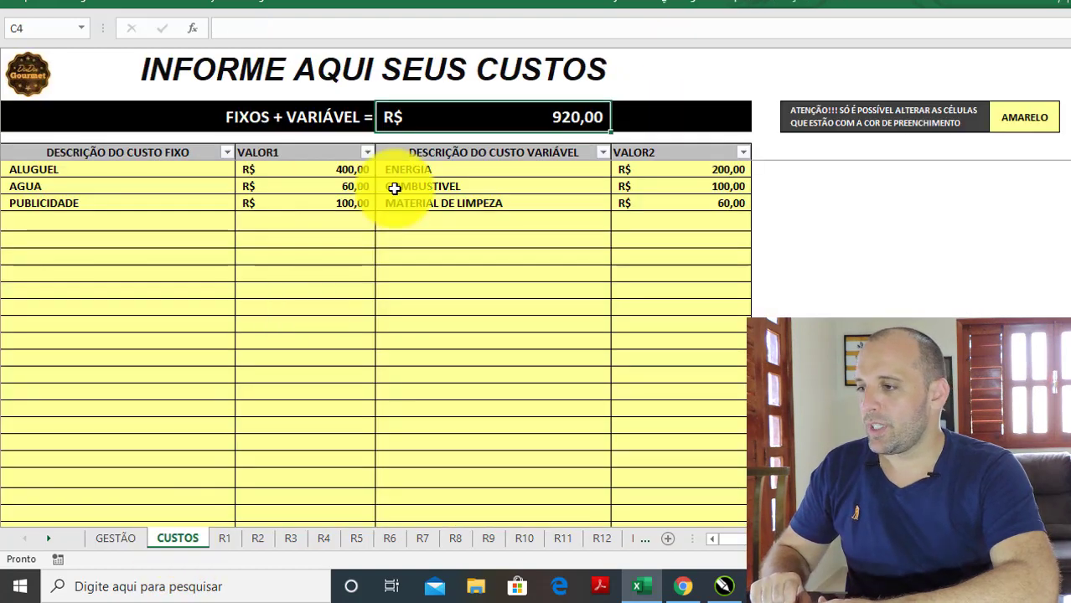
{"action": "left_click_drag", "start_coordinate": [352, 169], "coordinate": [342, 203]}
{"action": "key", "text": "Delete"}
{"action": "left_click_drag", "start_coordinate": [676, 170], "coordinate": [678, 210]}
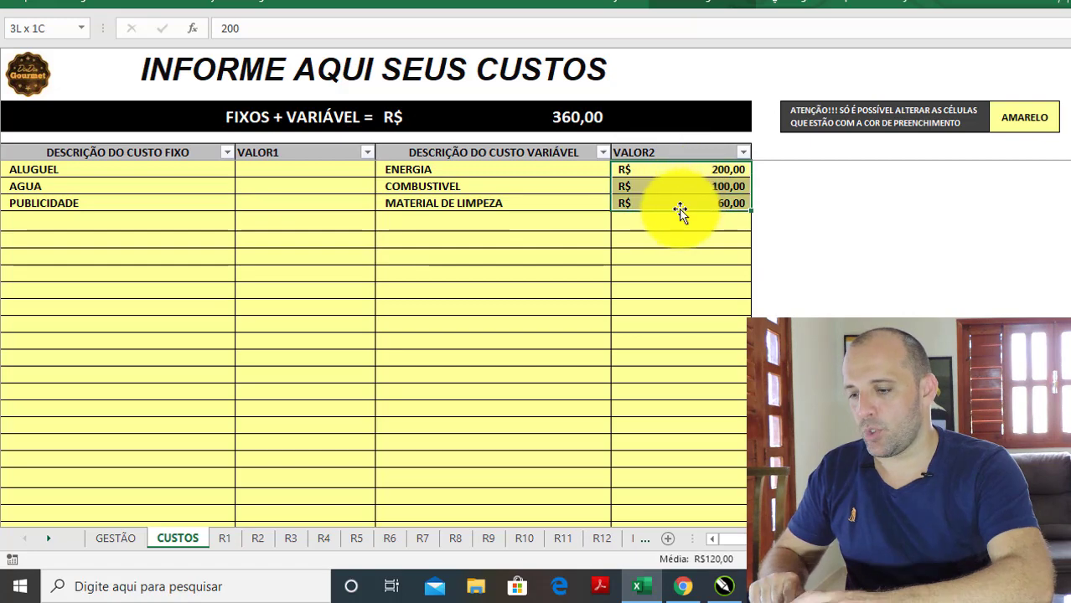
{"action": "key", "text": "Delete"}
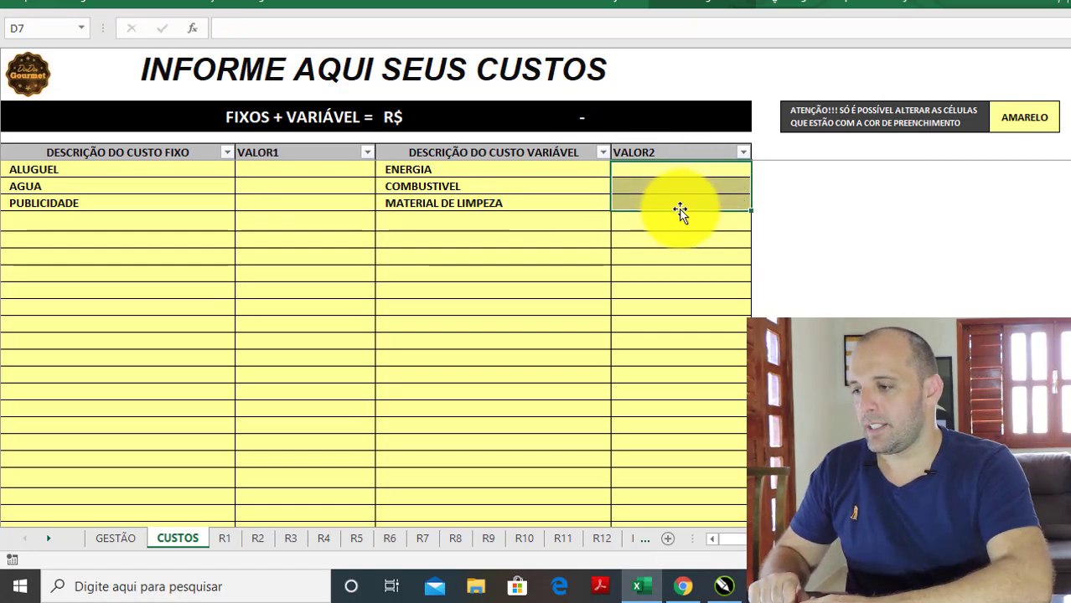
Step: Look through the GESTÃO, CUSTOS and R1 to R6 sheets to compare filled and blank recipe forms
{"action": "left_click", "coordinate": [226, 540]}
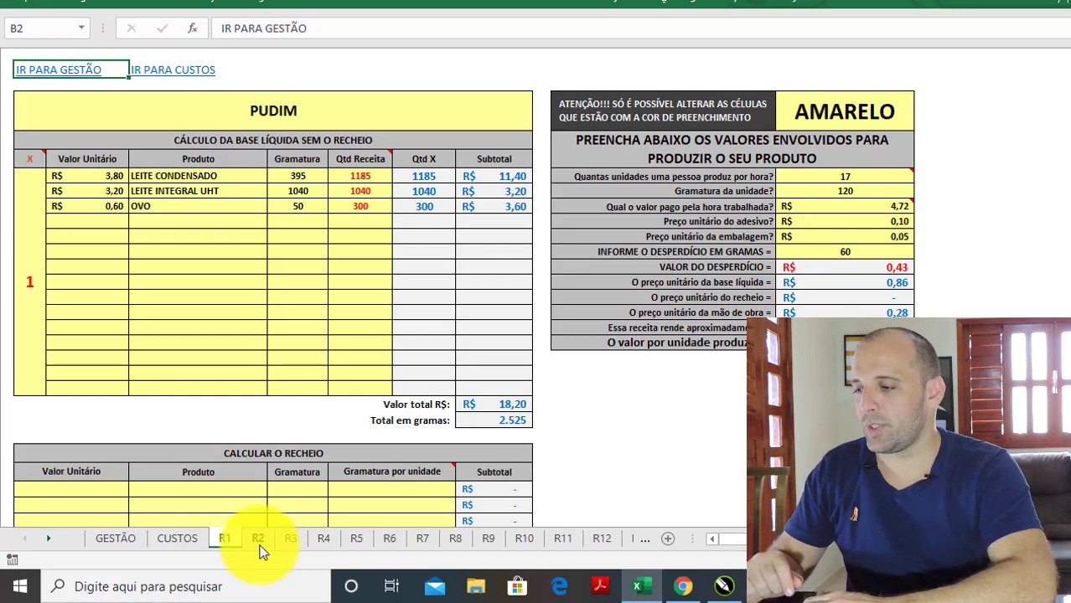
{"action": "left_click", "coordinate": [117, 546]}
{"action": "left_click", "coordinate": [176, 539]}
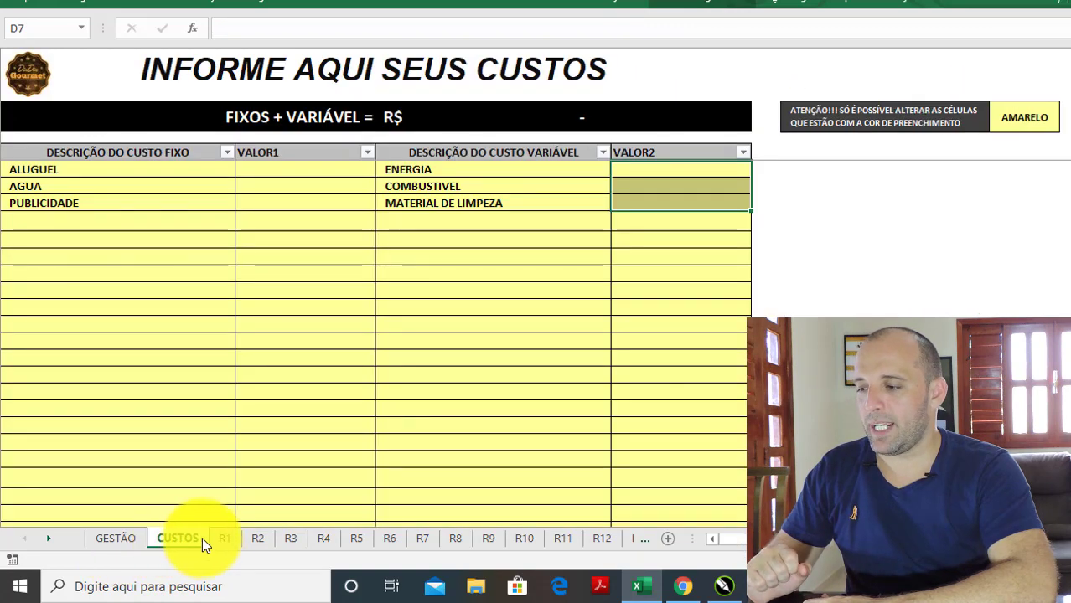
{"action": "left_click", "coordinate": [224, 541]}
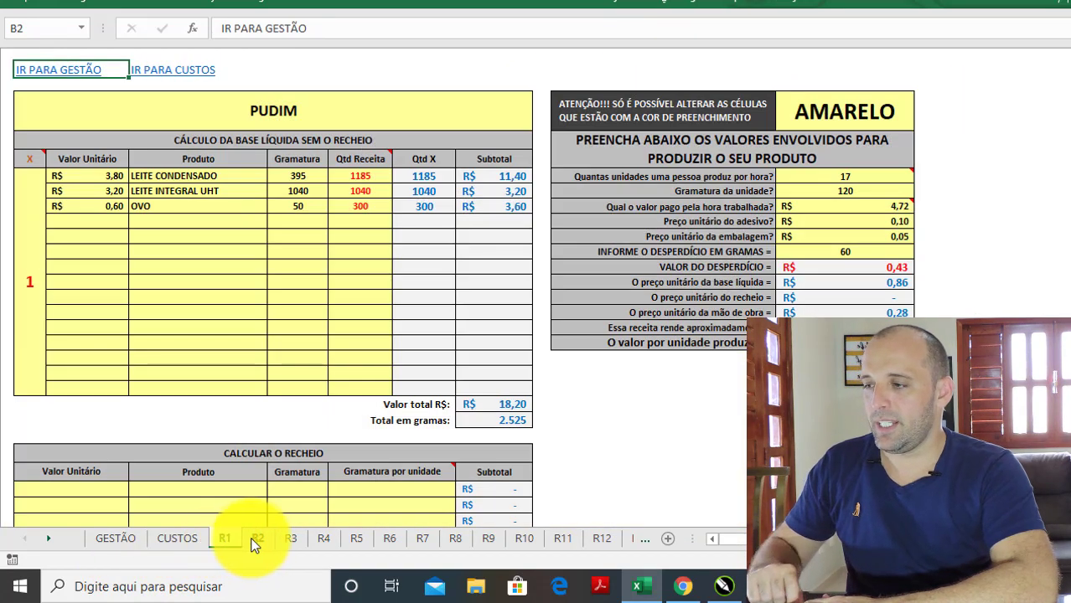
{"action": "left_click", "coordinate": [257, 542]}
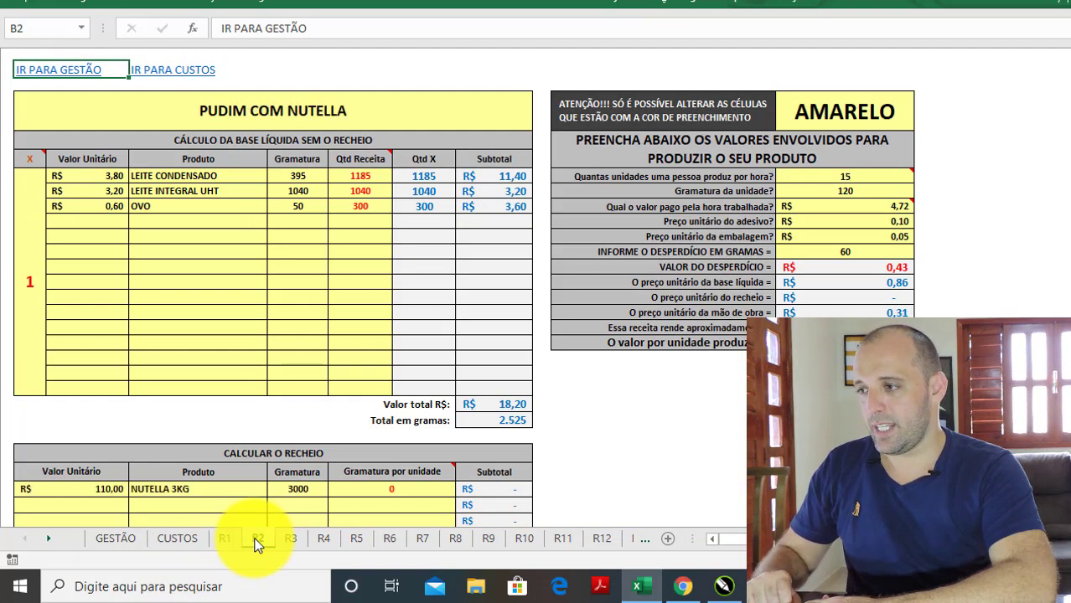
{"action": "left_click", "coordinate": [296, 540]}
{"action": "left_click", "coordinate": [323, 538]}
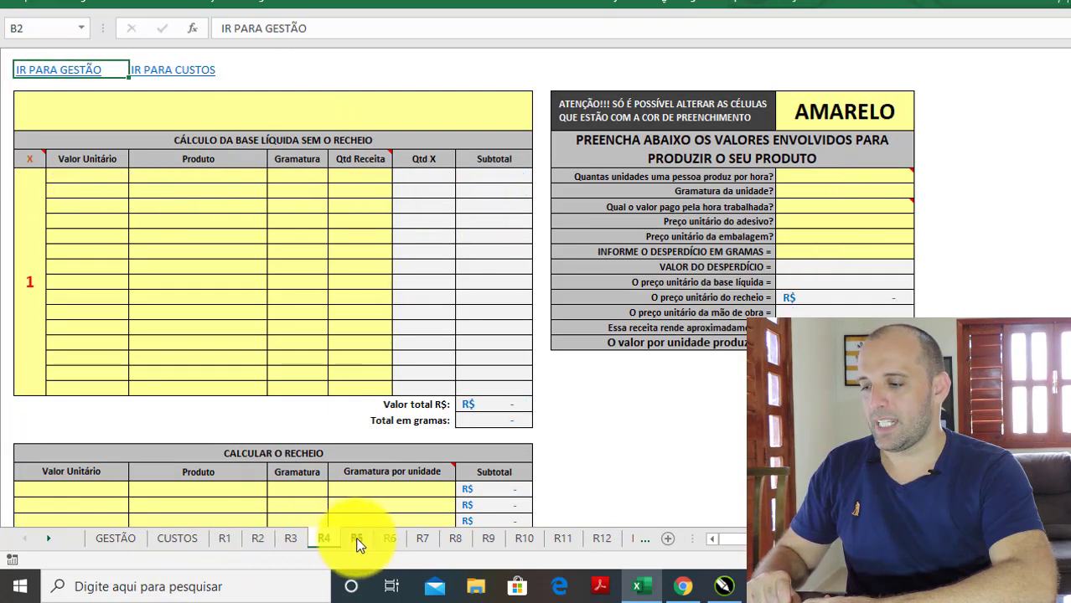
{"action": "left_click", "coordinate": [355, 538]}
{"action": "left_click", "coordinate": [385, 541]}
{"action": "left_click", "coordinate": [224, 541]}
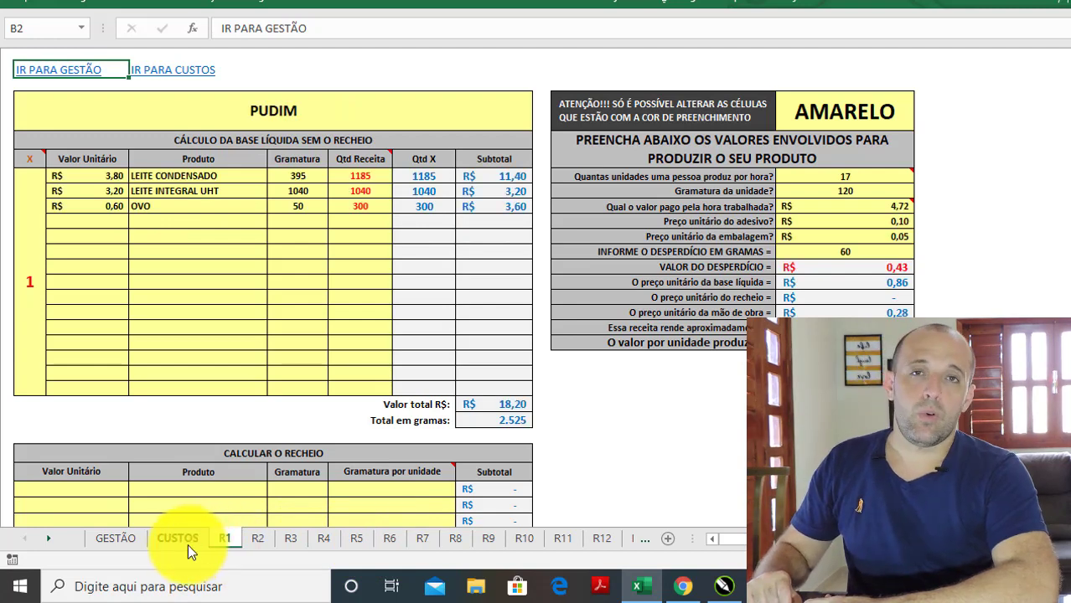
Step: On the GESTÃO sheet, set SALDO INICIAL to 4000
{"action": "left_click", "coordinate": [124, 543]}
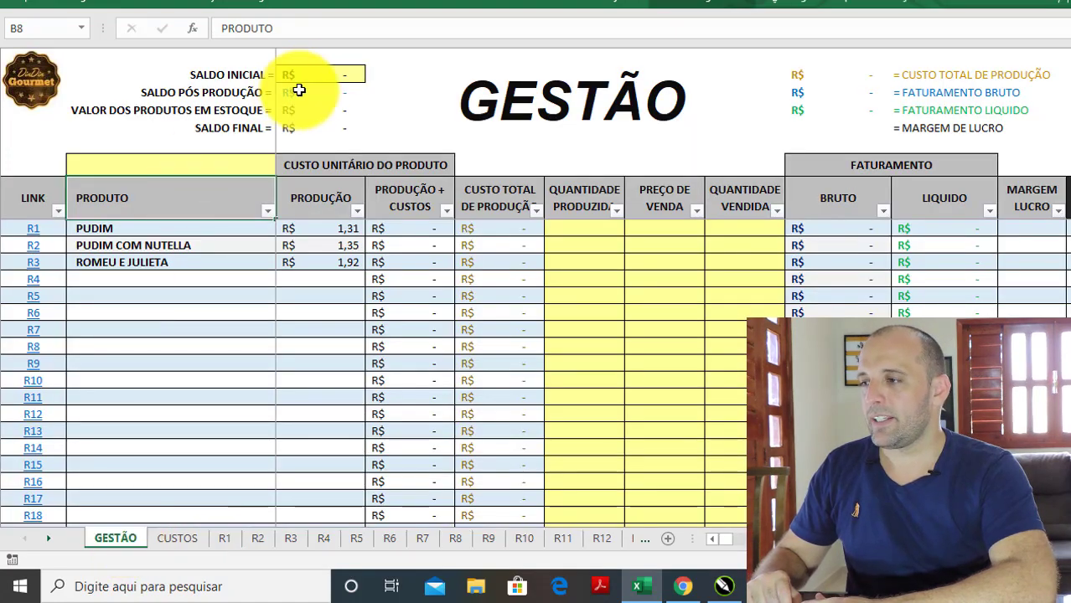
{"action": "left_click", "coordinate": [320, 76]}
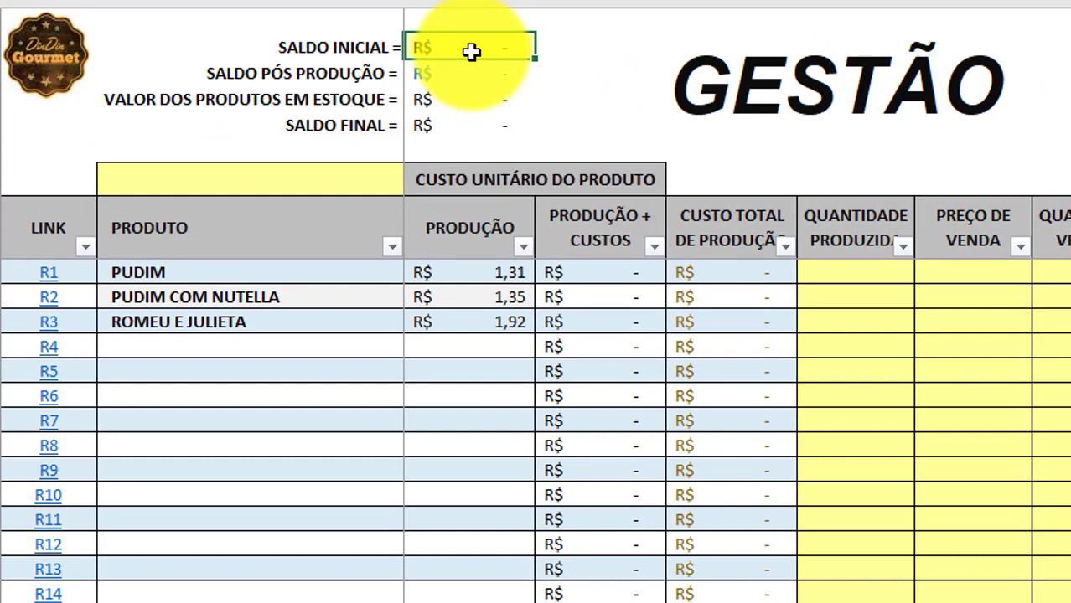
{"action": "type", "text": "4000"}
{"action": "key", "text": "Return"}
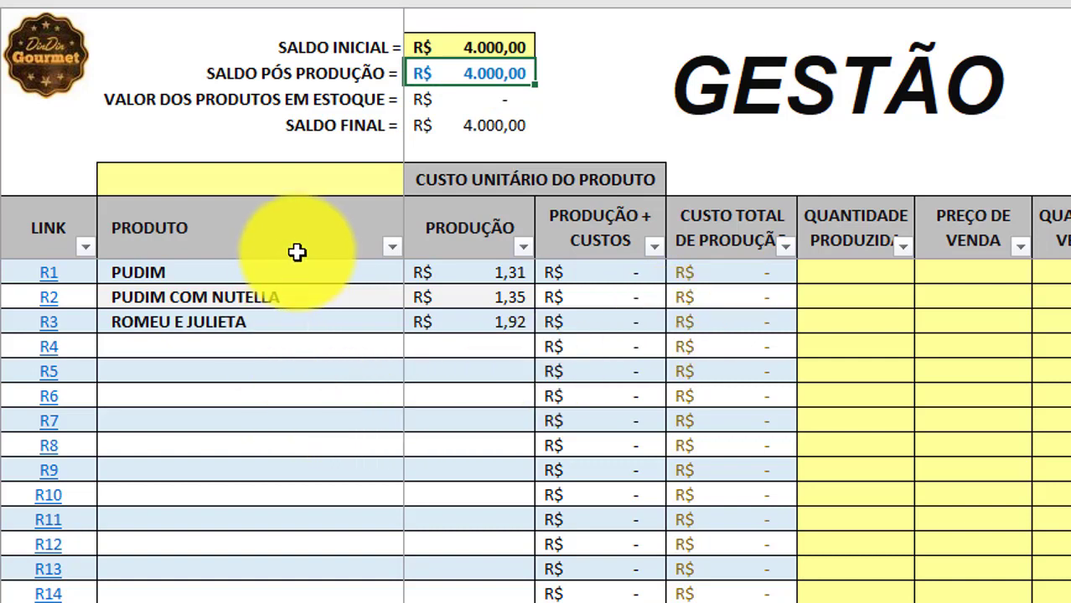
Step: Enter "MARÇO DE 2020" as the month in the yellow cell above the PRODUTO column
{"action": "left_click", "coordinate": [369, 178]}
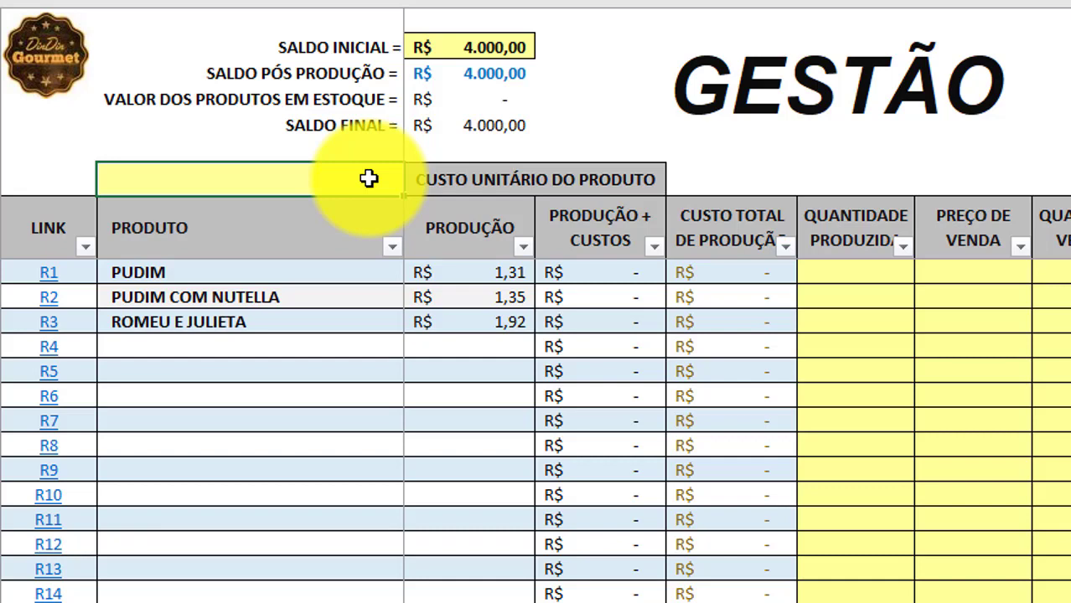
{"action": "type", "text": "MARÇO DE 20"}
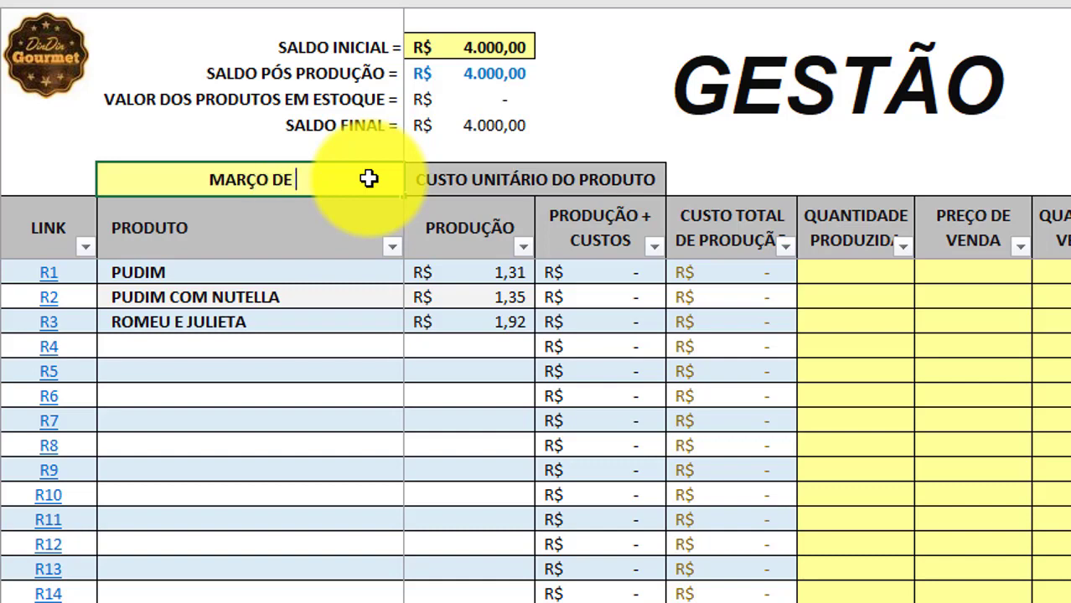
{"action": "type", "text": "20"}
{"action": "key", "text": "Return"}
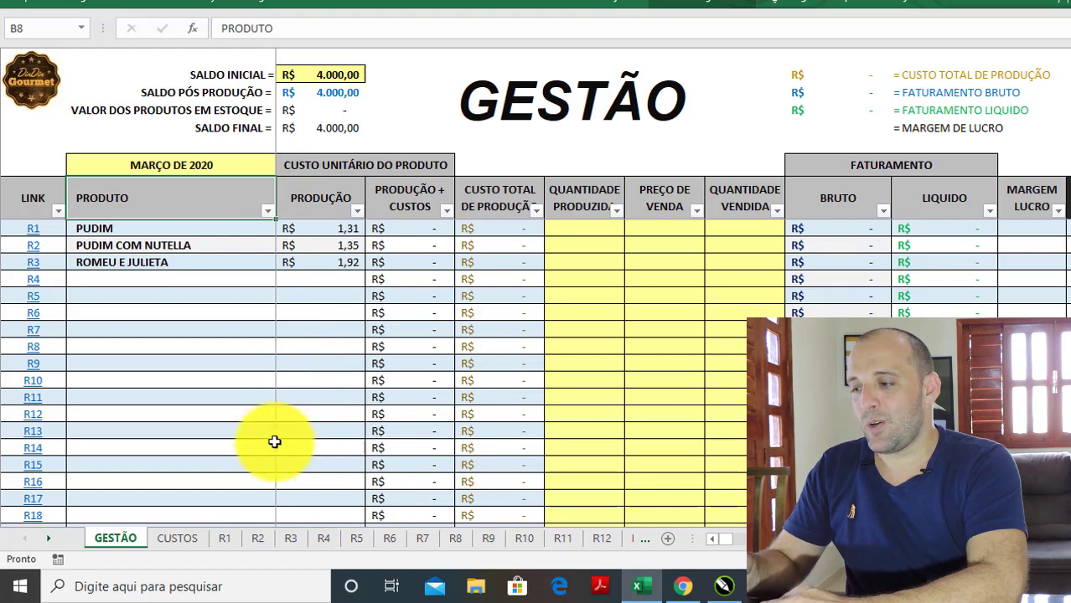
Step: On the CUSTOS sheet, enter 400 as the fixed cost value for ALUGUEL
{"action": "left_click", "coordinate": [178, 539]}
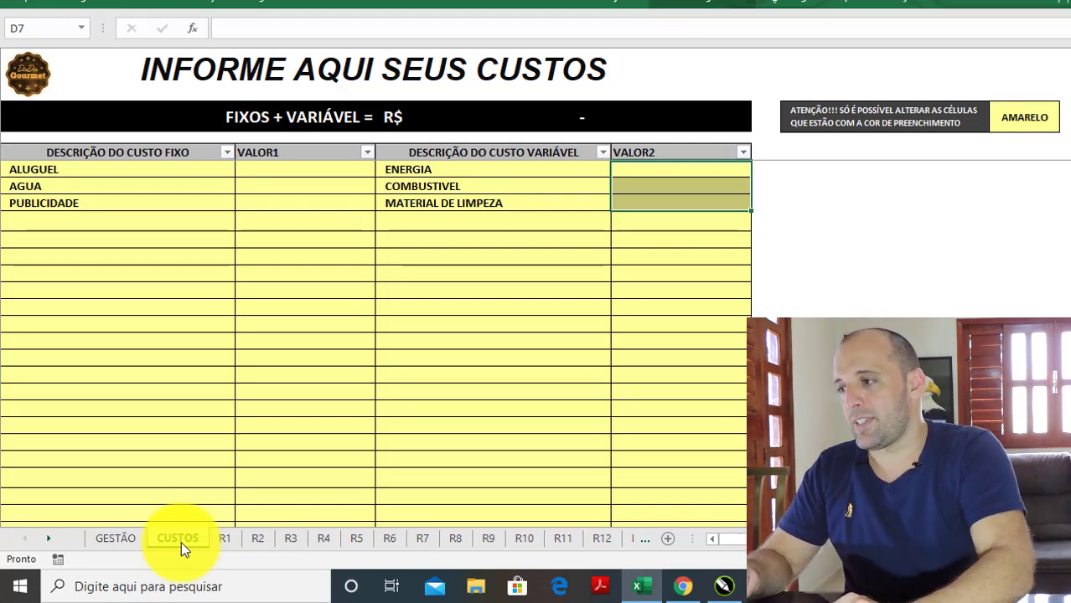
{"action": "key", "text": "Left"}
{"action": "key", "text": "Up"}
{"action": "key", "text": "Left"}
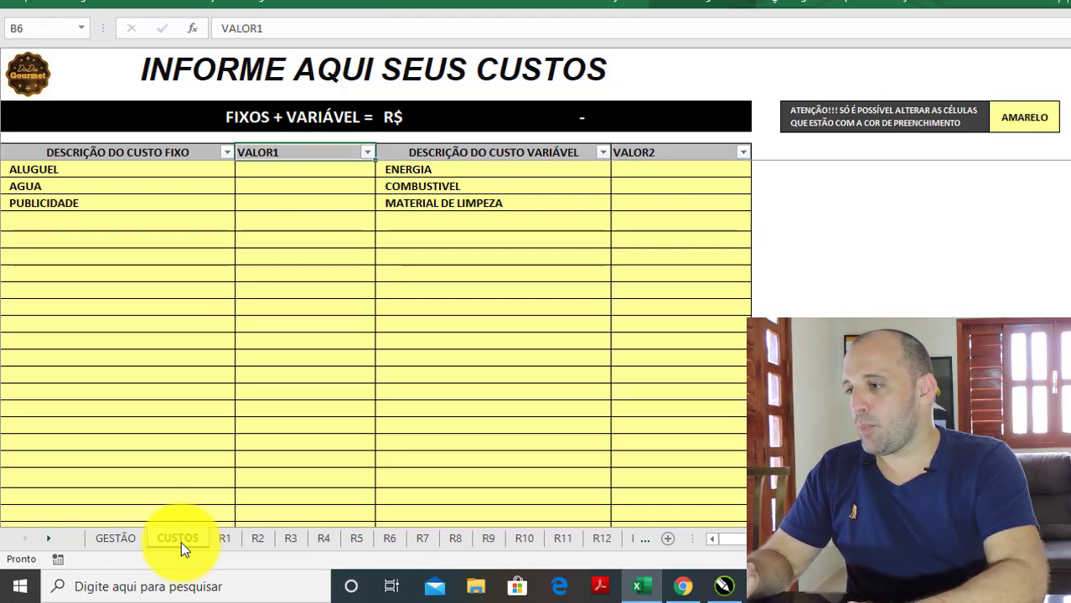
{"action": "key", "text": "Down"}
{"action": "type", "text": "400"}
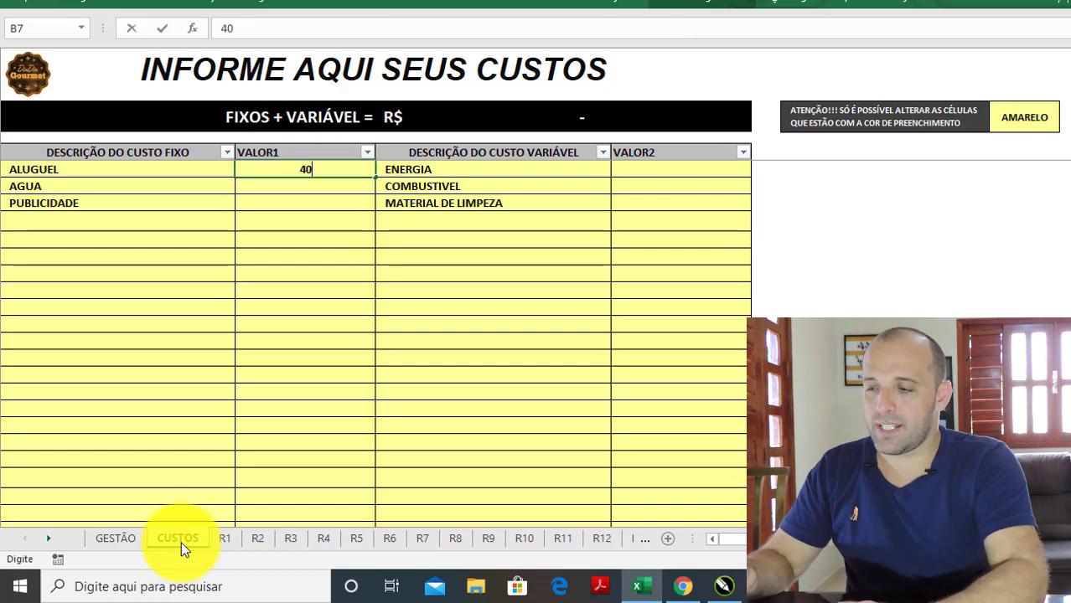
{"action": "key", "text": "Return"}
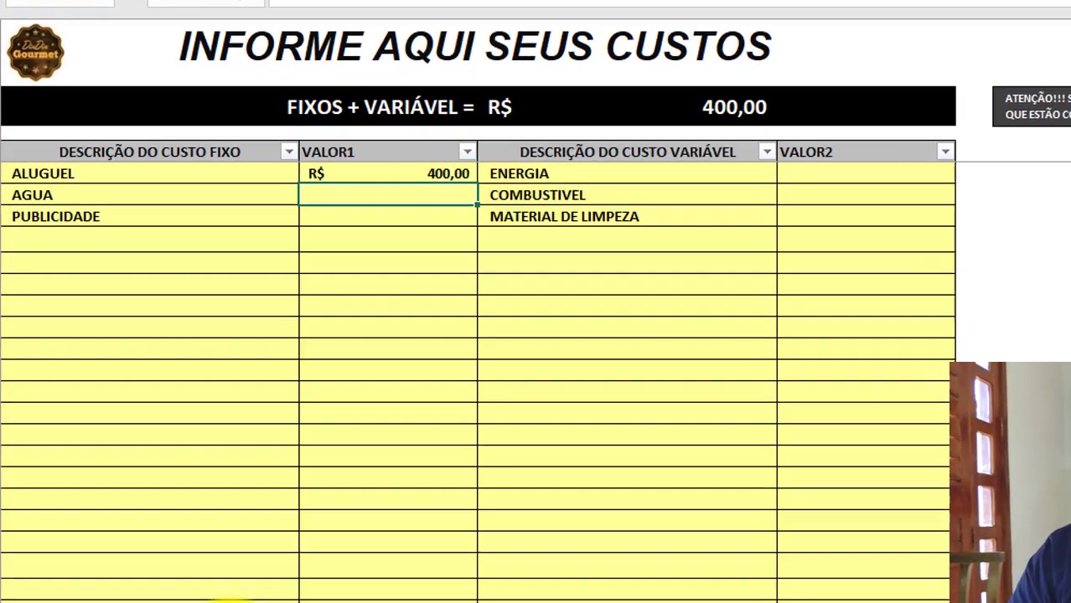
Step: Enter the fixed cost values 60 for AGUA and 100 for PUBLICIDADE
{"action": "type", "text": "60"}
{"action": "key", "text": "Tab"}
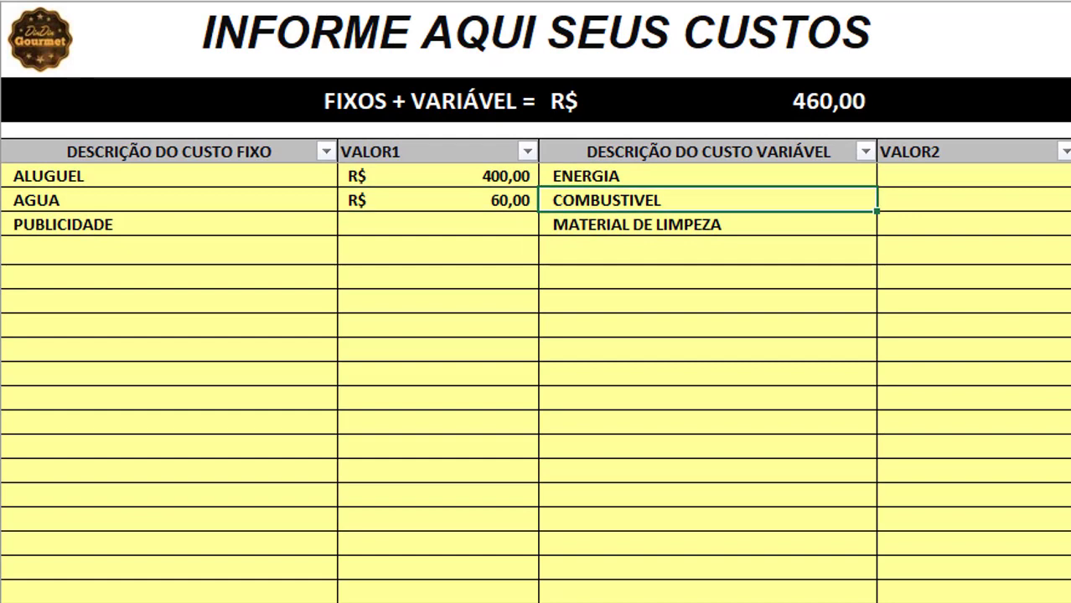
{"action": "key", "text": "Left"}
{"action": "key", "text": "Down"}
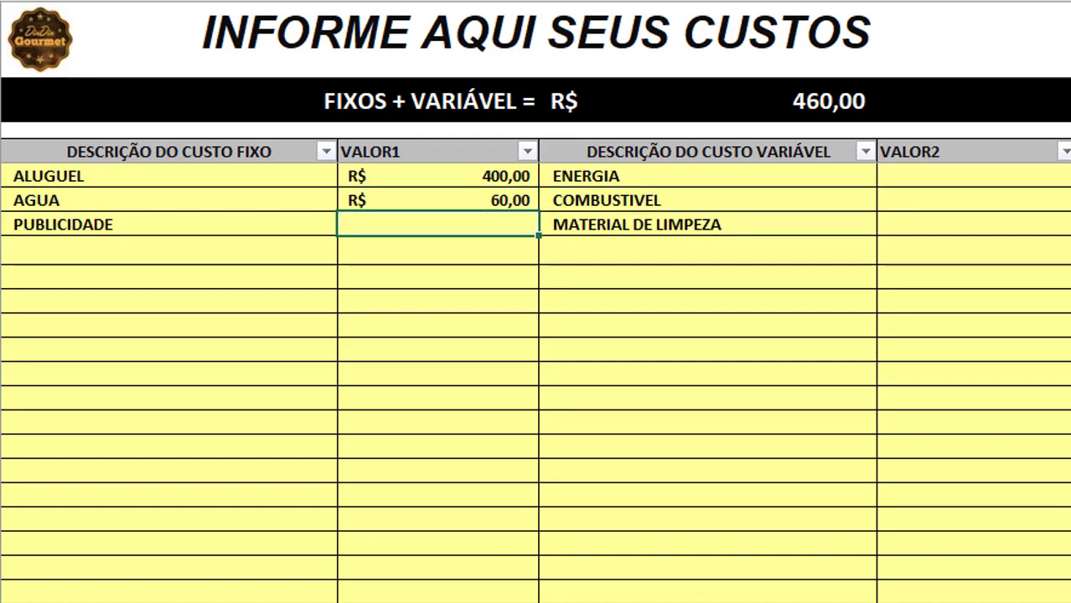
{"action": "type", "text": "100"}
{"action": "key", "text": "Tab"}
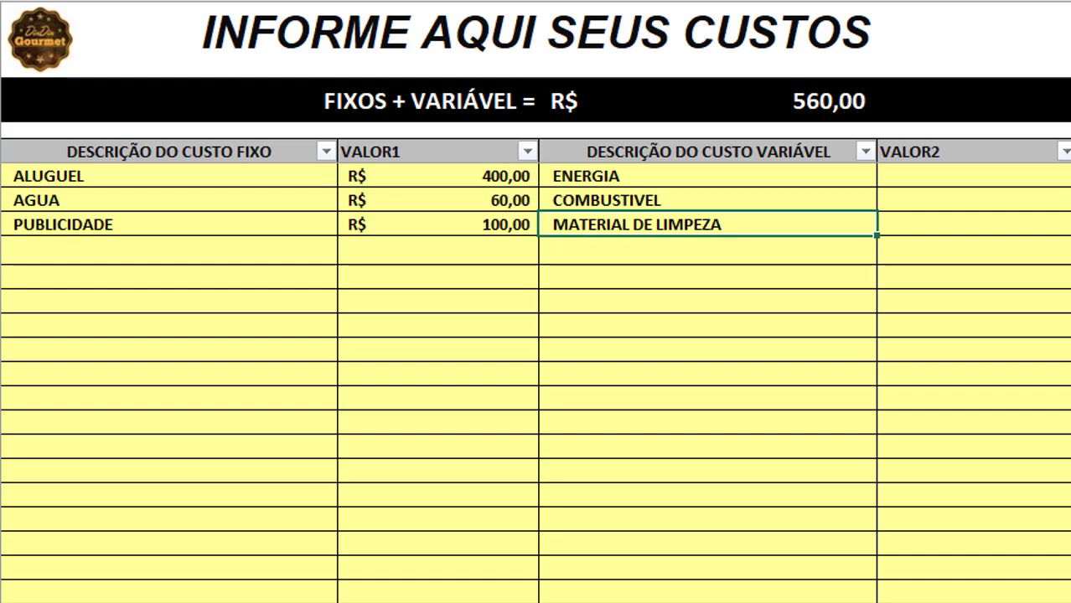
Step: Enter 200 as the variable cost value for ENERGIA
{"action": "key", "text": "Up"}
{"action": "key", "text": "Up"}
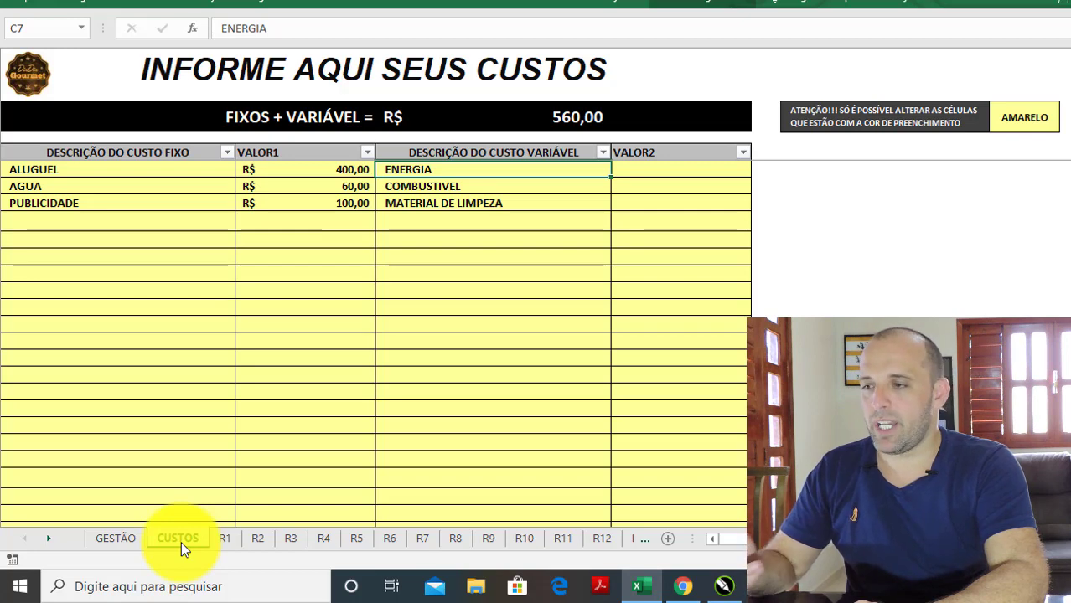
{"action": "key", "text": "Right"}
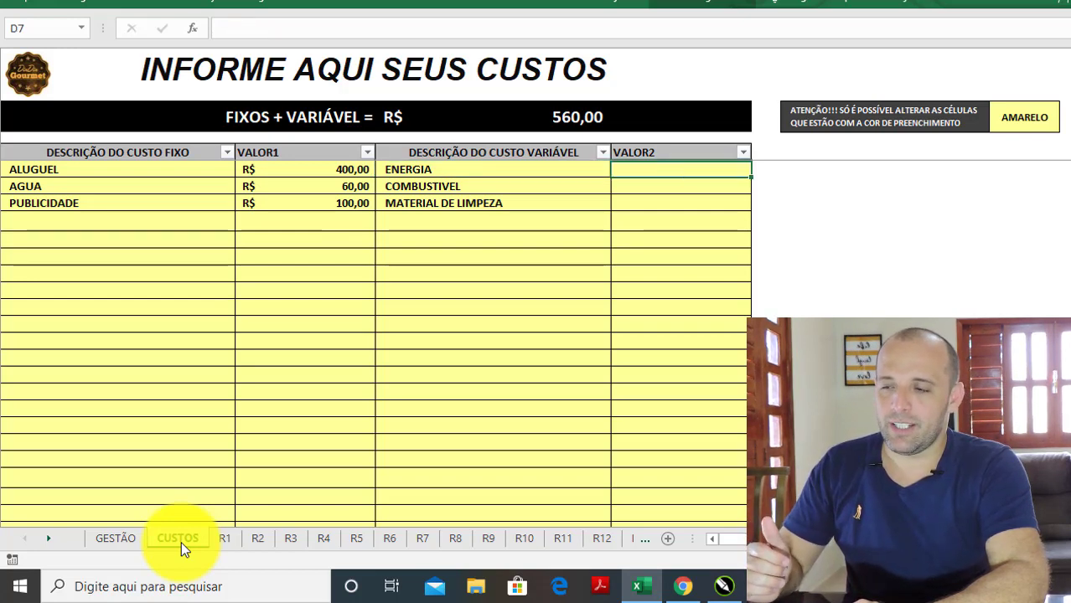
{"action": "type", "text": "200"}
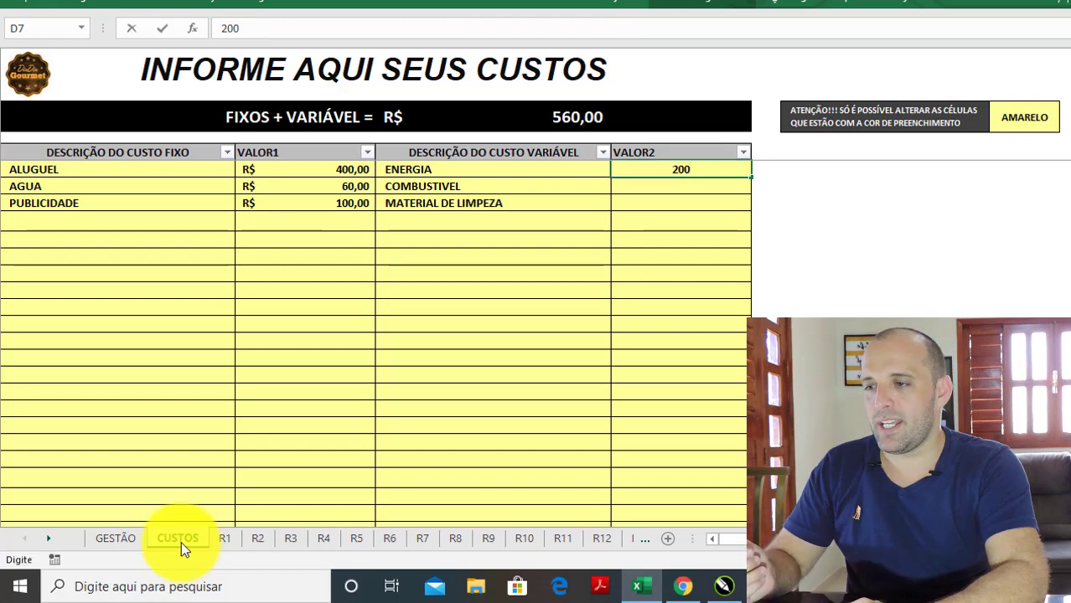
{"action": "key", "text": "Return"}
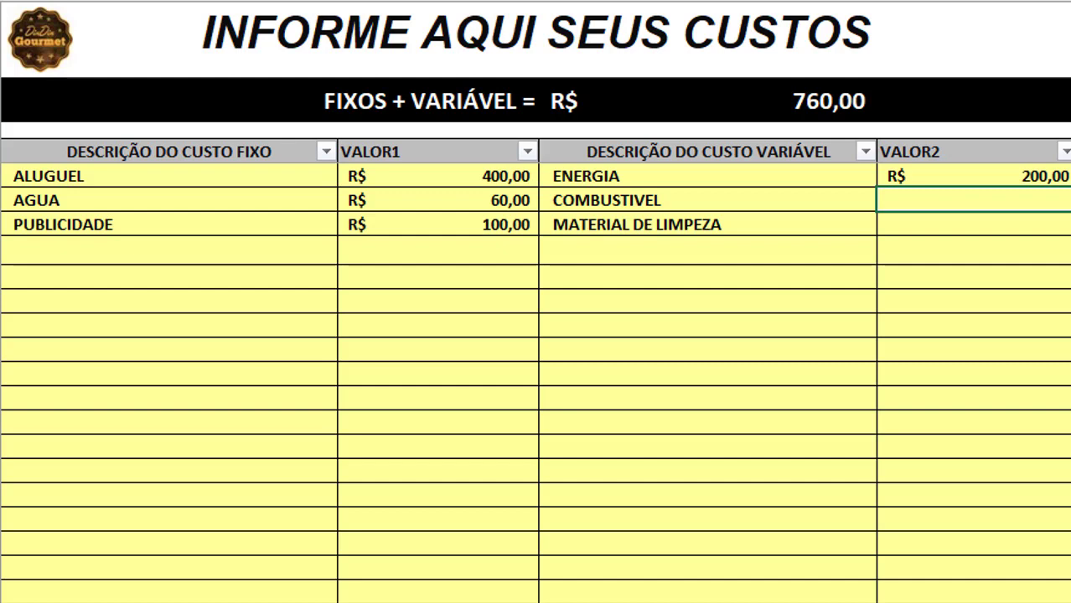
Step: Enter the variable cost values 250 for COMBUSTIVEL and 40 for MATERIAL DE LIMPEZA
{"action": "type", "text": "250"}
{"action": "key", "text": "Return"}
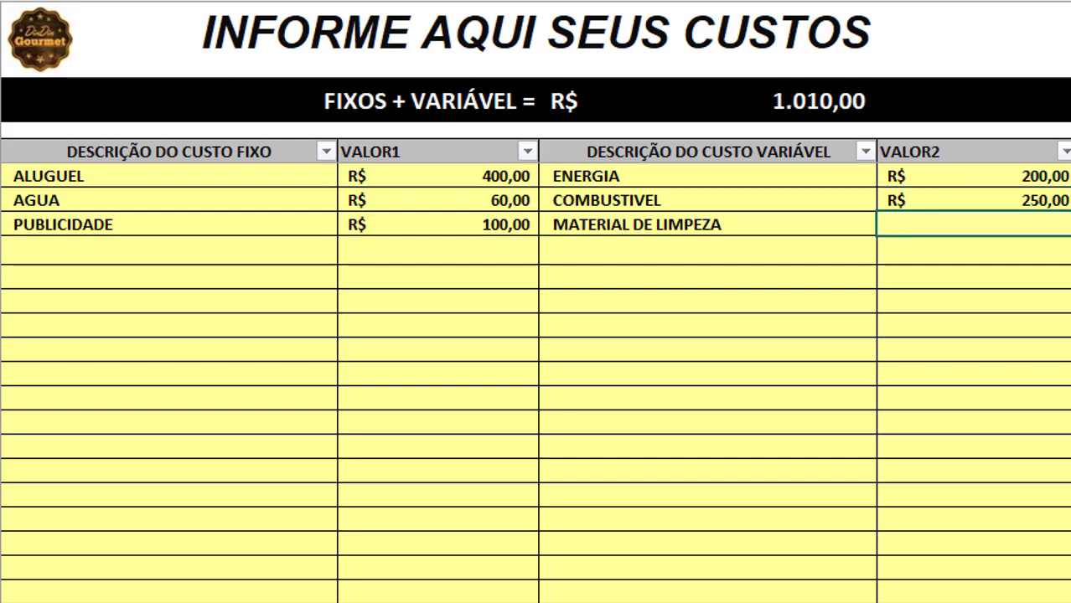
{"action": "type", "text": "40"}
{"action": "key", "text": "Return"}
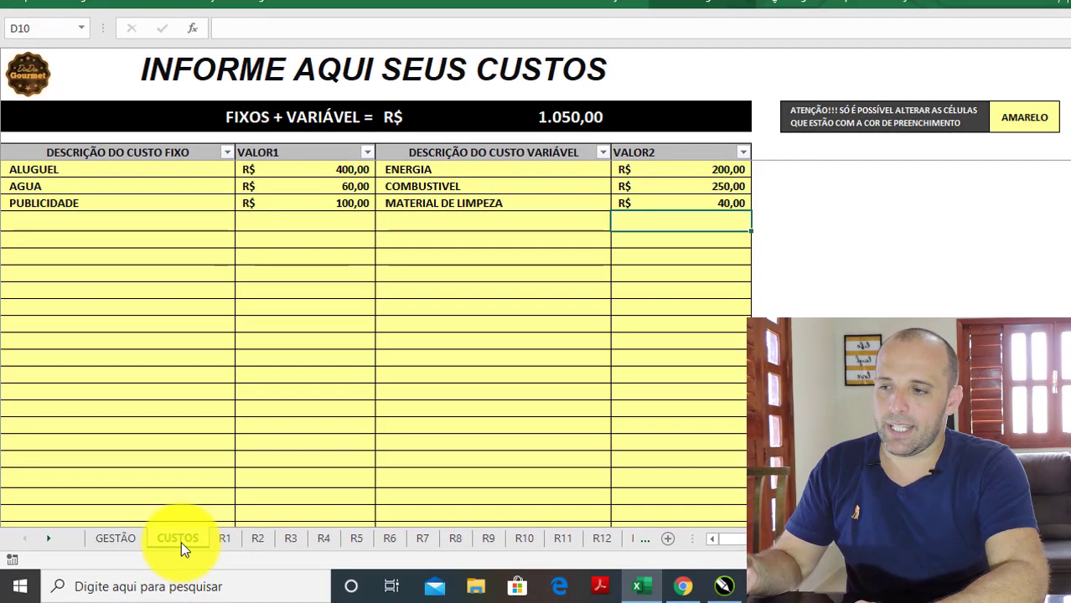
Step: Look through the remaining rows of the cost table and check the FIXOS + VARIÁVEL total
{"action": "key", "text": "Down"}
{"action": "key", "text": "Down"}
{"action": "key", "text": "Down"}
{"action": "key", "text": "Down"}
{"action": "key", "text": "Down"}
{"action": "key", "text": "Down"}
{"action": "key", "text": "Down"}
{"action": "key", "text": "Down"}
{"action": "key", "text": "Down"}
{"action": "key", "text": "Down"}
{"action": "key", "text": "Down"}
{"action": "key", "text": "Down"}
{"action": "key", "text": "Down"}
{"action": "key", "text": "Down"}
{"action": "key", "text": "Down"}
{"action": "key", "text": "Down"}
{"action": "key", "text": "Down"}
{"action": "key", "text": "Down"}
{"action": "key", "text": "Down"}
{"action": "key", "text": "Down"}
{"action": "key", "text": "Up"}
{"action": "key", "text": "Up"}
{"action": "key", "text": "Up"}
{"action": "key", "text": "Up"}
{"action": "key", "text": "Up"}
{"action": "key", "text": "Up"}
{"action": "key", "text": "Up"}
{"action": "key", "text": "Up"}
{"action": "key", "text": "Up"}
{"action": "key", "text": "Up"}
{"action": "key", "text": "Up"}
{"action": "key", "text": "Up"}
{"action": "key", "text": "Up"}
{"action": "key", "text": "Up"}
{"action": "key", "text": "Up"}
{"action": "key", "text": "Up"}
{"action": "key", "text": "Up"}
{"action": "key", "text": "Up"}
{"action": "key", "text": "Up"}
{"action": "key", "text": "Up"}
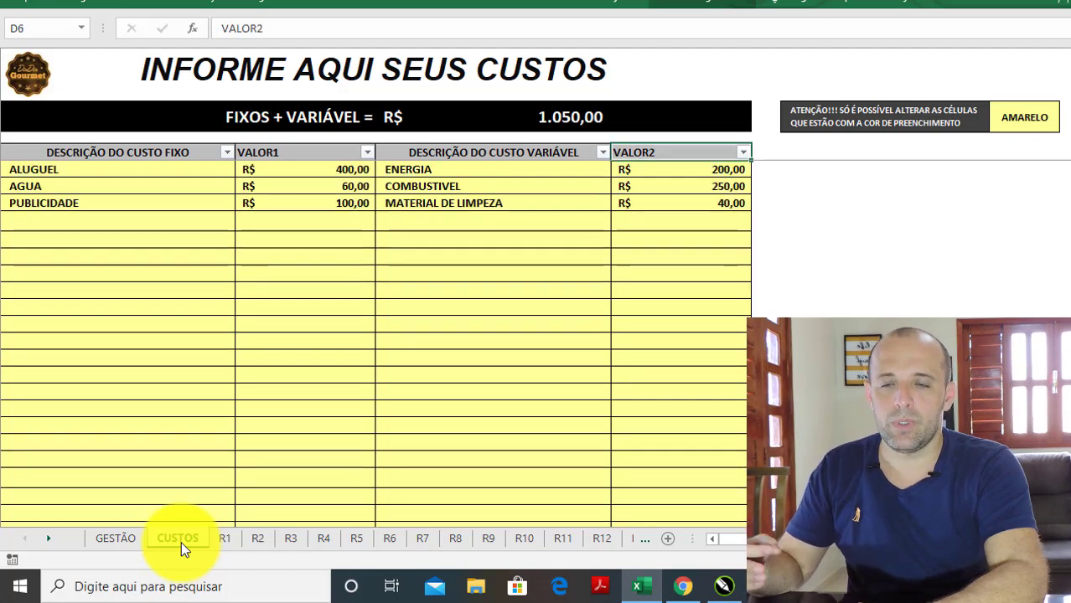
{"action": "key", "text": "Left"}
{"action": "key", "text": "Left"}
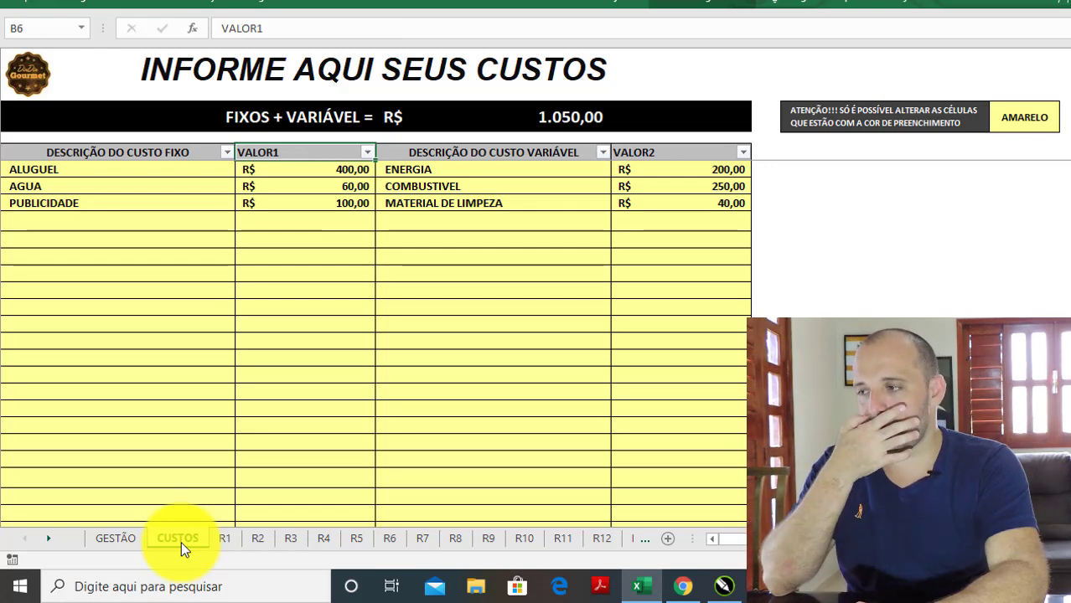
{"action": "key", "text": "Up"}
{"action": "key", "text": "Up"}
{"action": "key", "text": "Right"}
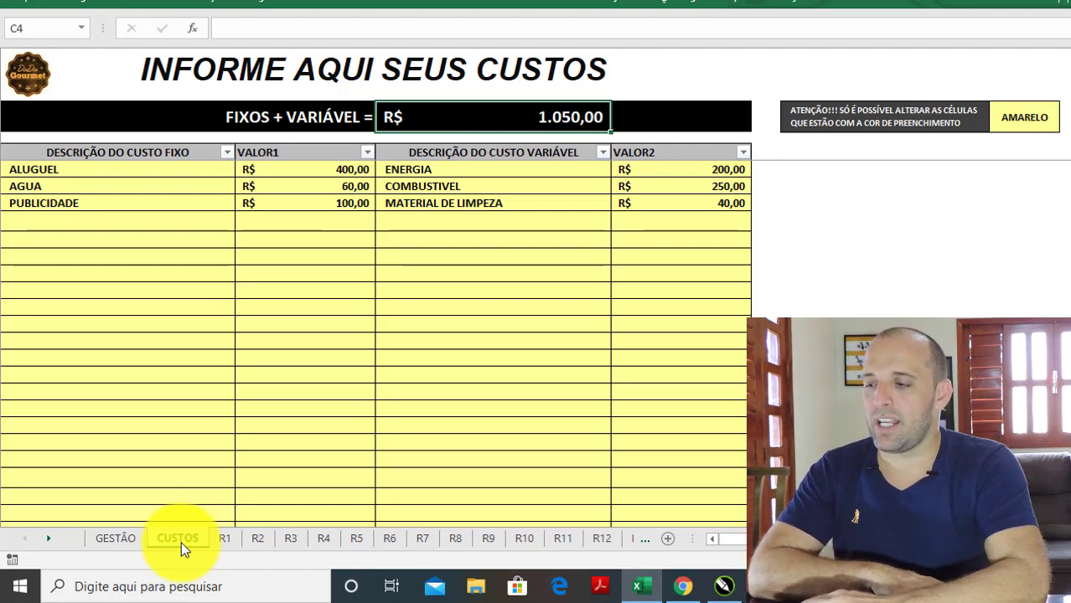
Step: Open the R1 recipe sheet and inspect the PUDIM title and the first ingredient's Qtd X and Subtotal cells
{"action": "left_click", "coordinate": [219, 543]}
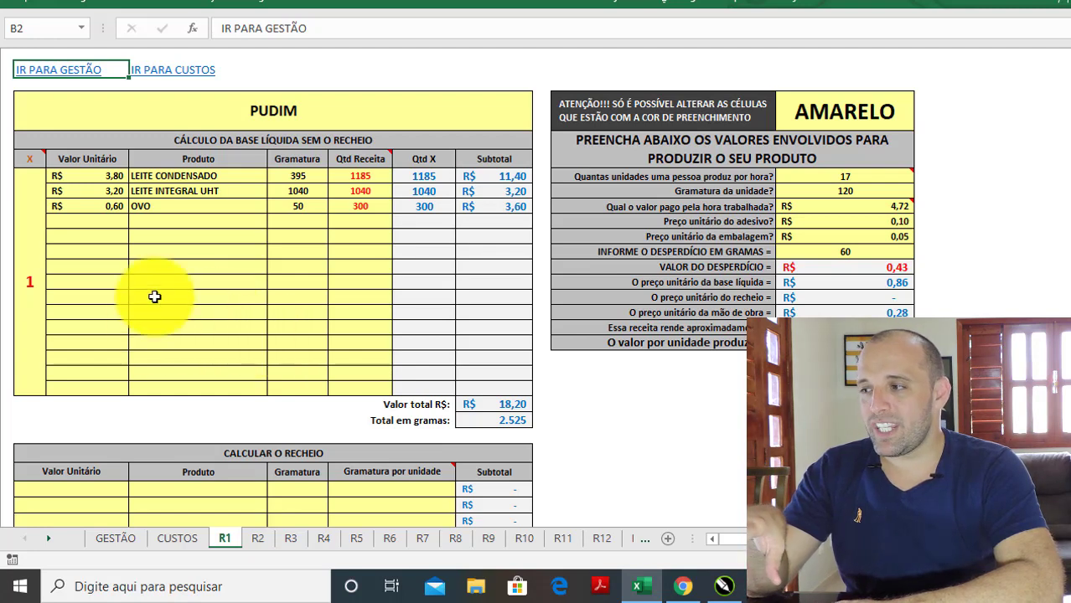
{"action": "left_click", "coordinate": [313, 122]}
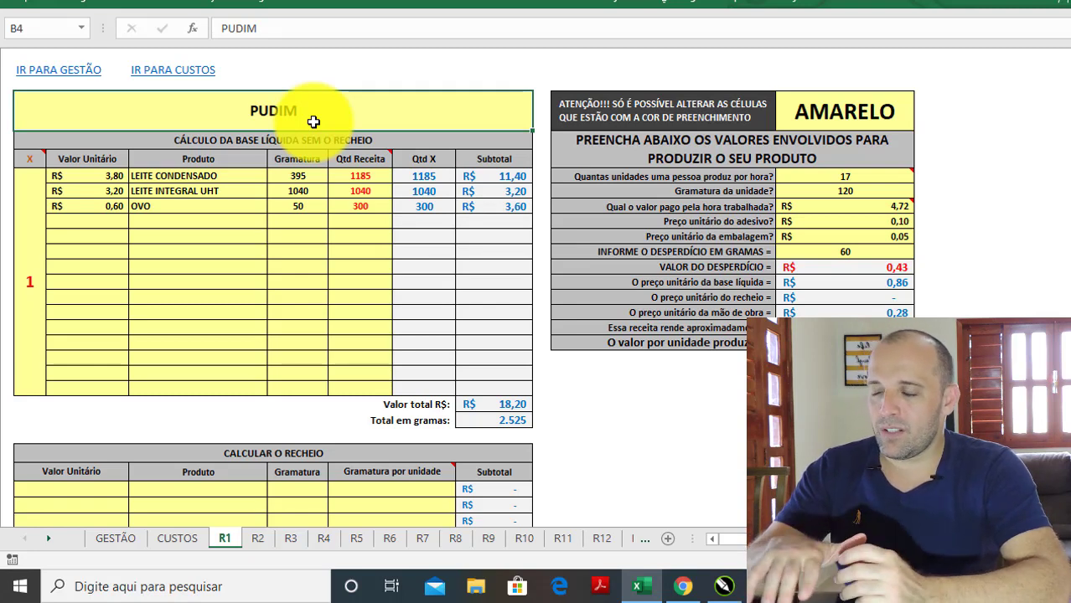
{"action": "left_click", "coordinate": [414, 178]}
{"action": "left_click", "coordinate": [472, 181]}
{"action": "double_click", "coordinate": [472, 182]}
{"action": "key", "text": "Return"}
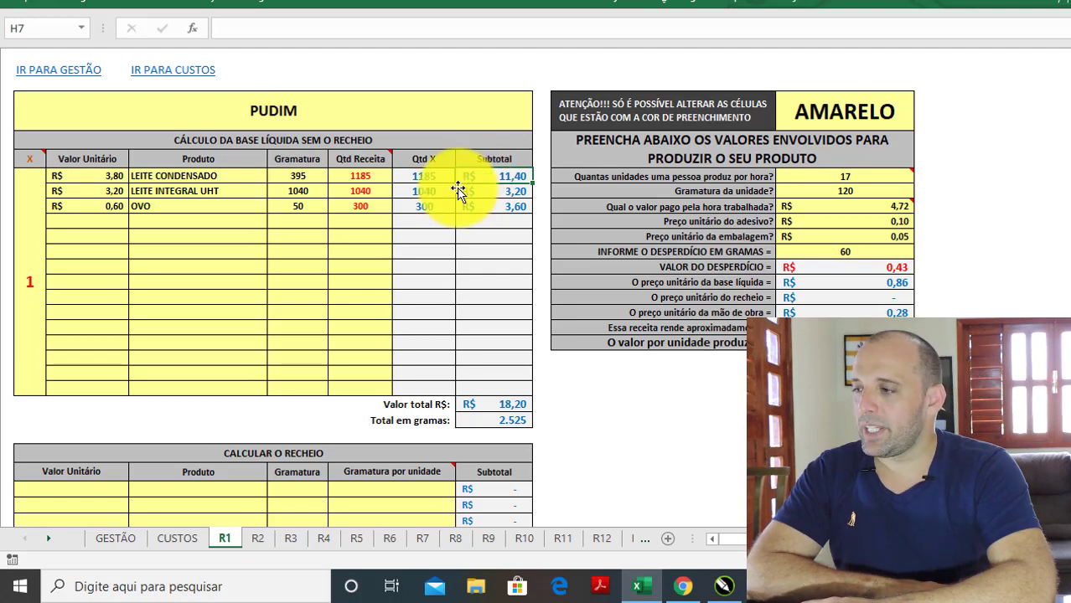
Step: Examine the LEITE CONDENSADO row's unit price, product, package weight, recipe quantity and subtotal
{"action": "left_click", "coordinate": [116, 179]}
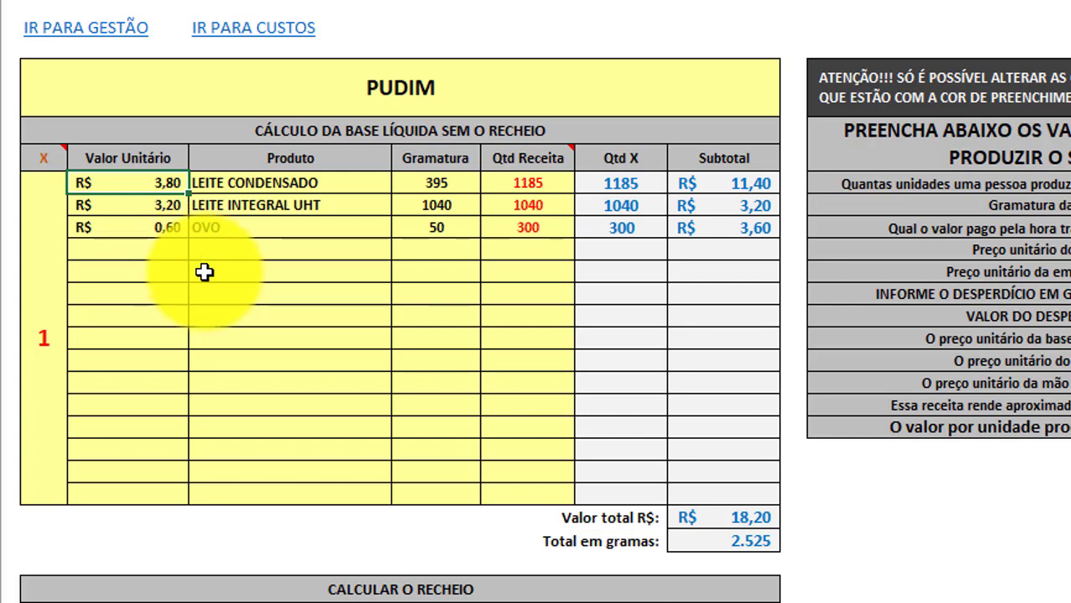
{"action": "left_click", "coordinate": [249, 183]}
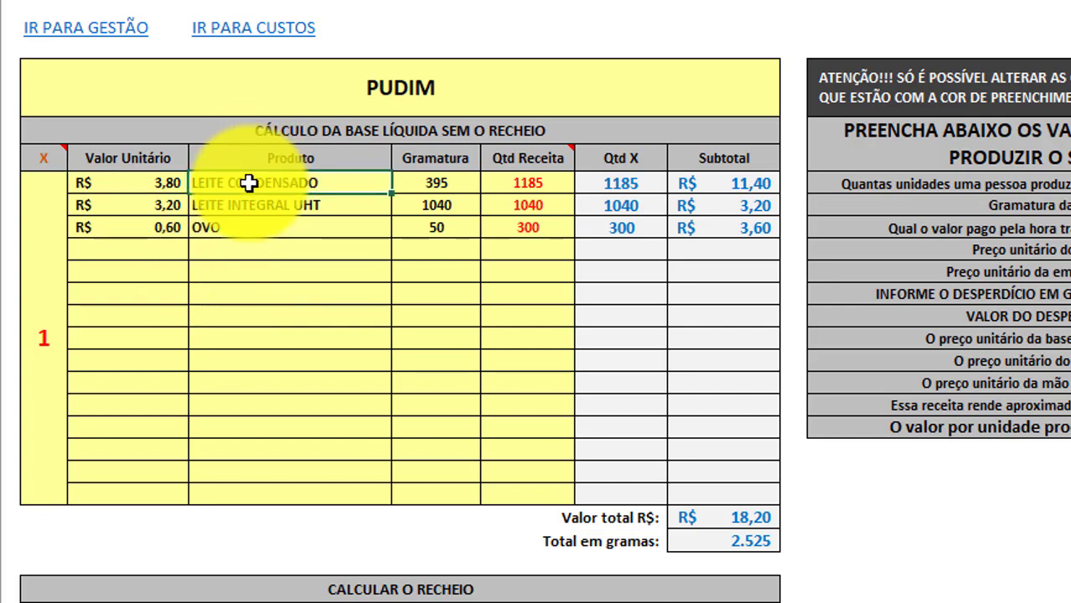
{"action": "left_click", "coordinate": [174, 182]}
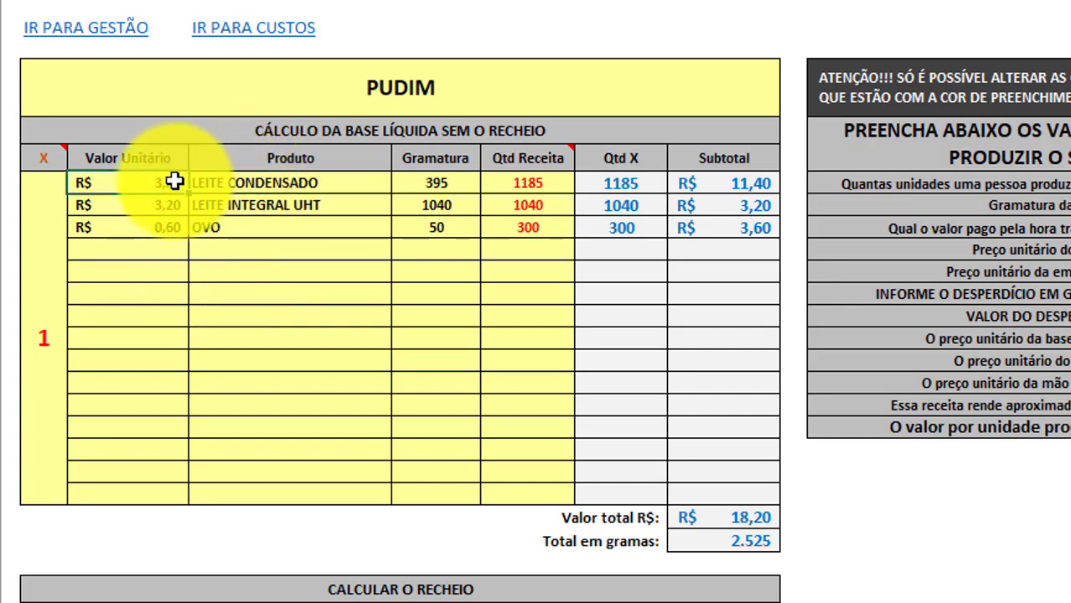
{"action": "left_click", "coordinate": [407, 184]}
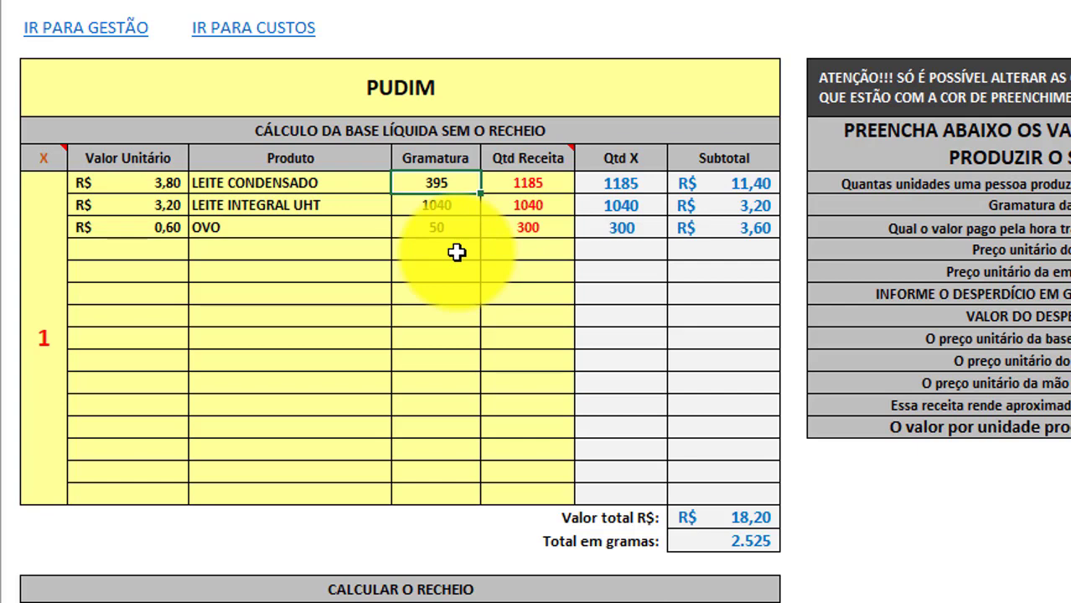
{"action": "left_click", "coordinate": [517, 181]}
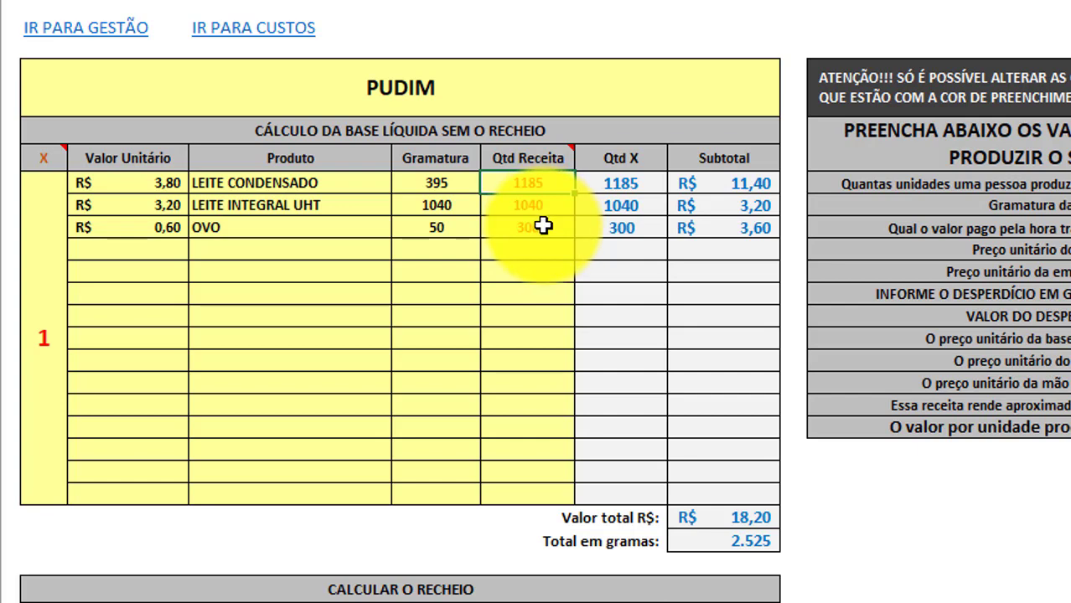
{"action": "left_click", "coordinate": [625, 188]}
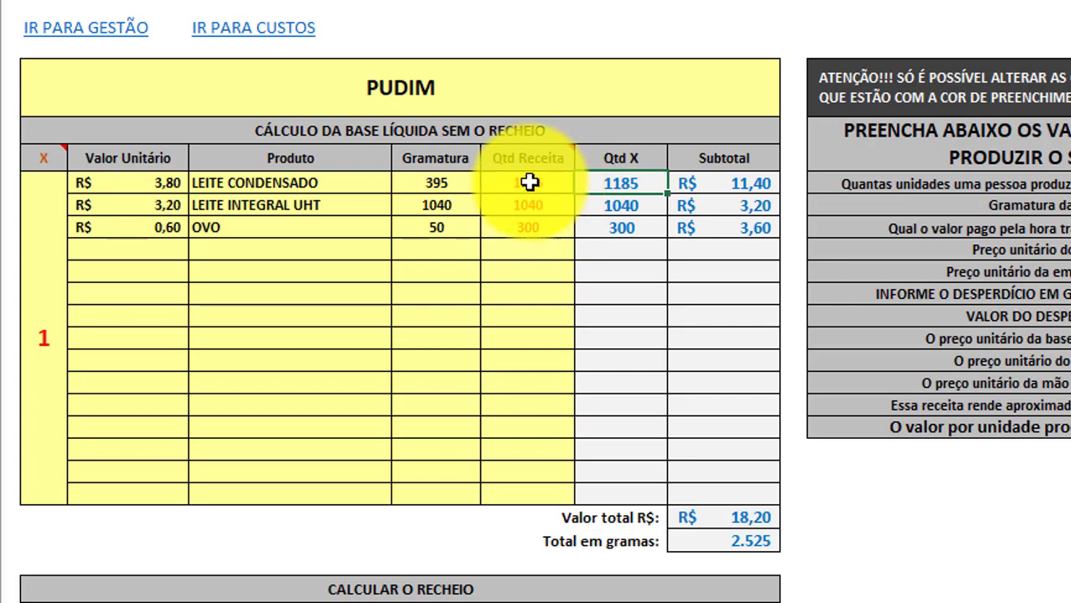
{"action": "left_click", "coordinate": [503, 179]}
{"action": "left_click", "coordinate": [454, 179]}
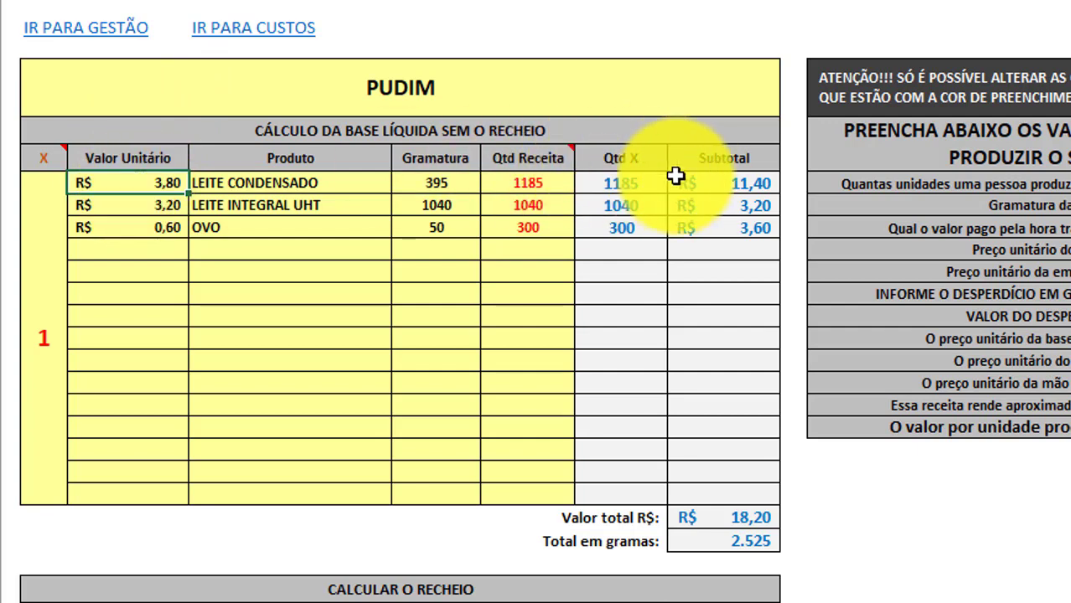
{"action": "left_click", "coordinate": [712, 188]}
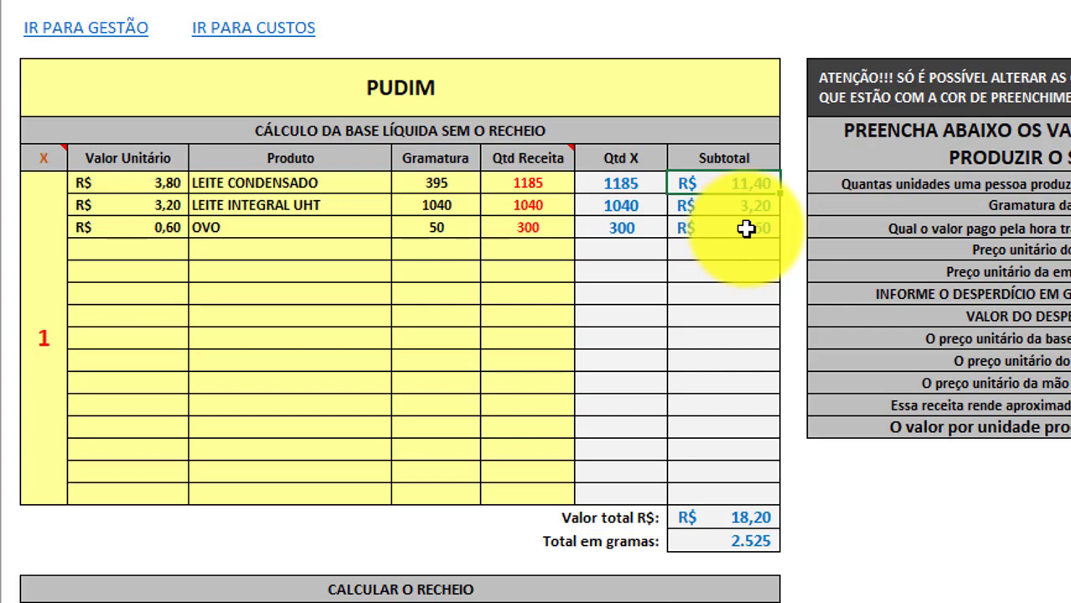
Step: Examine the LEITE INTEGRAL UHT row's unit price, package weight, recipe quantity, Qtd X and subtotal
{"action": "left_click", "coordinate": [725, 204]}
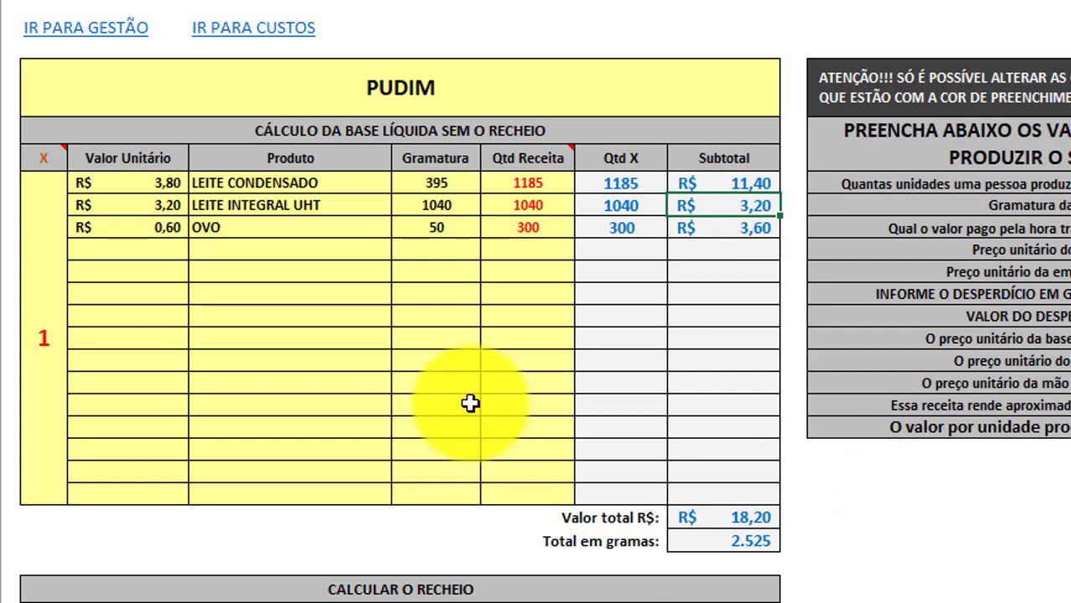
{"action": "left_click", "coordinate": [202, 208]}
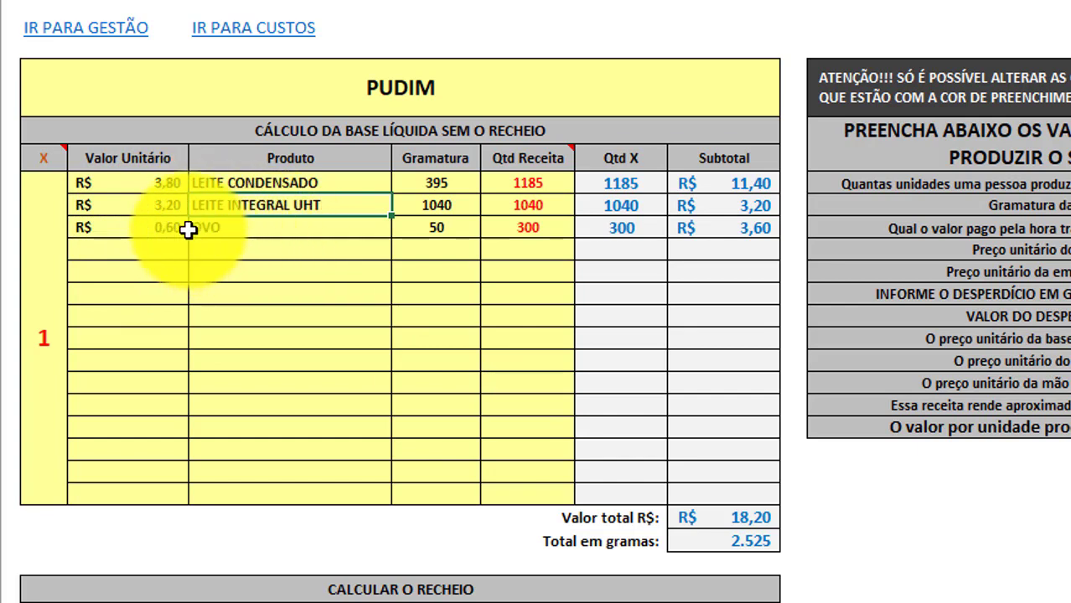
{"action": "left_click", "coordinate": [168, 212]}
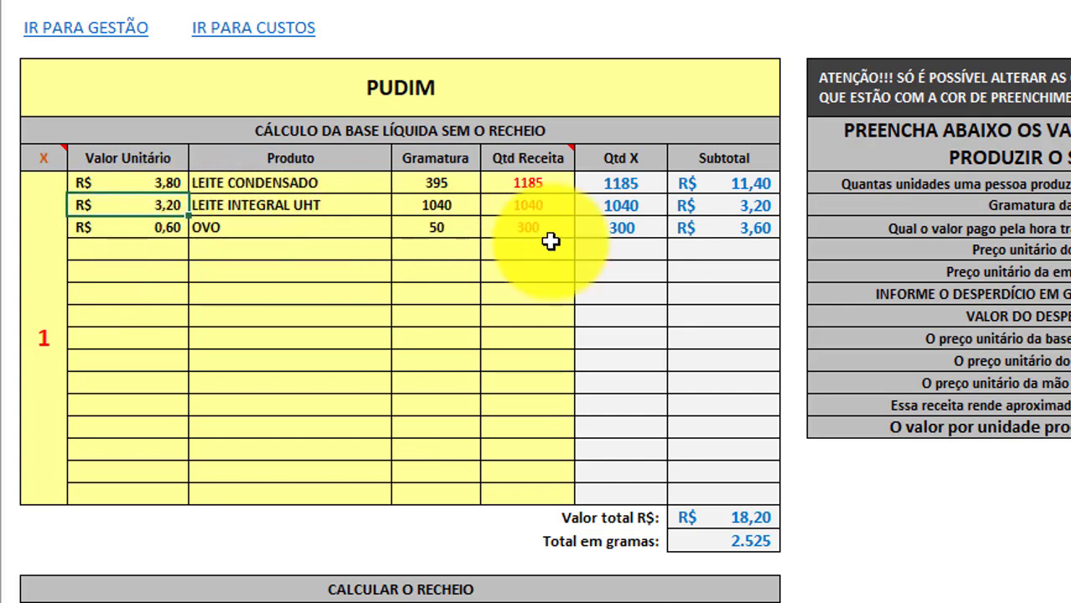
{"action": "left_click", "coordinate": [439, 211]}
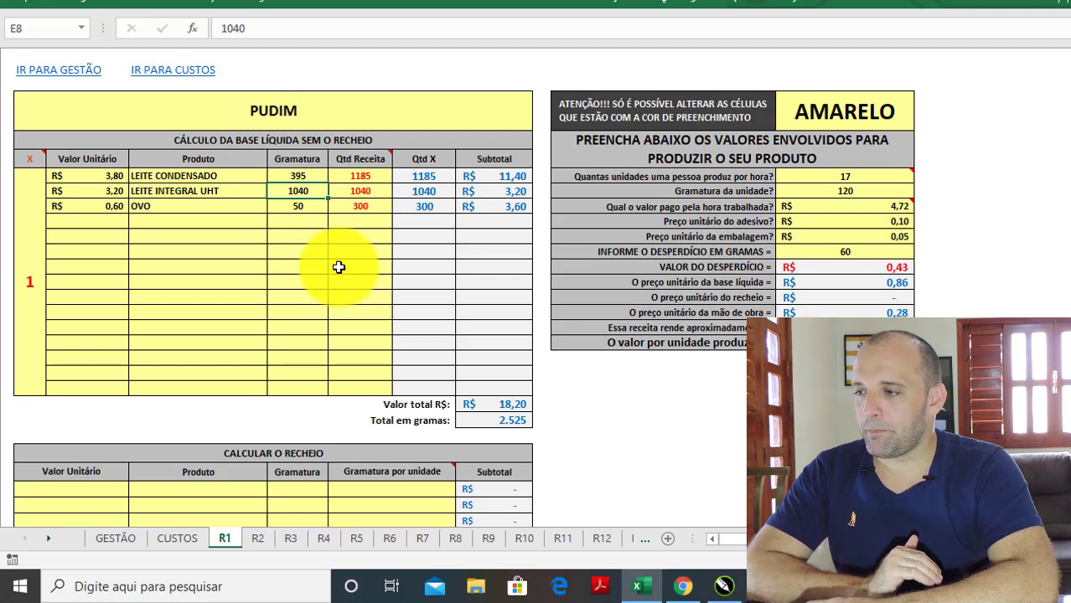
{"action": "left_click", "coordinate": [363, 195]}
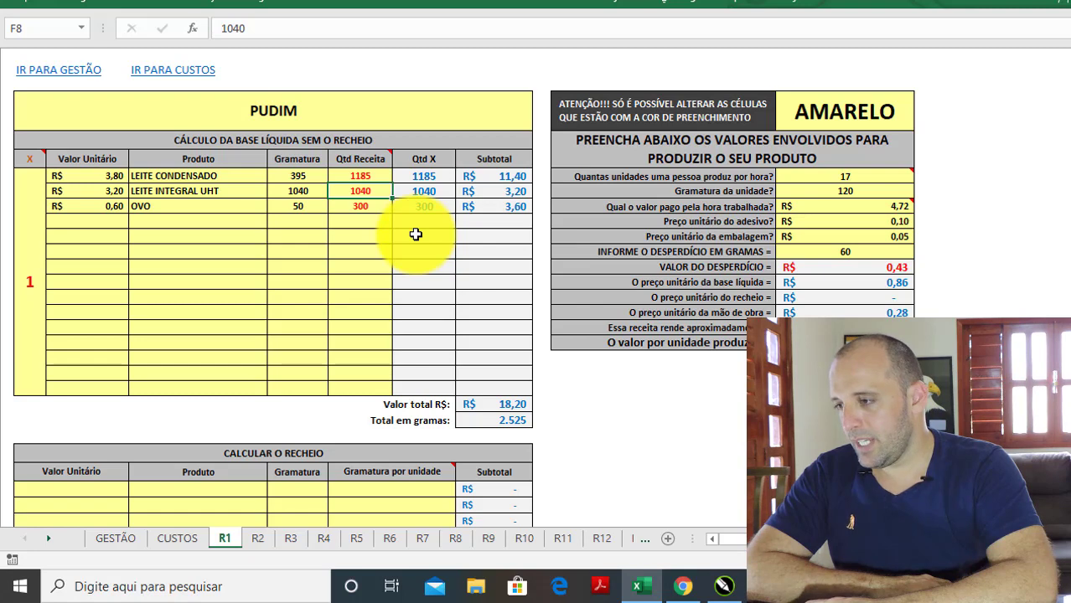
{"action": "left_click", "coordinate": [305, 195]}
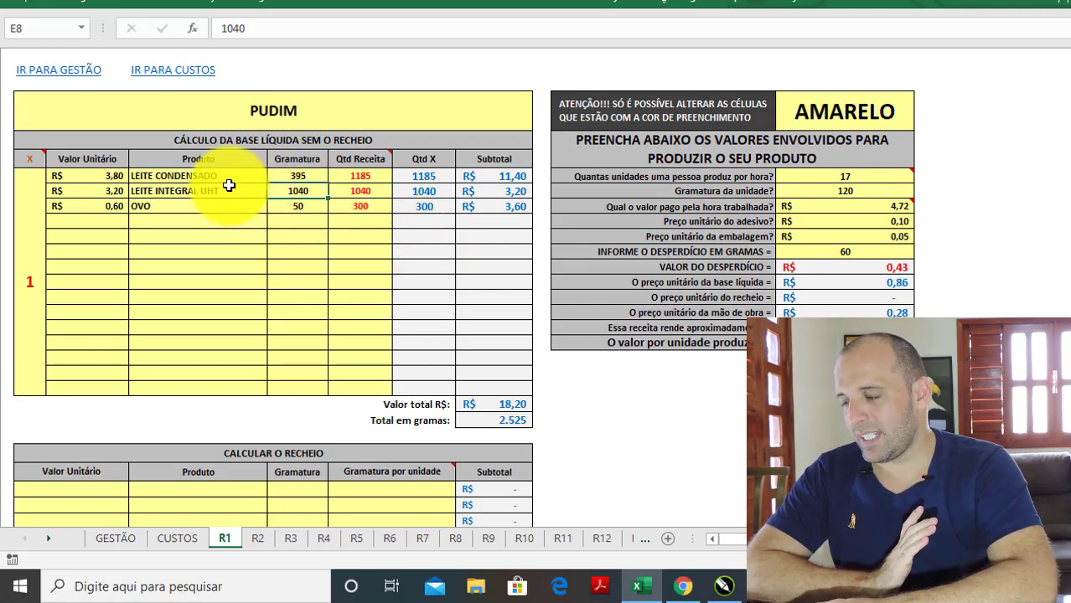
{"action": "left_click", "coordinate": [352, 191]}
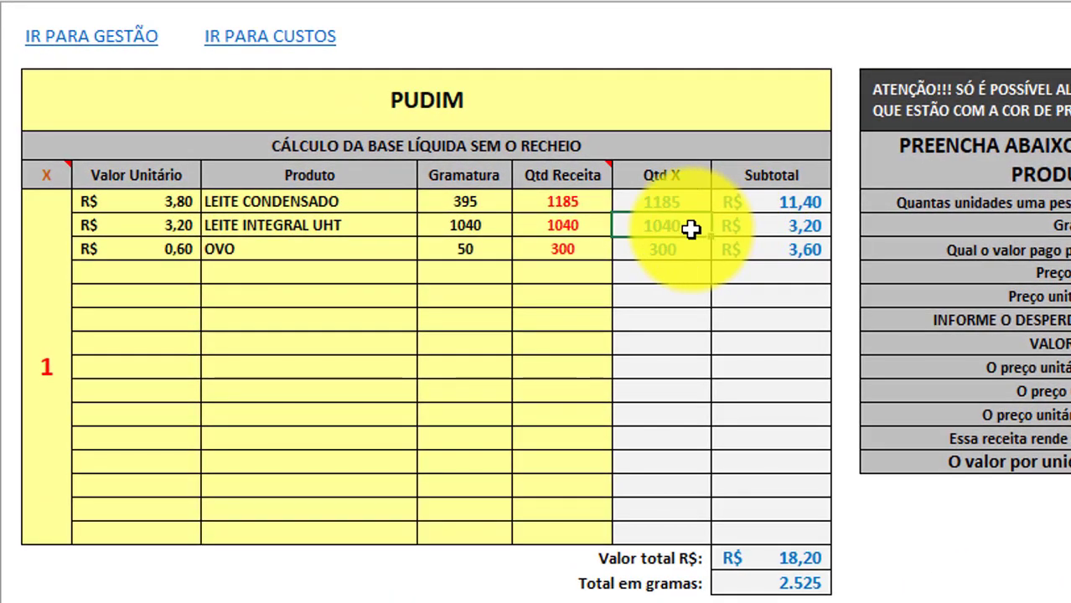
{"action": "left_click", "coordinate": [465, 197]}
{"action": "left_click", "coordinate": [739, 239]}
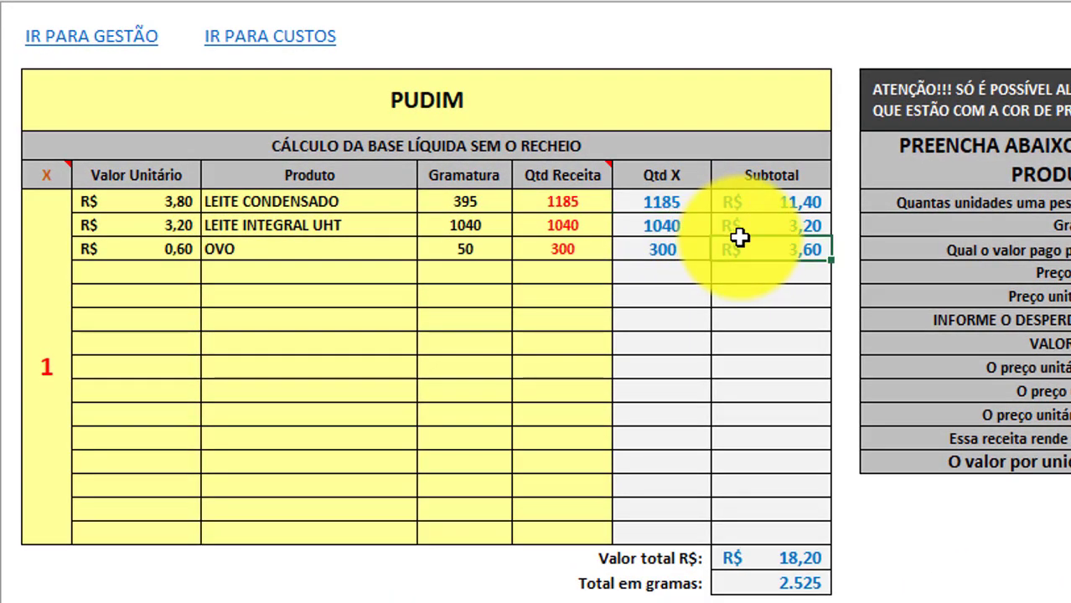
{"action": "left_click", "coordinate": [764, 221]}
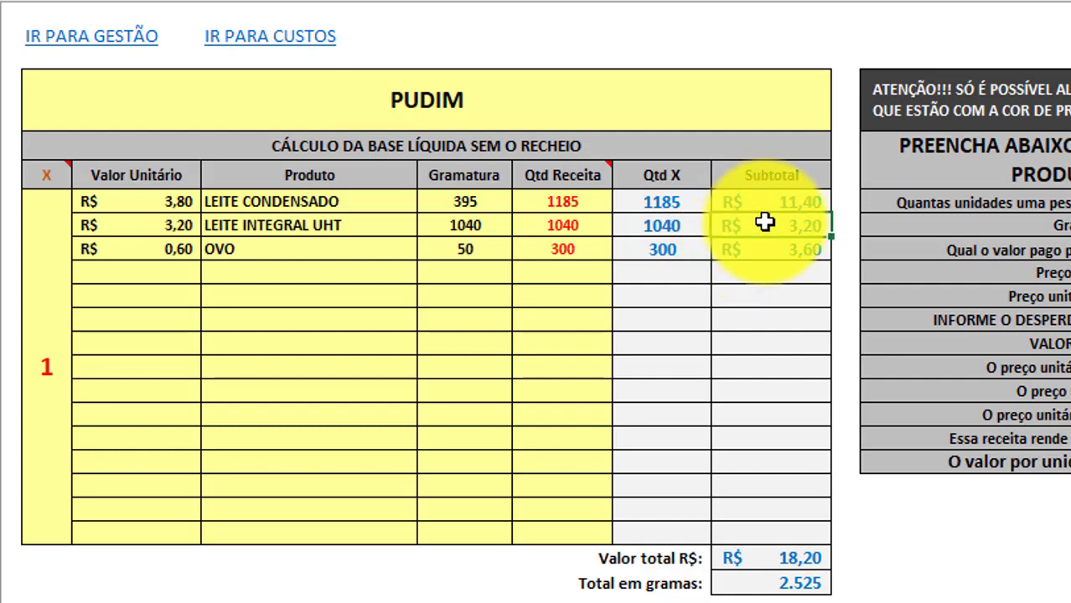
Step: Rename the third ingredient of the PUDIM recipe to "OVO GALINHA"
{"action": "left_click", "coordinate": [214, 253]}
{"action": "type", "text": "OVO GALINHA"}
{"action": "key", "text": "Return"}
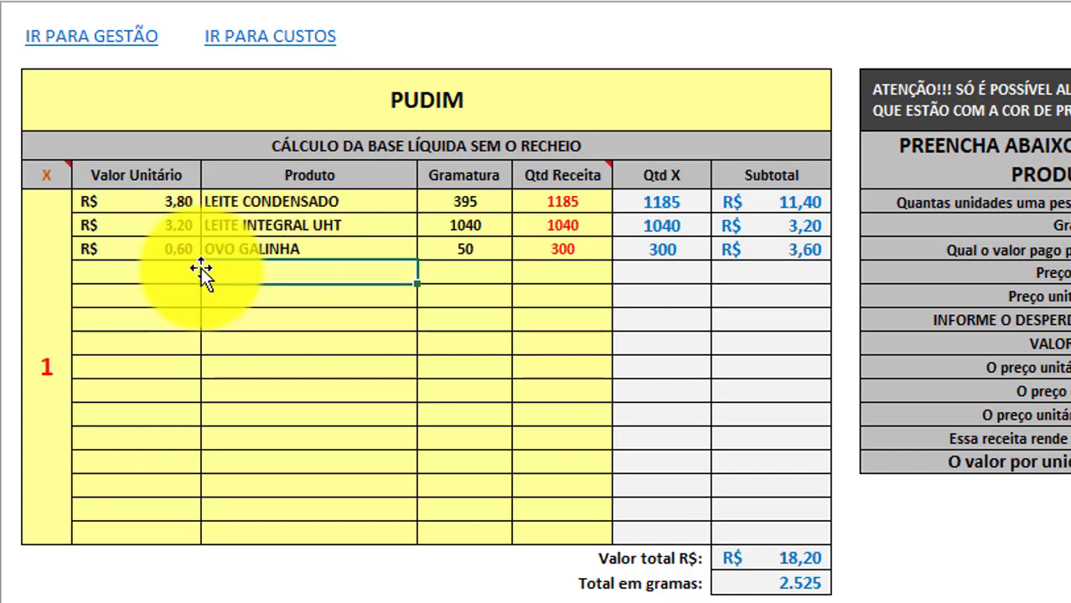
Step: Check the egg row's weight, recipe quantity and subtotal, the liquid base's Valor total, and the filling table below
{"action": "left_click", "coordinate": [463, 251]}
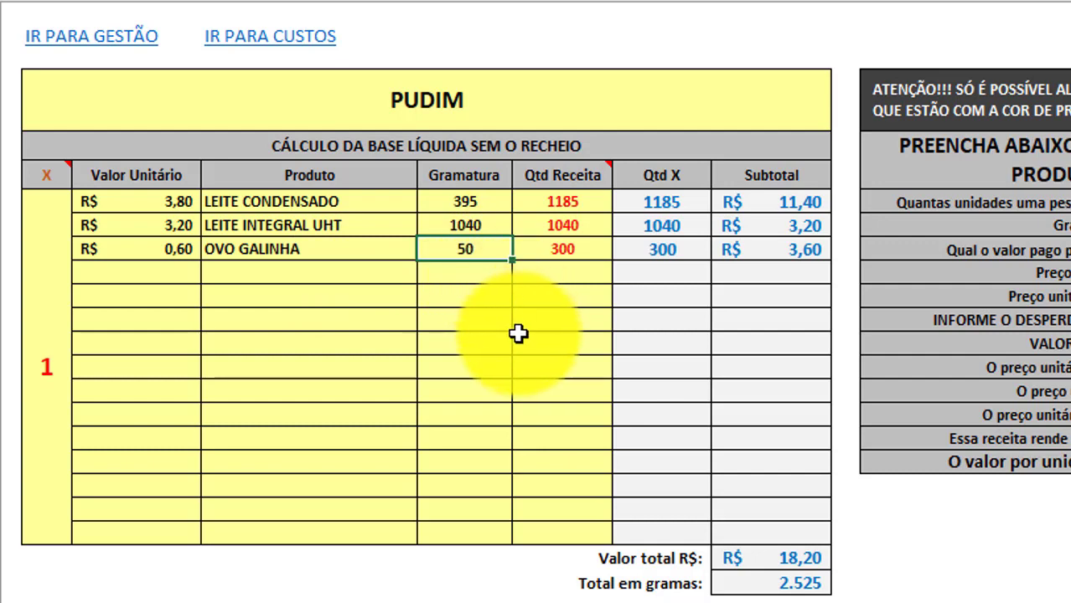
{"action": "left_click", "coordinate": [574, 248]}
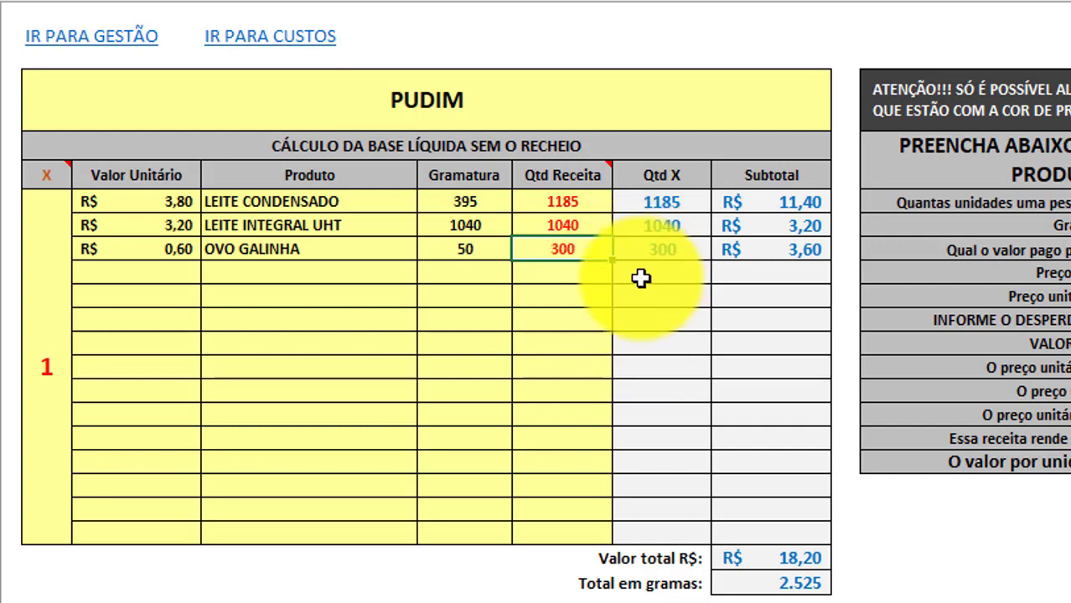
{"action": "left_click", "coordinate": [825, 254]}
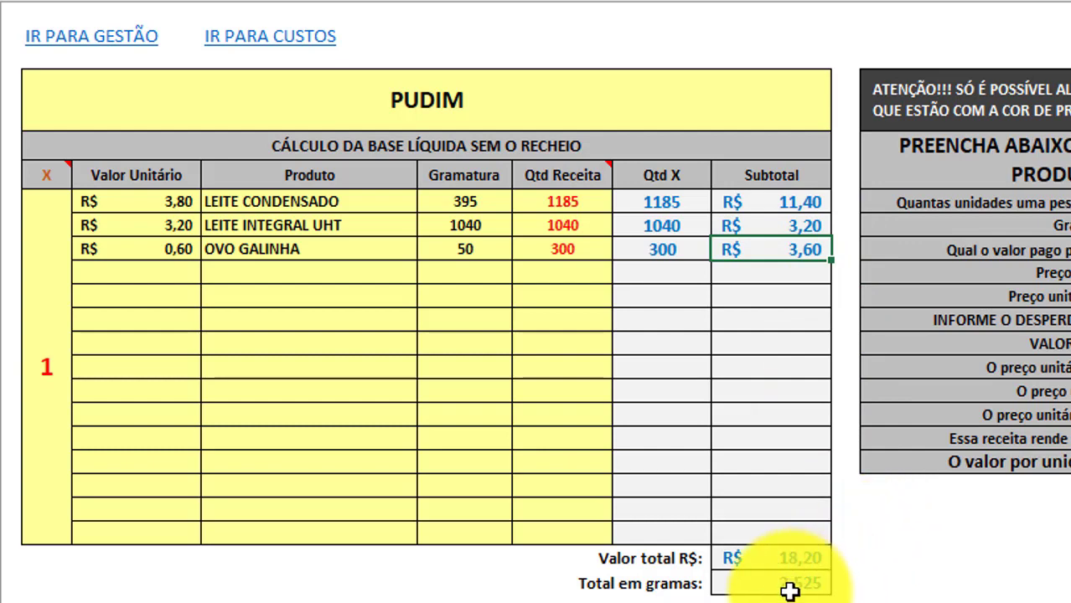
{"action": "left_click", "coordinate": [771, 558]}
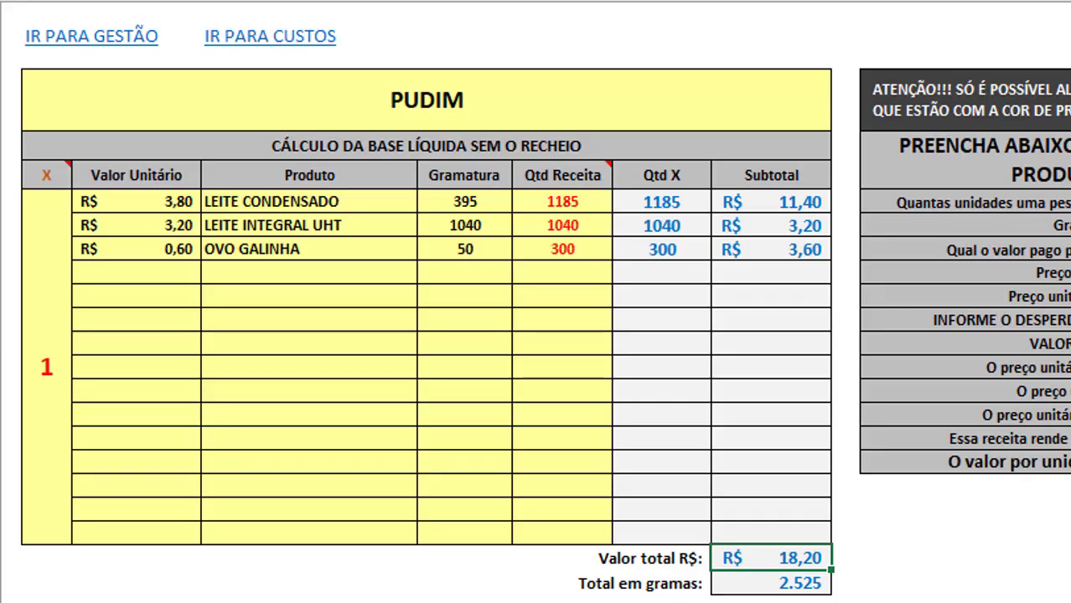
{"action": "scroll", "coordinate": [535, 335], "scroll_direction": "down", "scroll_amount": 2}
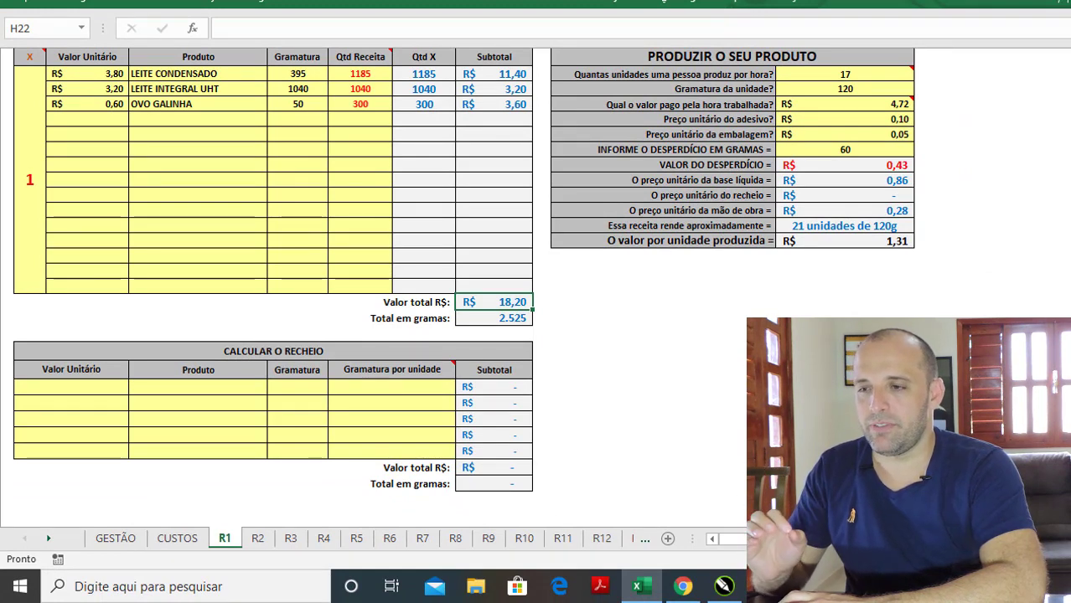
Step: Try a unit weight of 100 for the PUDIM product, and set it back to 120
{"action": "scroll", "coordinate": [273, 293], "scroll_direction": "up", "scroll_amount": 2}
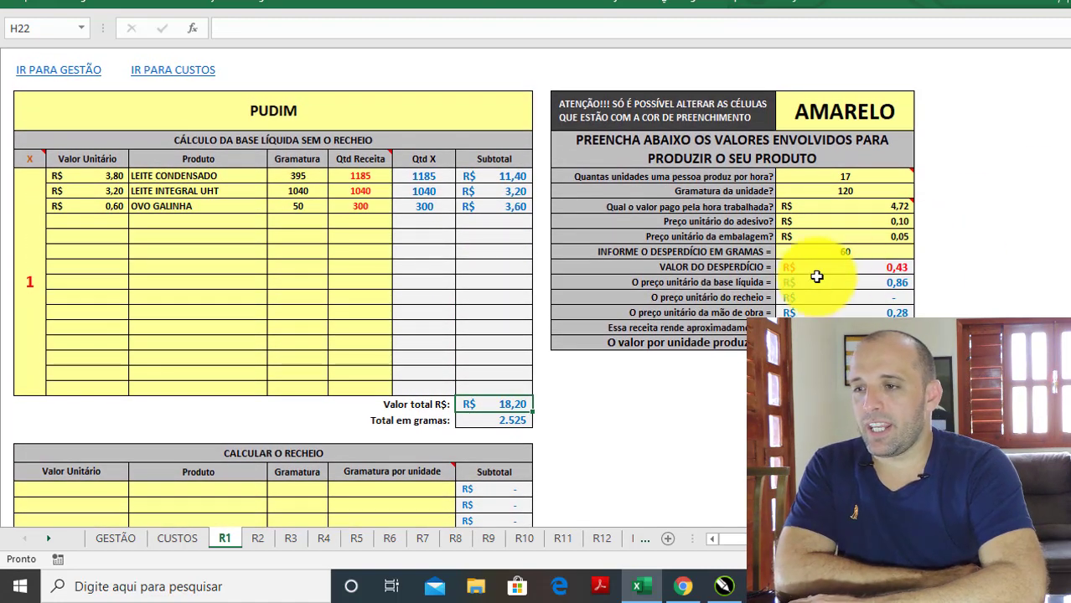
{"action": "left_click", "coordinate": [834, 177]}
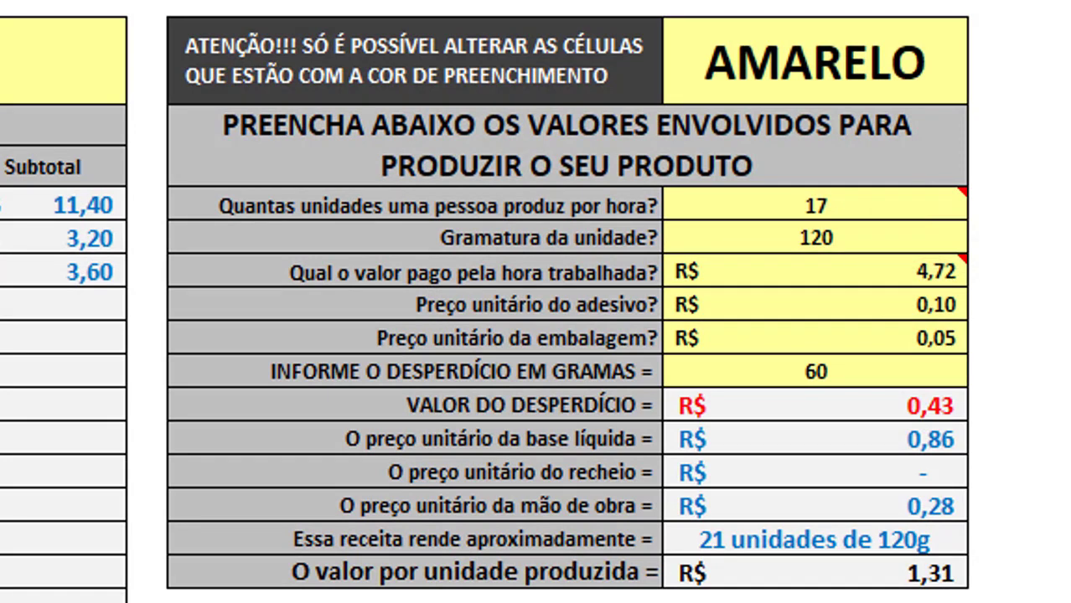
{"action": "left_click", "coordinate": [884, 233]}
{"action": "type", "text": "100"}
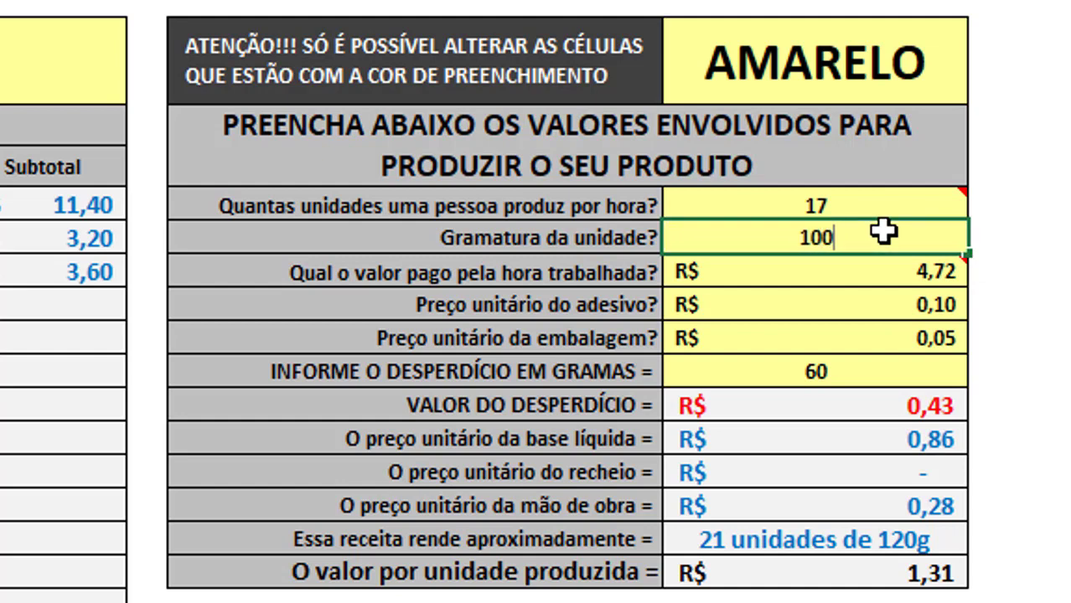
{"action": "key", "text": "Return"}
{"action": "left_click", "coordinate": [884, 233]}
{"action": "type", "text": "120"}
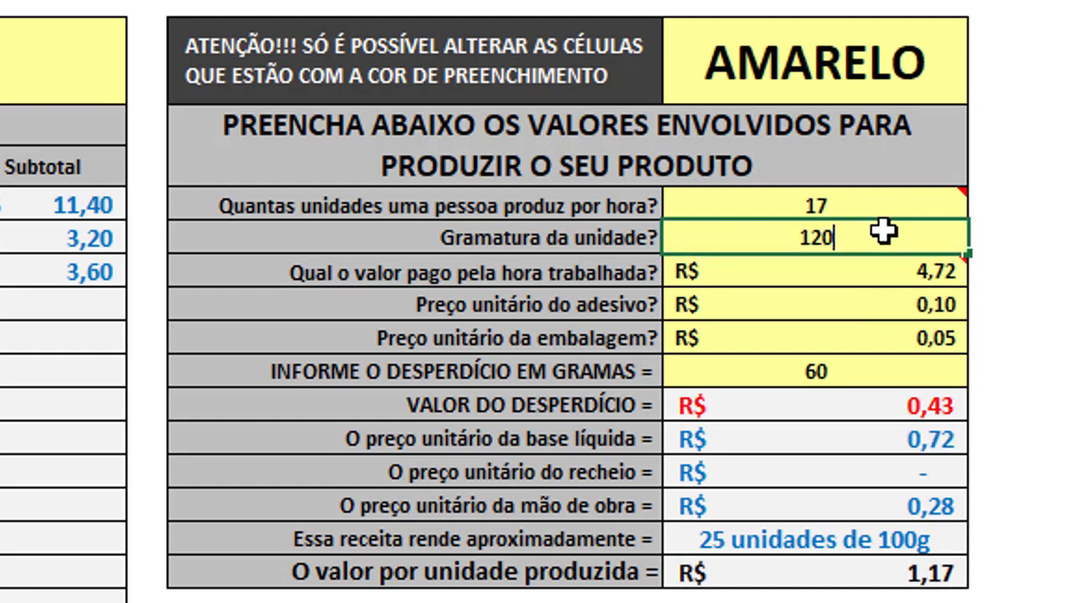
{"action": "key", "text": "Return"}
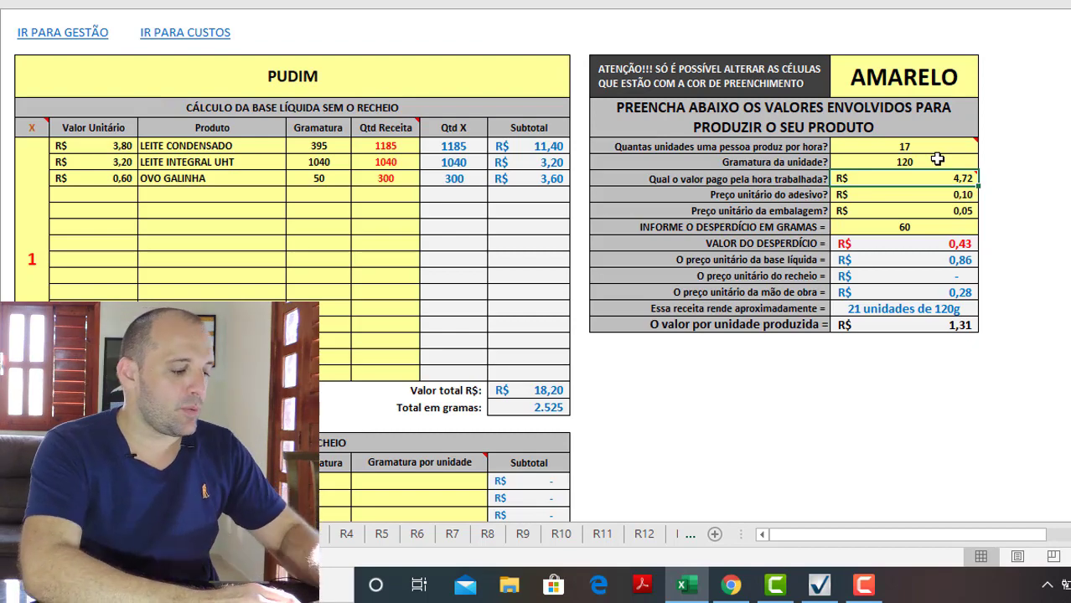
Step: Open the Windows Calculator and divide the R$ 1.045 minimum wage by 220
{"action": "key", "text": "super"}
{"action": "type", "text": "CALC"}
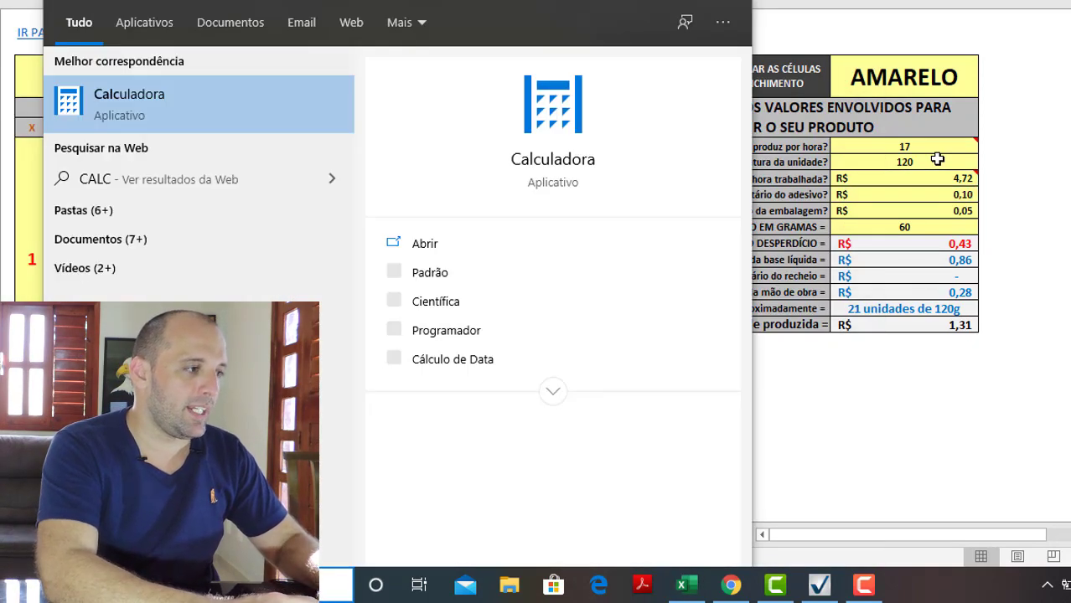
{"action": "key", "text": "Return"}
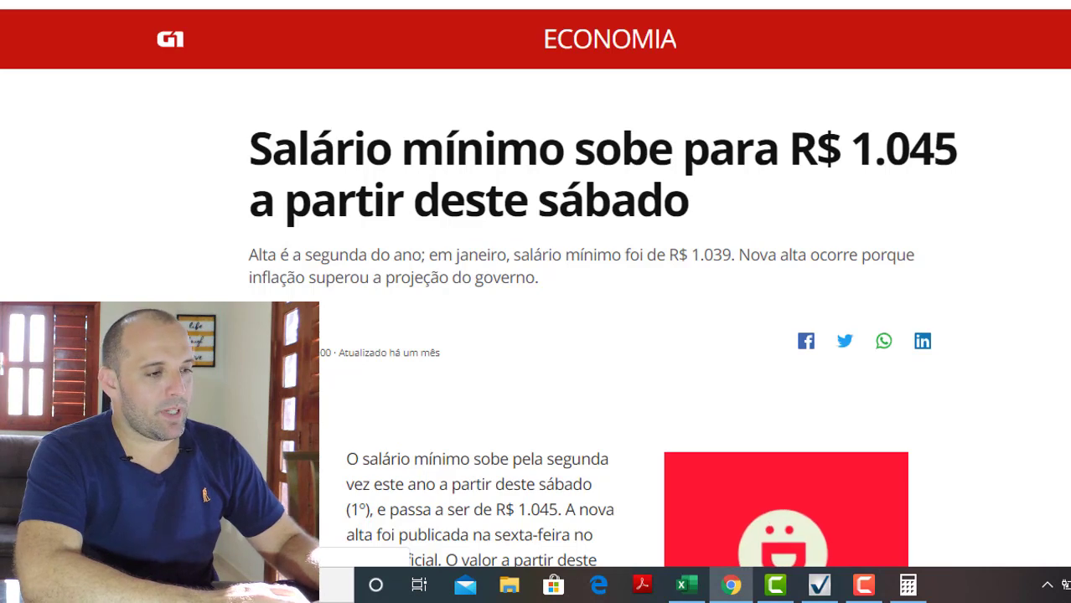
{"action": "type", "text": "10"}
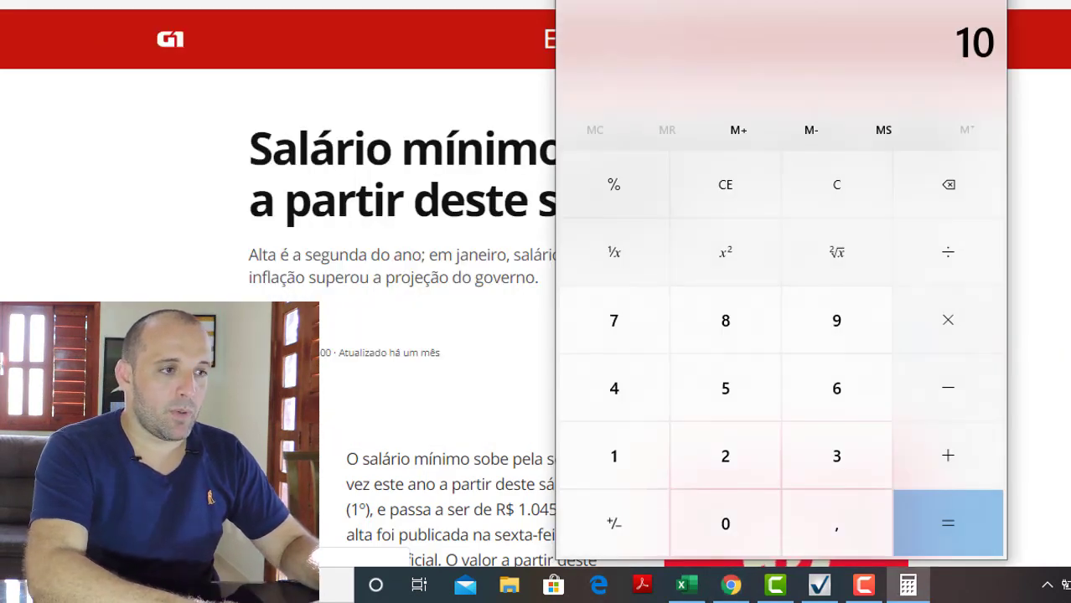
{"action": "type", "text": "45/220"}
{"action": "key", "text": "Return"}
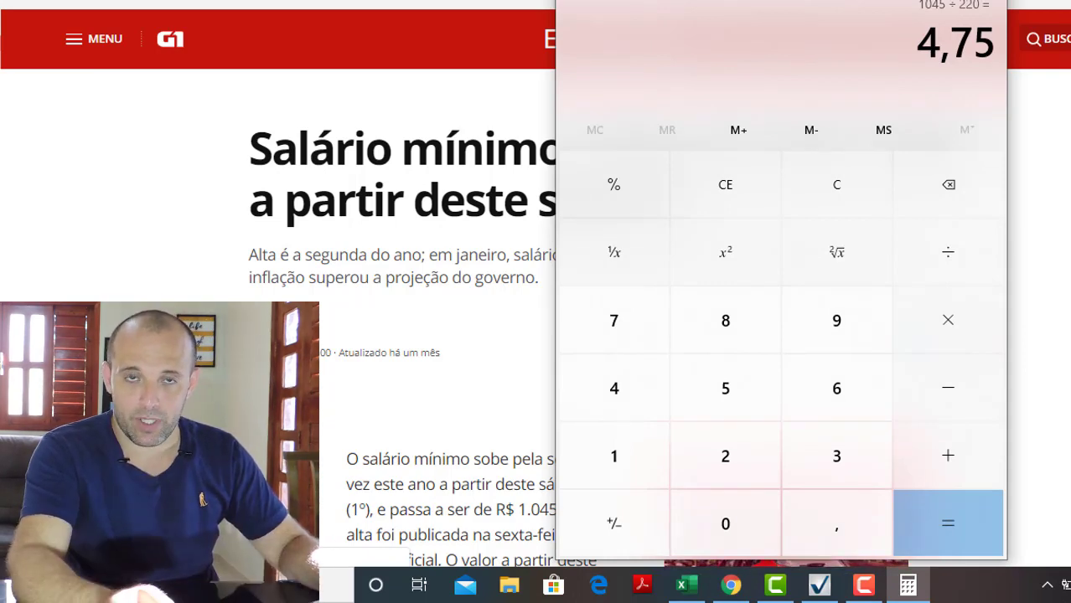
Step: Switch back to Excel and set the PUDIM recipe's hourly labour pay to R$ 4,75
{"action": "key", "text": "alt+Tab"}
{"action": "key", "text": "F2"}
{"action": "key", "text": "BackSpace"}
{"action": "key", "text": "BackSpace"}
{"action": "key", "text": "BackSpace"}
{"action": "type", "text": ",75"}
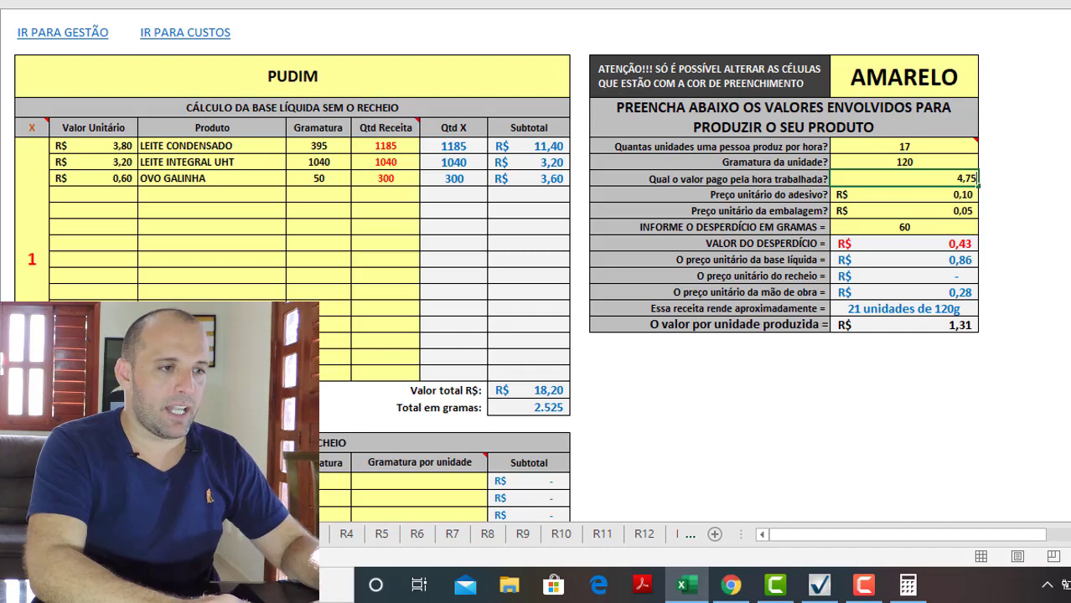
{"action": "key", "text": "Return"}
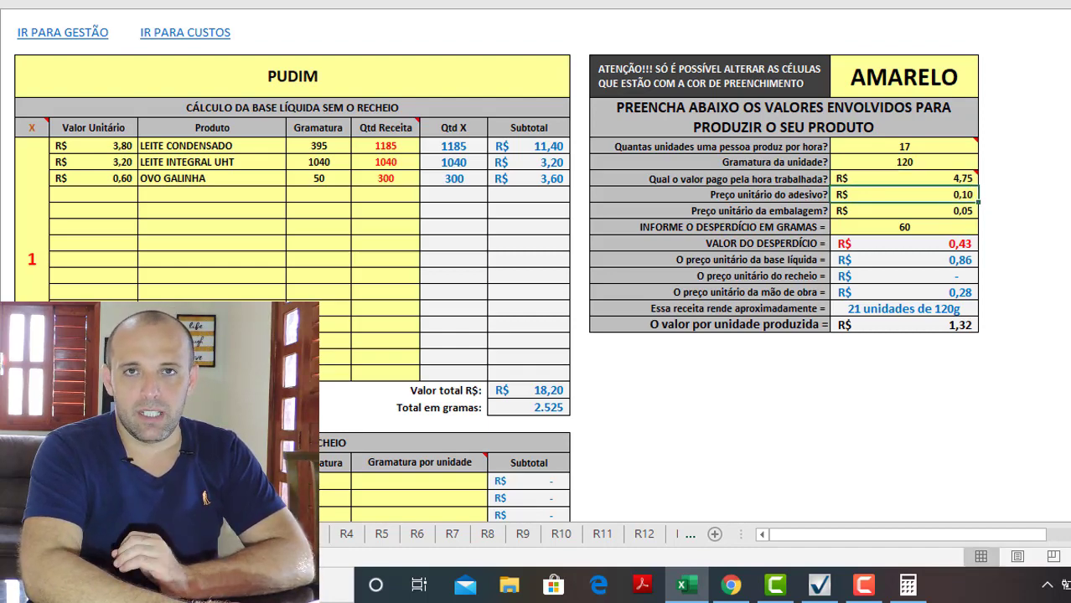
Step: Enter a unit price of 0,10 for the sticker and 0,05 for the packaging
{"action": "type", "text": "0,10"}
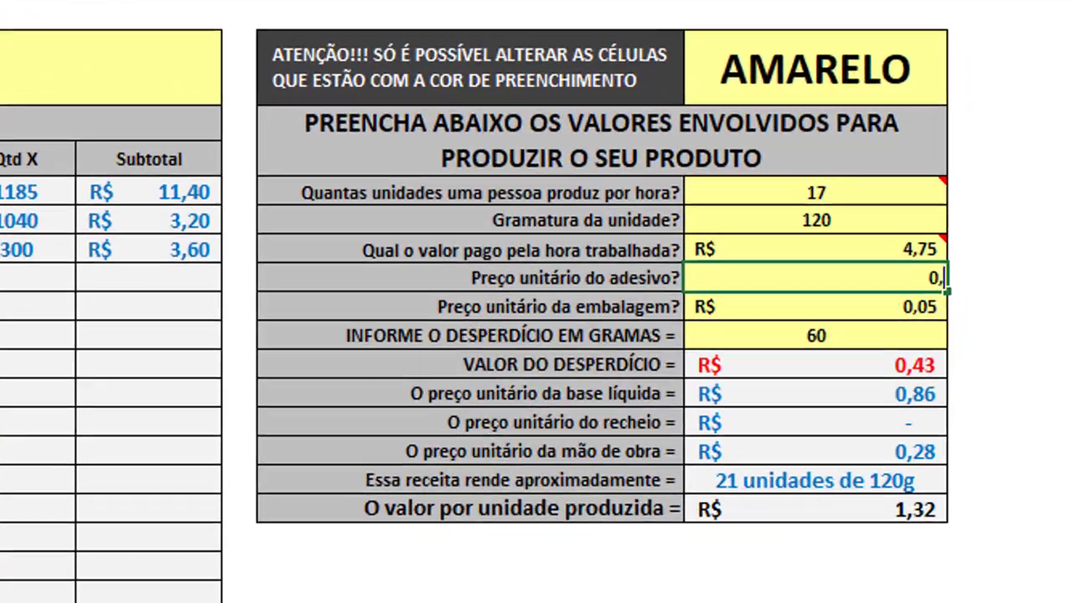
{"action": "key", "text": "Return"}
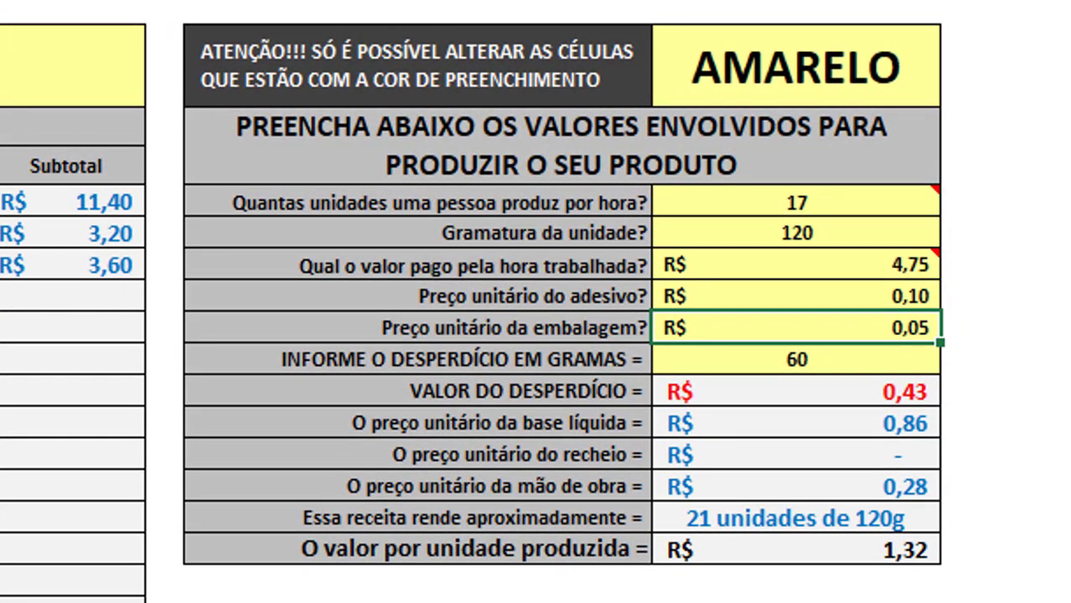
{"action": "type", "text": "0,05"}
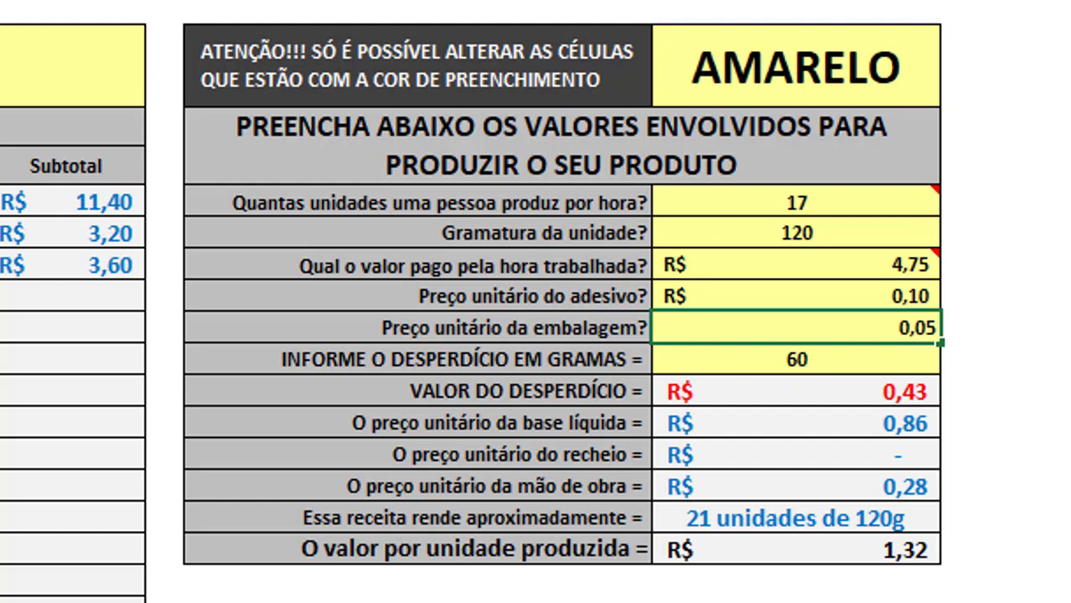
{"action": "key", "text": "Return"}
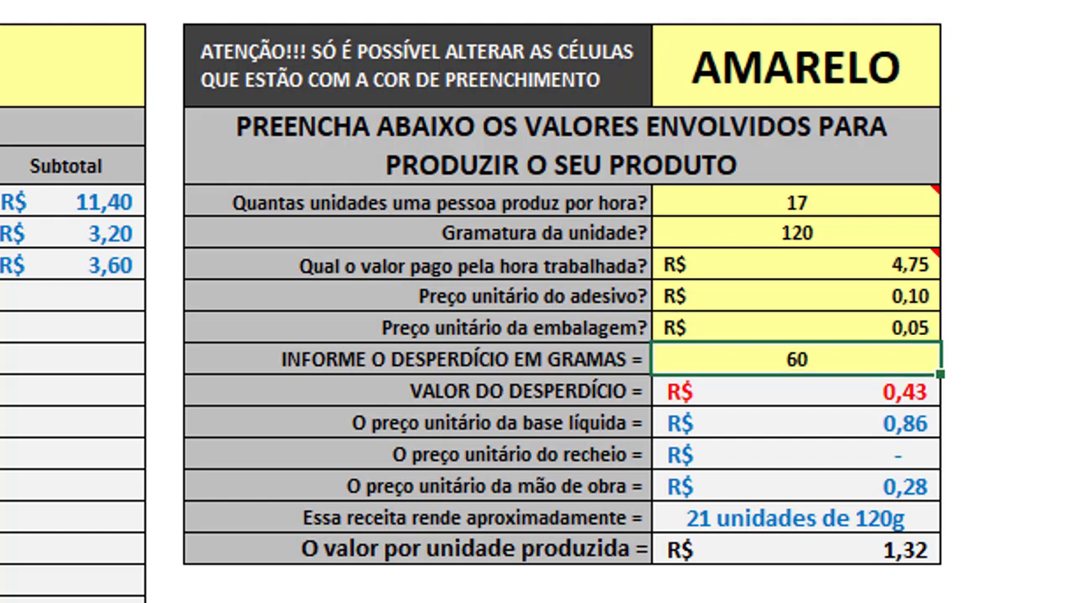
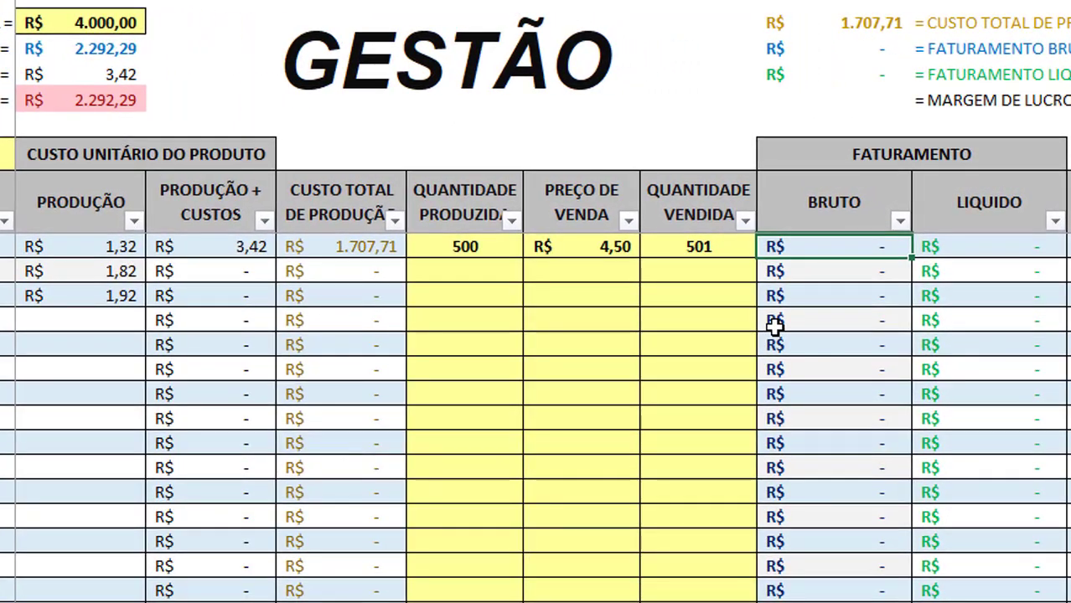
Step: Set PUDIM's quantity sold to 500 on the GESTÃO sheet
{"action": "key", "text": "shift+Tab"}
{"action": "type", "text": "500"}
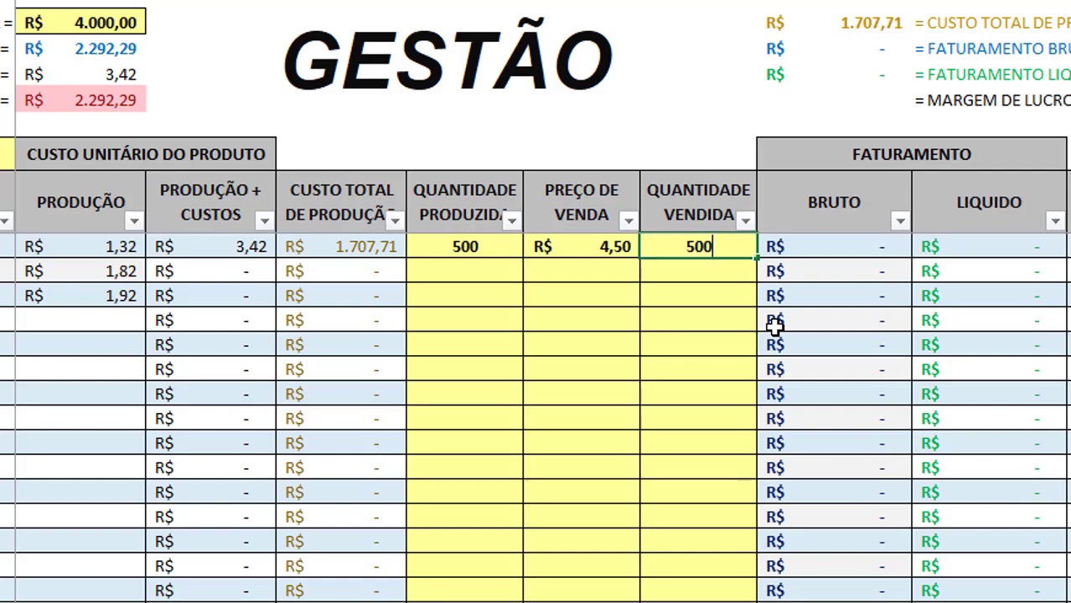
{"action": "key", "text": "Tab"}
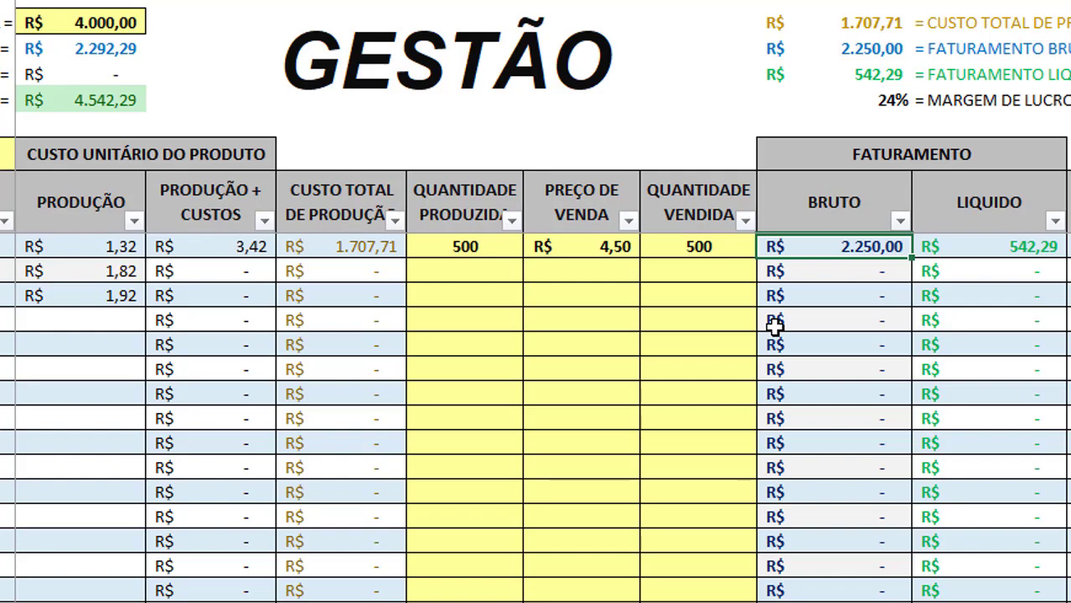
Step: Check PUDIM's sale price, quantity sold, and gross and net revenue
{"action": "key", "text": "Left"}
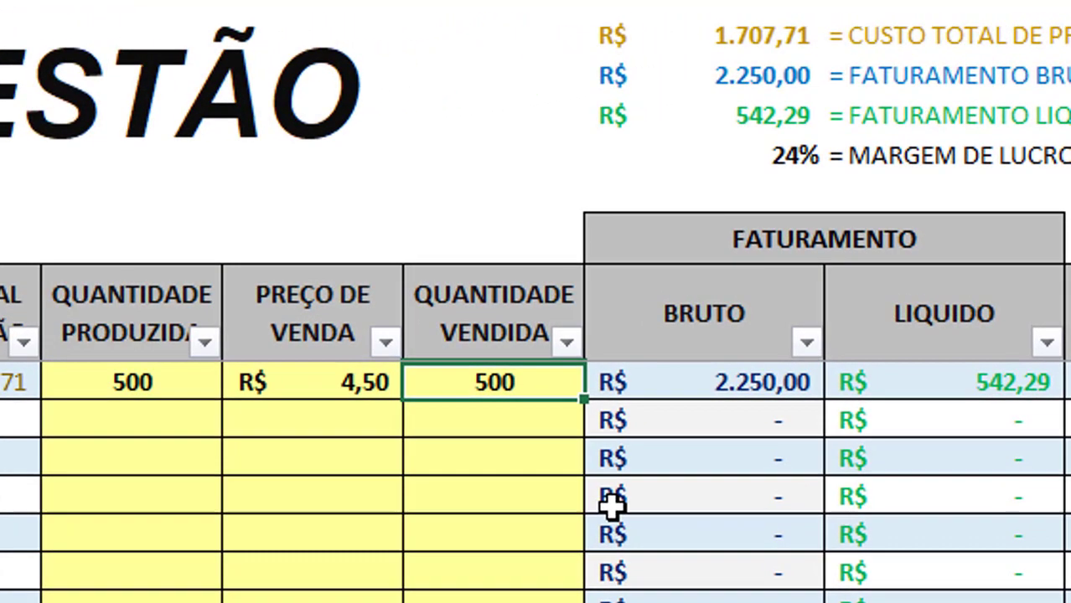
{"action": "key", "text": "Left"}
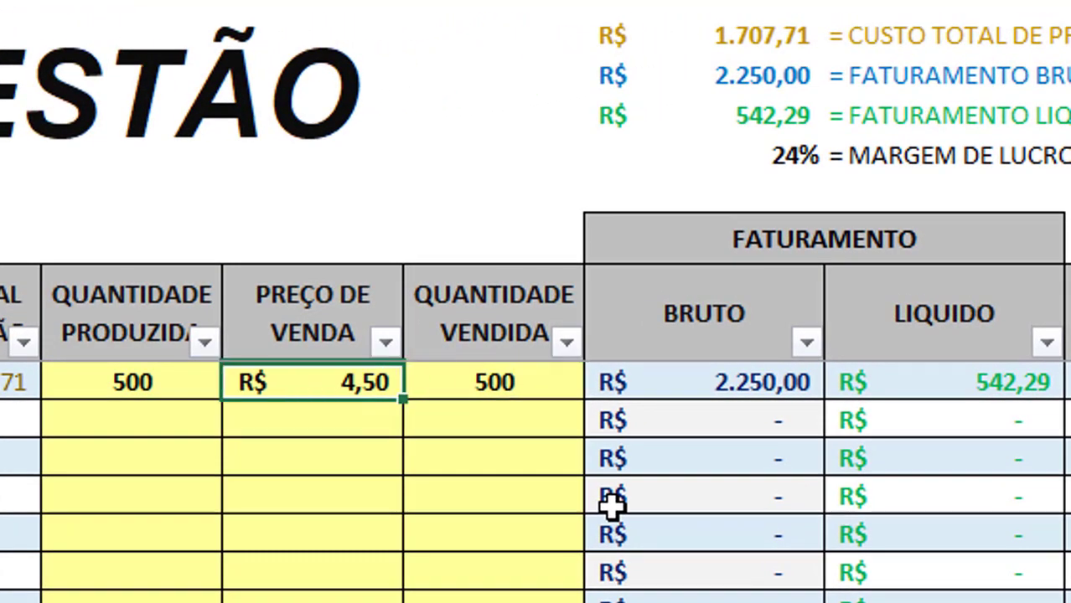
{"action": "key", "text": "Right"}
{"action": "key", "text": "Right"}
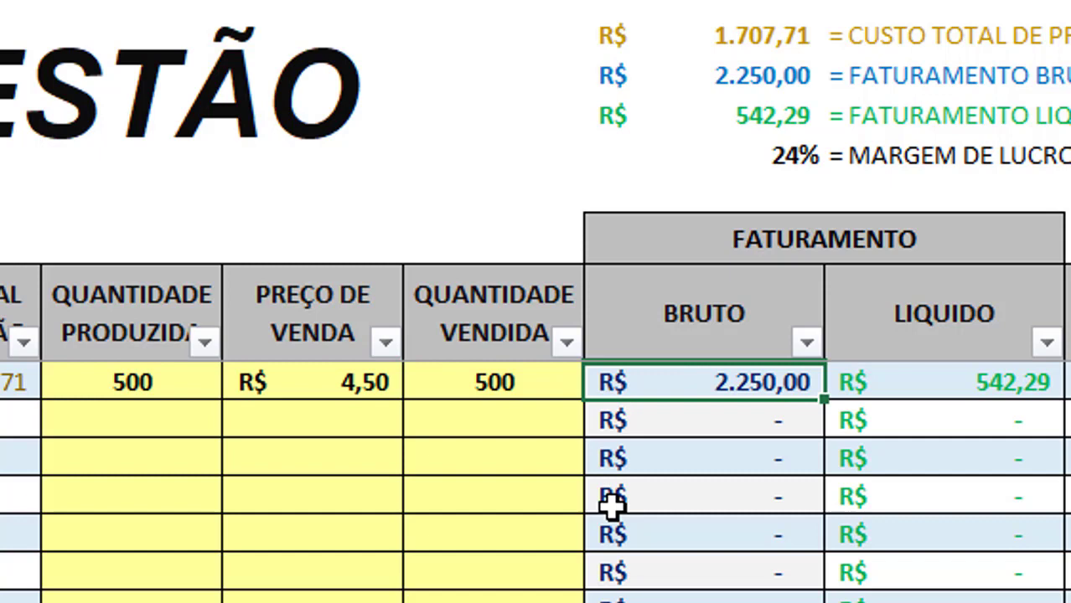
{"action": "key", "text": "Right"}
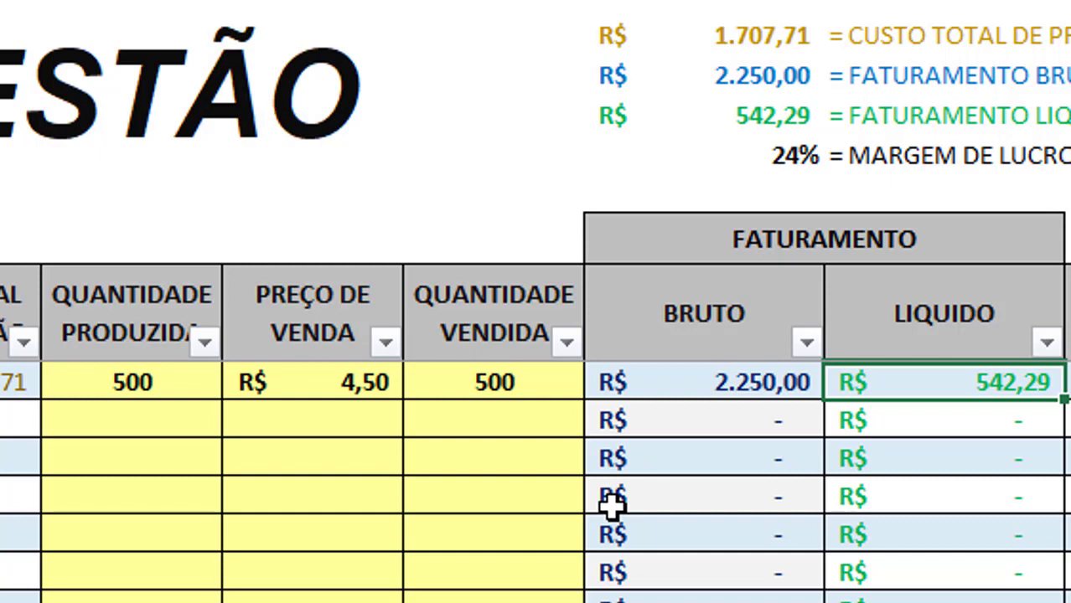
{"action": "key", "text": "Right"}
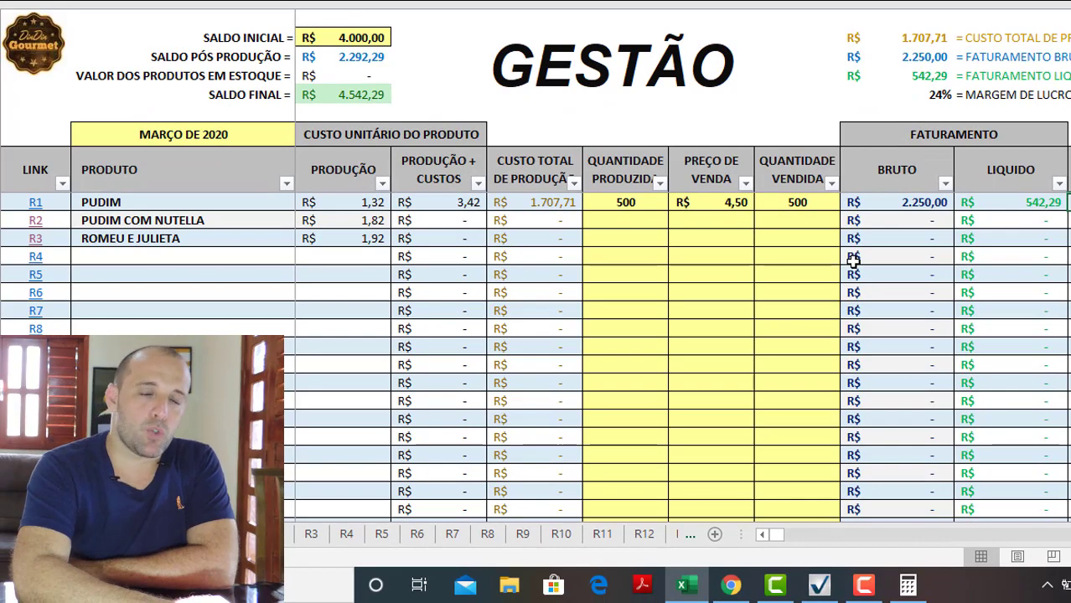
Step: Review PUDIM's unit production cost, cost including business expenses and total production cost, checking the fixed and variable costs sheet
{"action": "key", "text": "Left"}
{"action": "key", "text": "Left"}
{"action": "key", "text": "Left"}
{"action": "key", "text": "Left"}
{"action": "key", "text": "Left"}
{"action": "key", "text": "Left"}
{"action": "key", "text": "Left"}
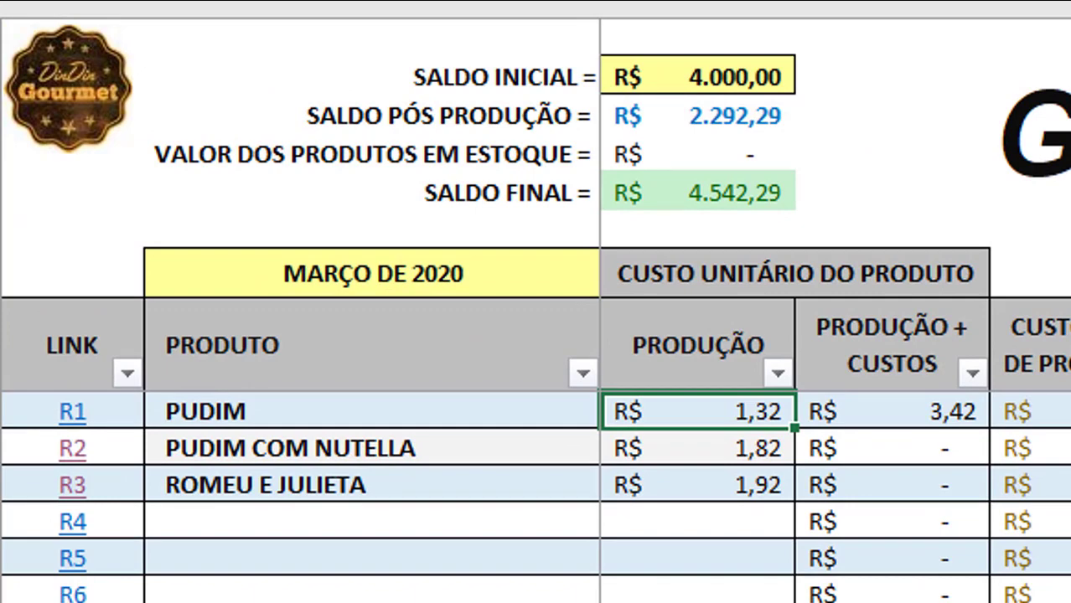
{"action": "key", "text": "Right"}
{"action": "key", "text": "Right"}
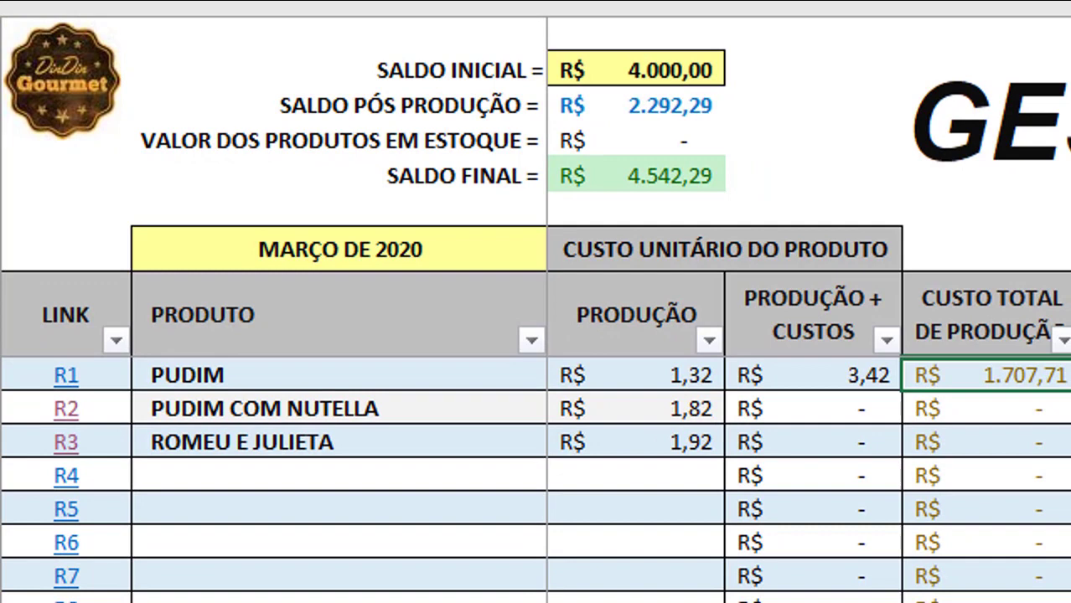
{"action": "key", "text": "Left"}
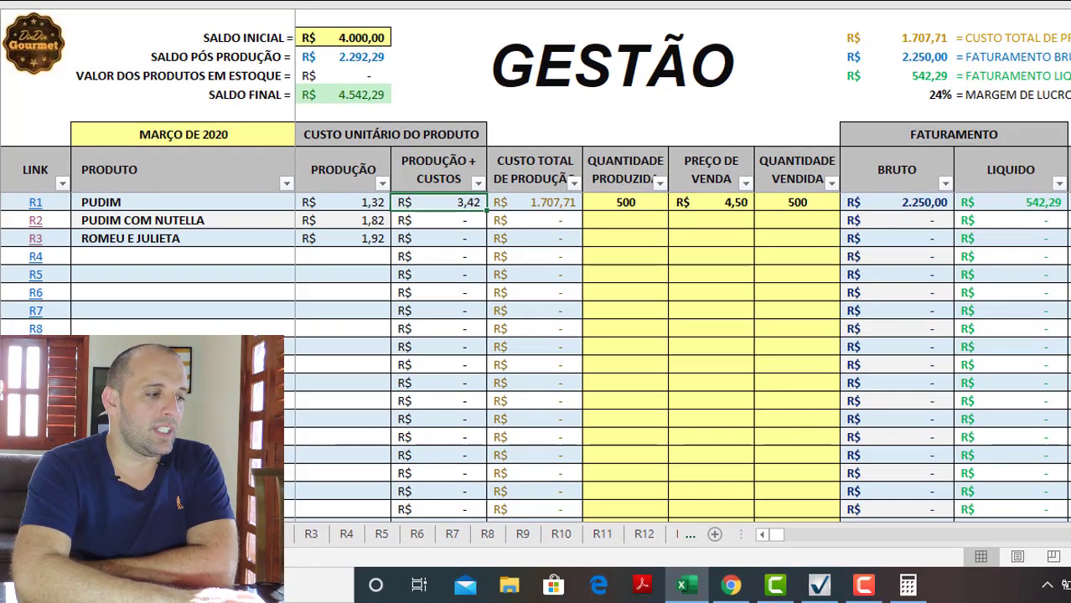
{"action": "key", "text": "ctrl+Page_Up"}
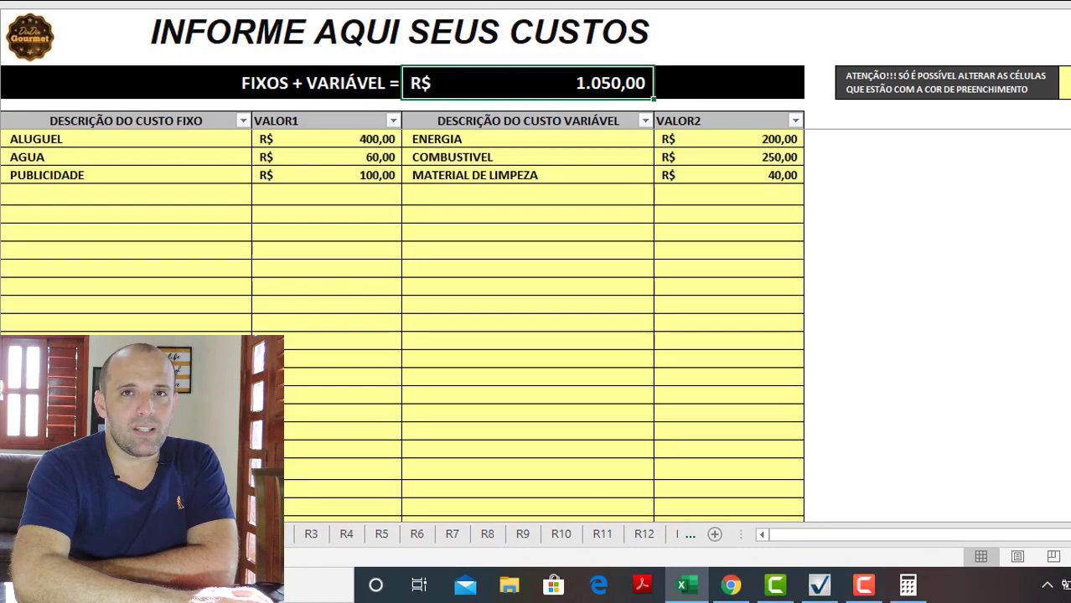
{"action": "key", "text": "ctrl+Page_Down"}
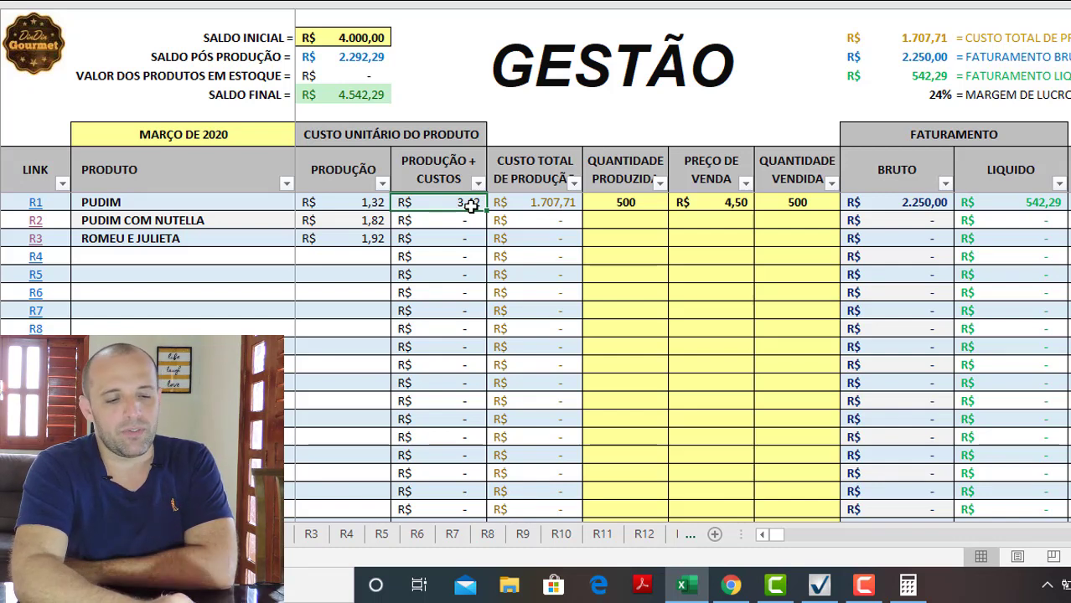
Step: Set the quantity produced of PUDIM COM NUTELLA to 1000
{"action": "key", "text": "Right"}
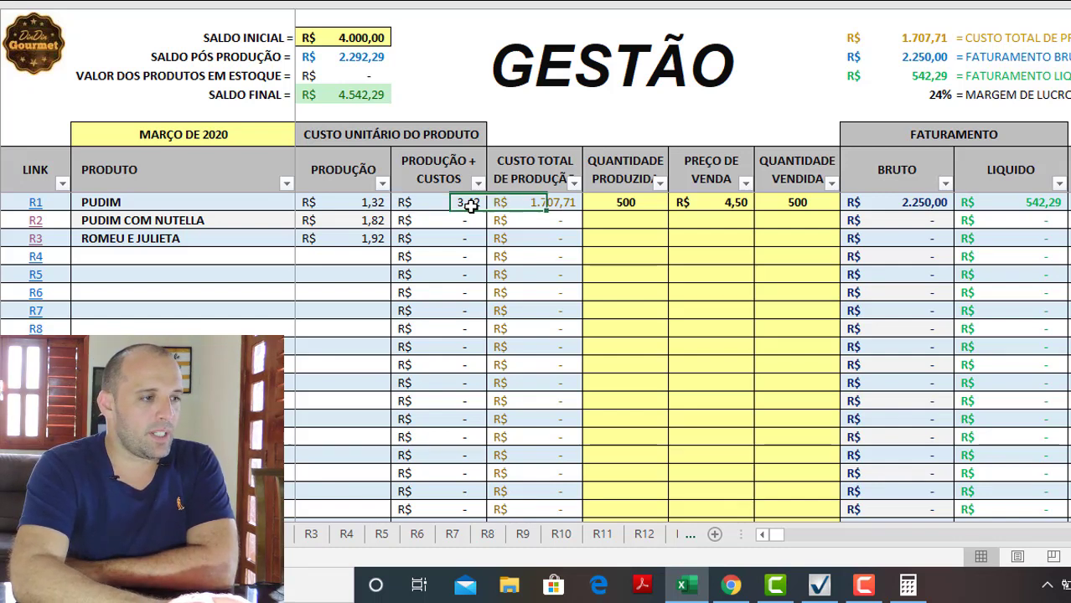
{"action": "key", "text": "Right"}
{"action": "key", "text": "Down"}
{"action": "type", "text": "10"}
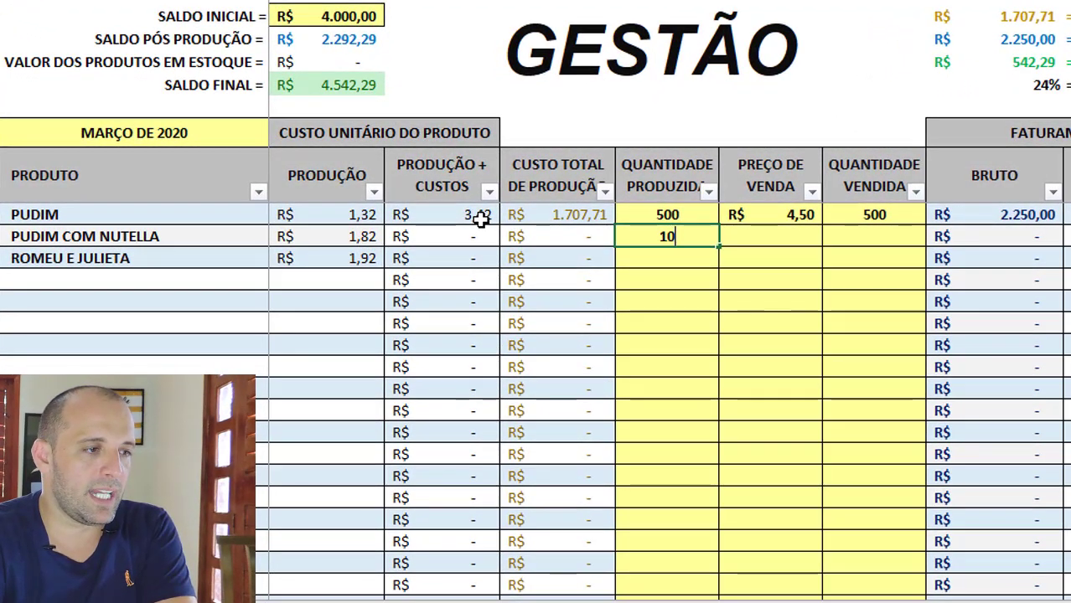
{"action": "type", "text": "00"}
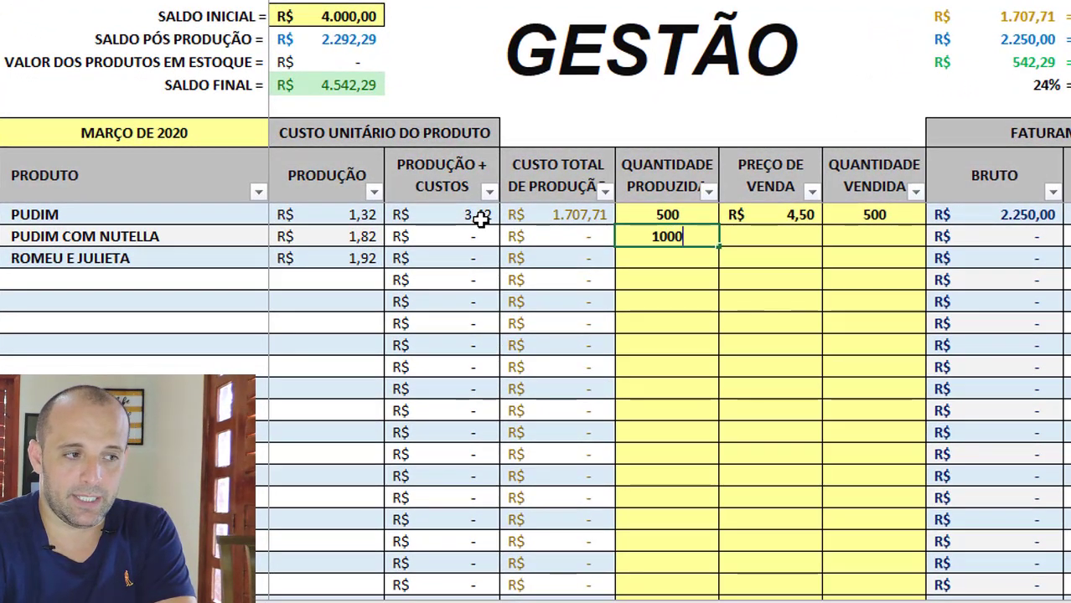
{"action": "key", "text": "Return"}
{"action": "key", "text": "Up"}
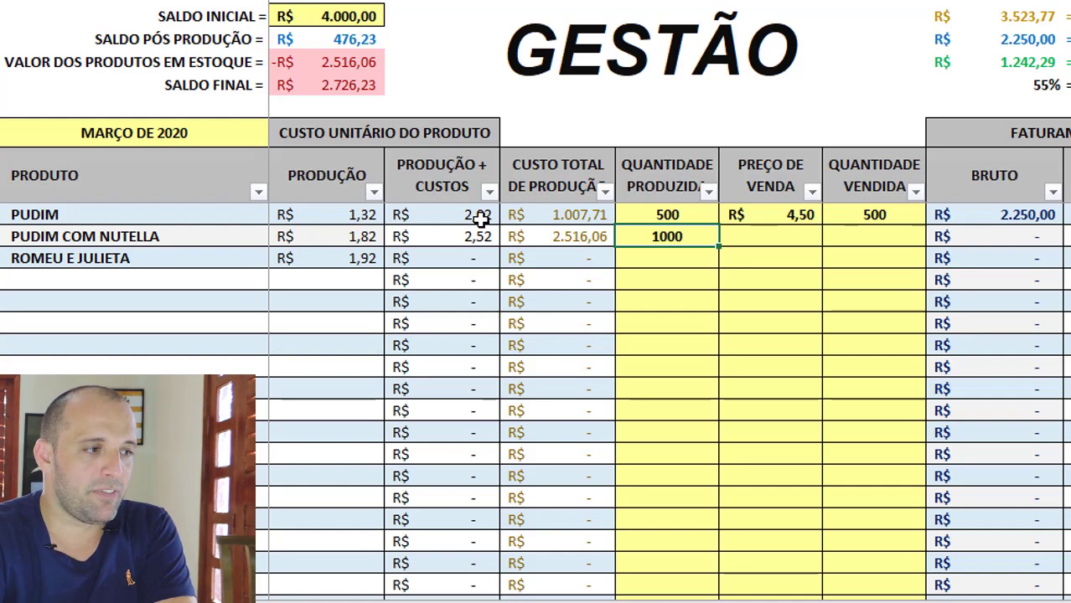
Step: Compare the total production cost and the unit cost including expenses of PUDIM and PUDIM COM NUTELLA
{"action": "key", "text": "Left"}
{"action": "key", "text": "Up"}
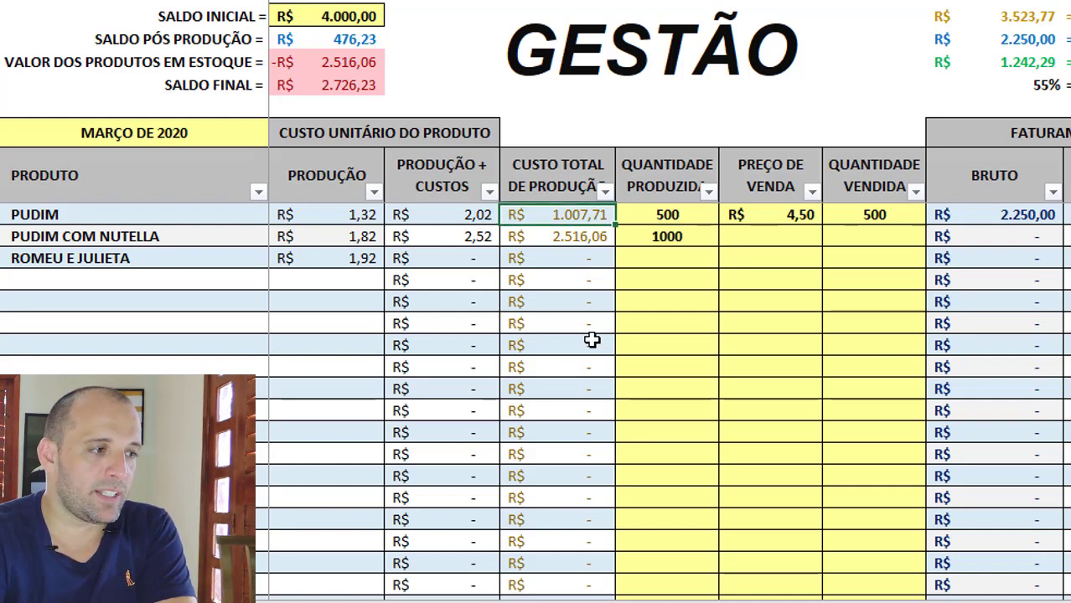
{"action": "key", "text": "Left"}
{"action": "key", "text": "Down"}
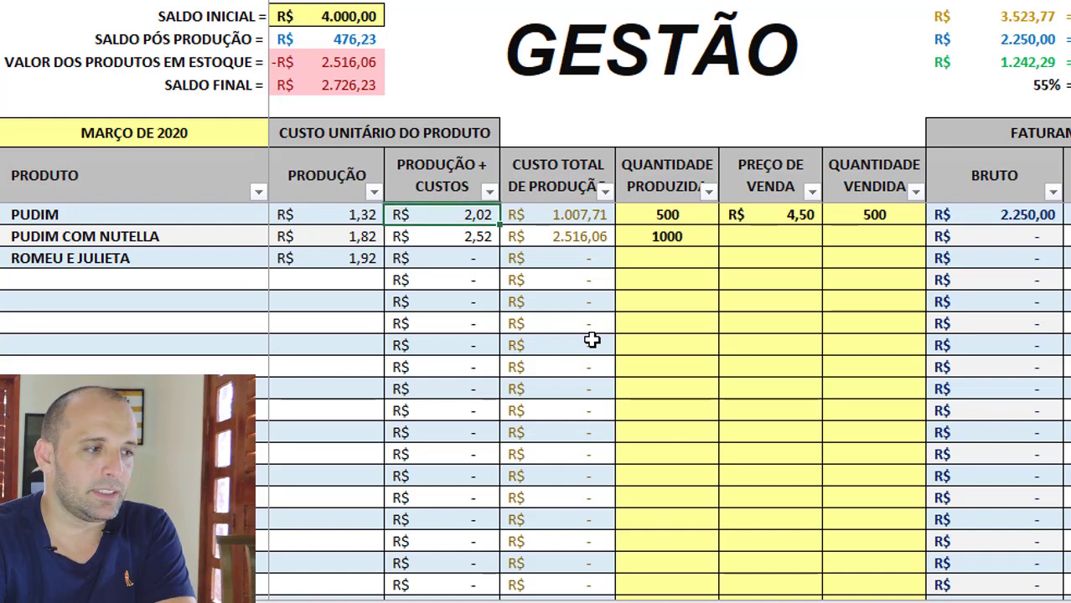
{"action": "key", "text": "Up"}
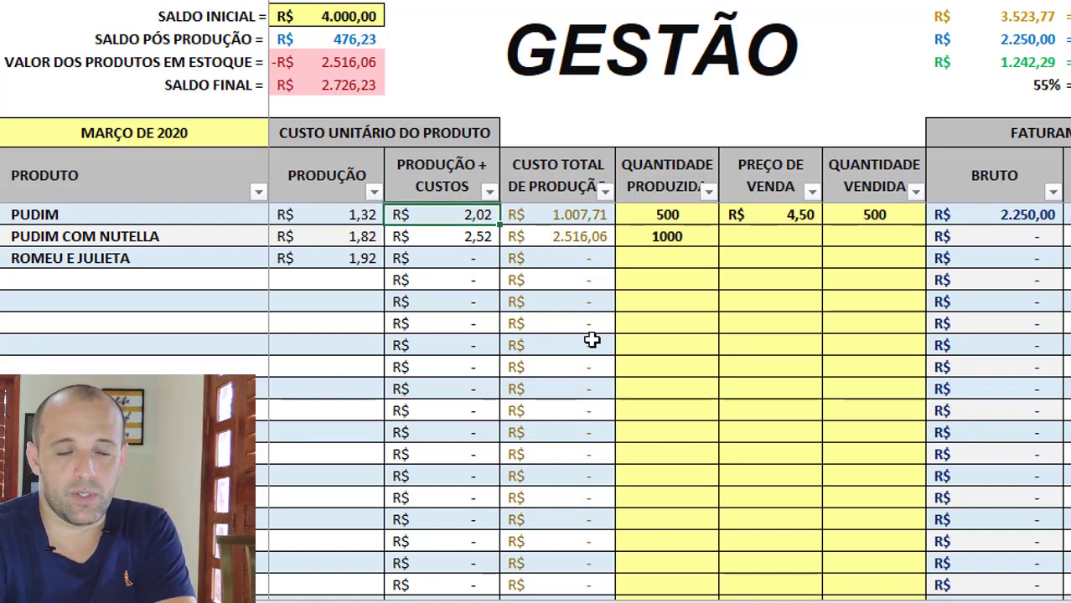
Step: Give PUDIM COM NUTELLA a sale price of R$ 5,00 and a quantity sold of 950
{"action": "key", "text": "Down"}
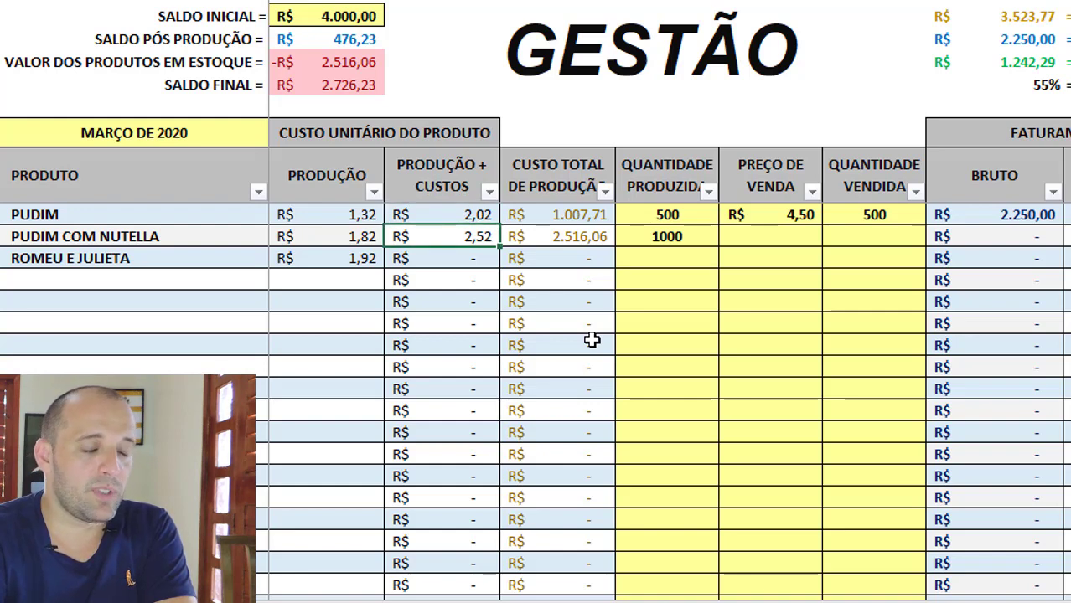
{"action": "key", "text": "Right"}
{"action": "key", "text": "Right"}
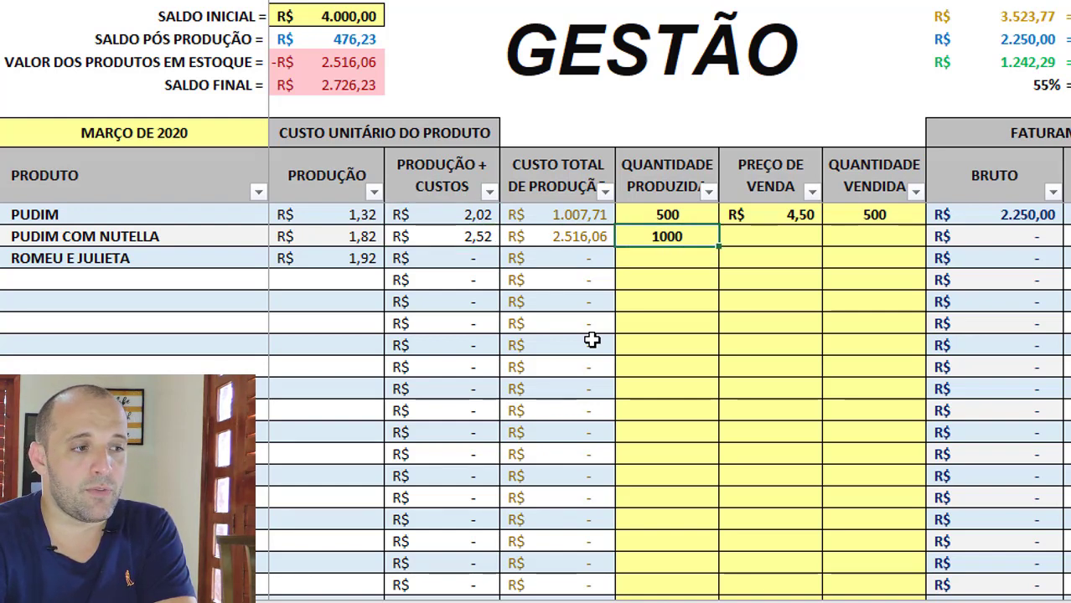
{"action": "key", "text": "Right"}
{"action": "type", "text": "5"}
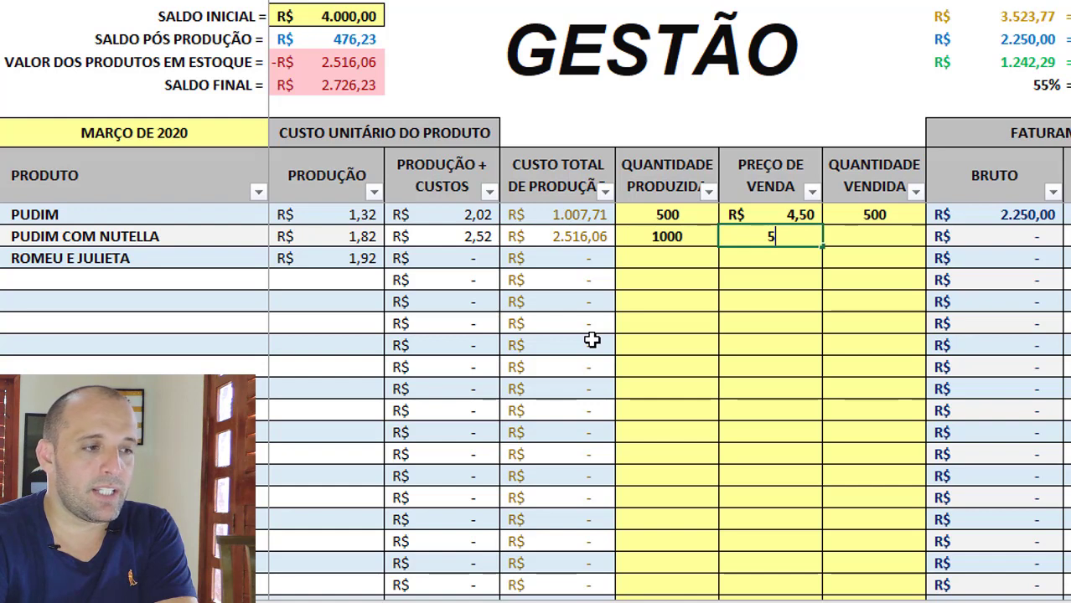
{"action": "key", "text": "Right"}
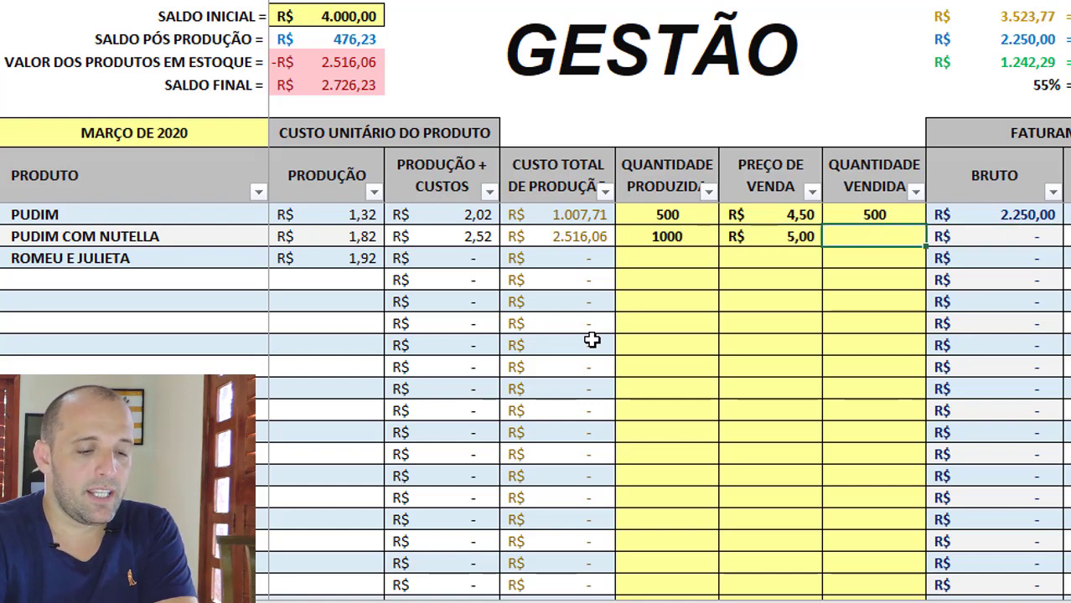
{"action": "type", "text": "950"}
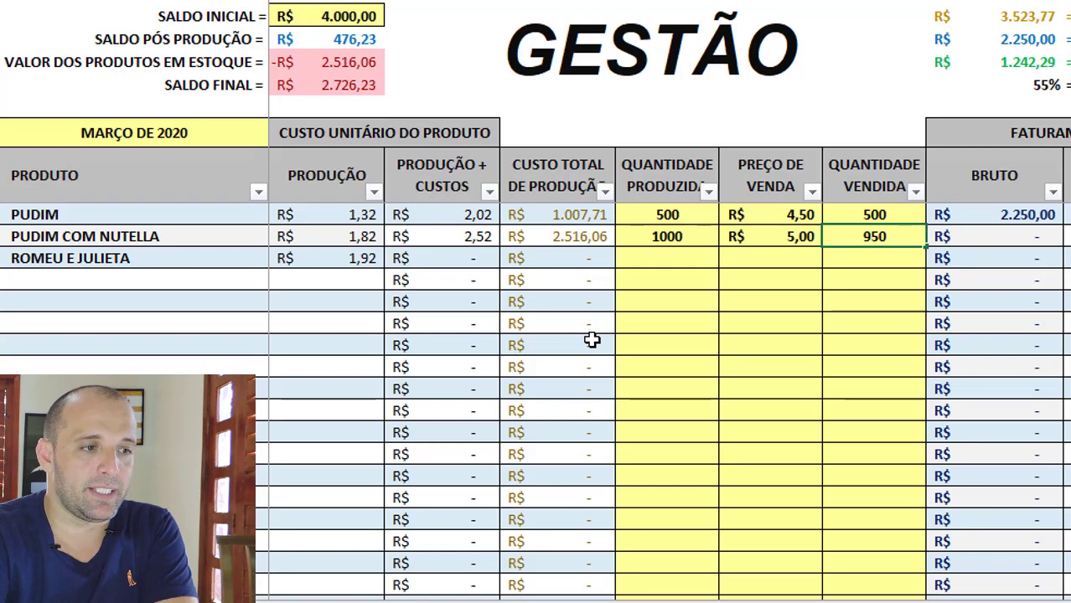
{"action": "key", "text": "Right"}
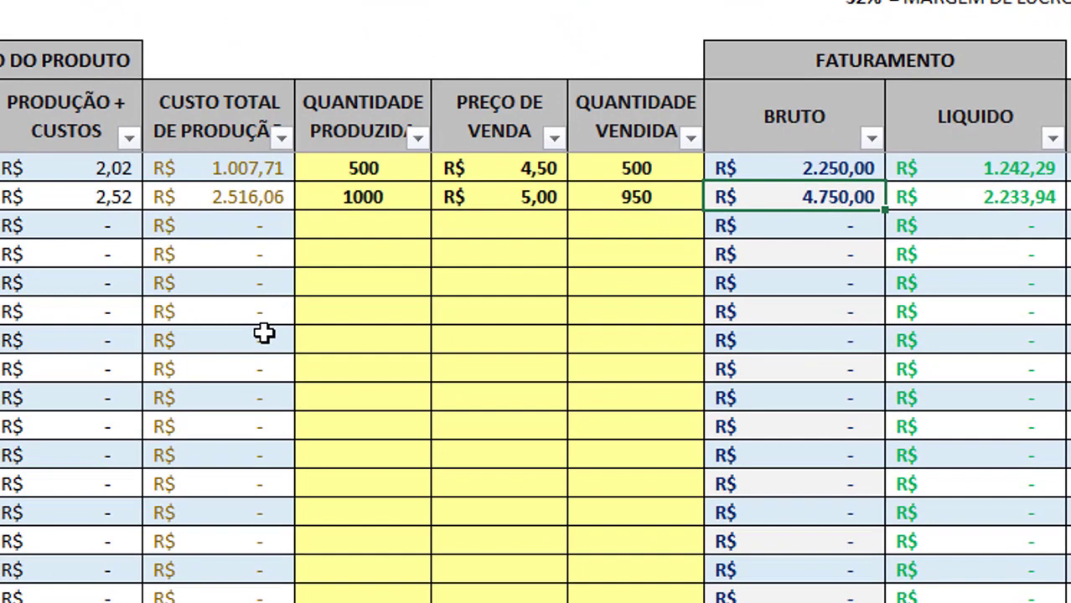
Step: Review PUDIM COM NUTELLA's net revenue, quantity in stock and stock value, comparing its net revenue with PUDIM's
{"action": "key", "text": "Right"}
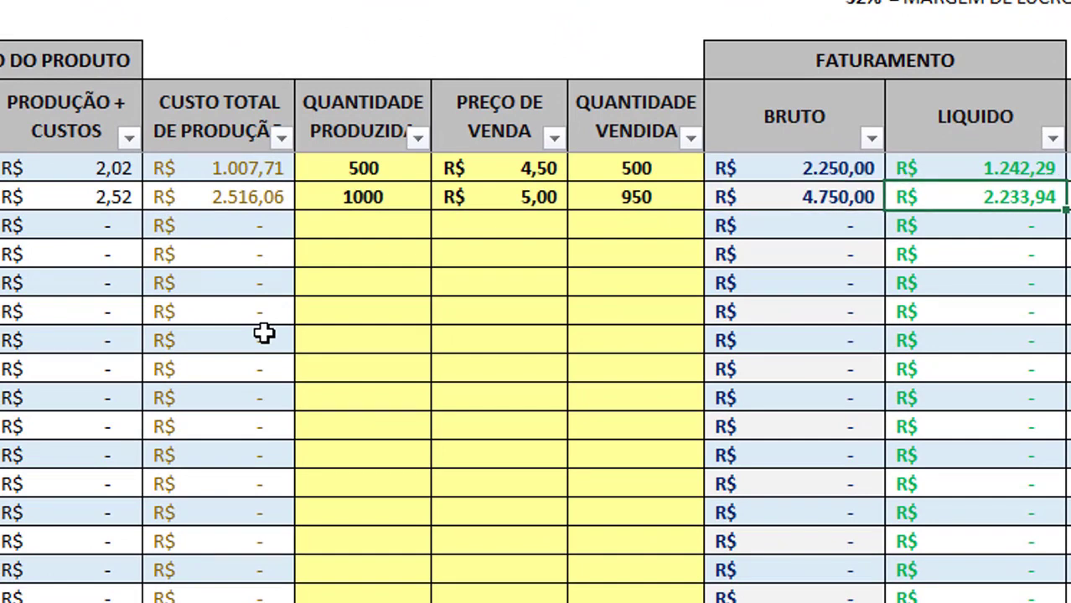
{"action": "key", "text": "Up"}
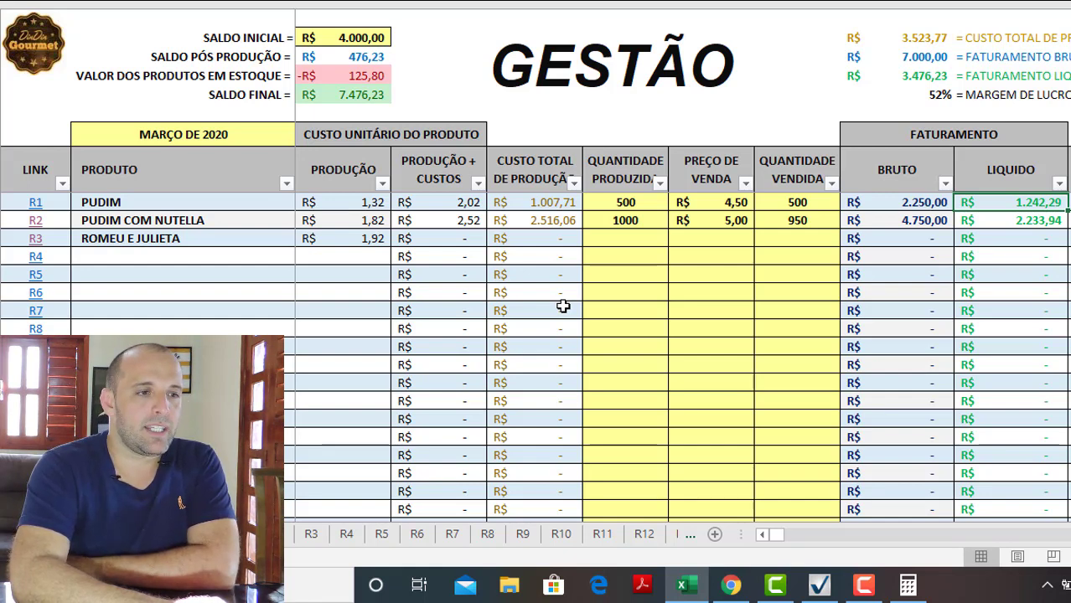
{"action": "scroll", "coordinate": [562, 307], "scroll_direction": "right", "scroll_amount": 1}
{"action": "scroll", "coordinate": [562, 307], "scroll_direction": "right", "scroll_amount": 1}
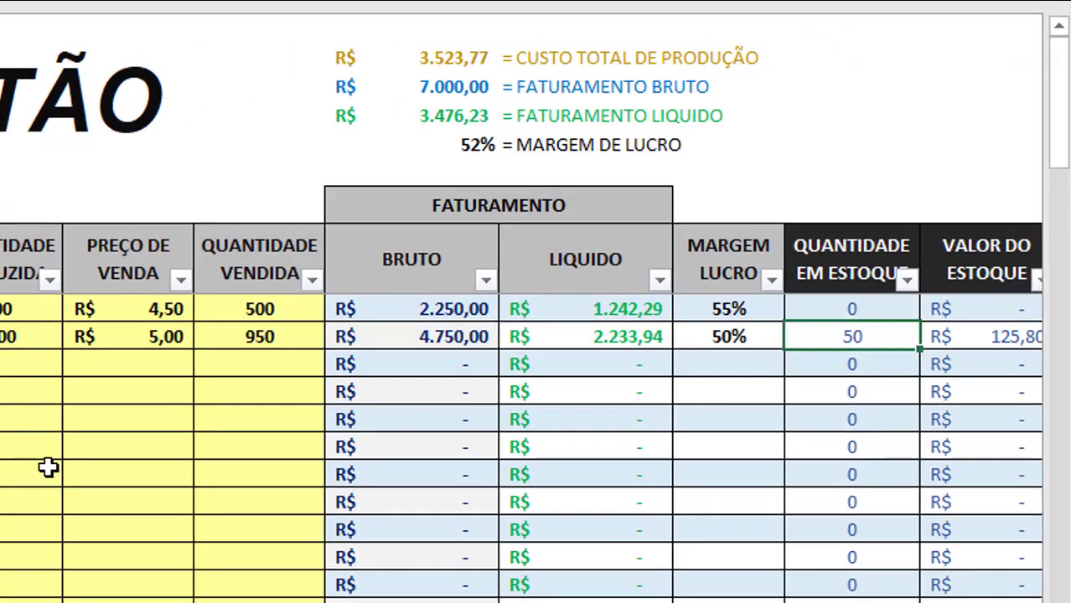
{"action": "key", "text": "Right"}
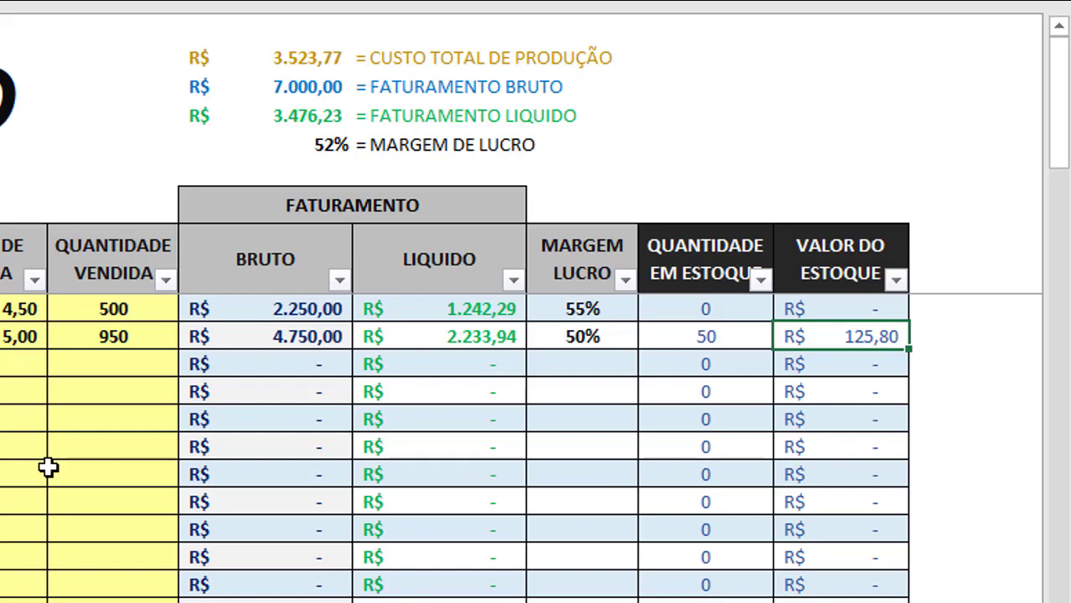
Step: Set the quantity produced of ROMEU E JULIETA to 500
{"action": "key", "text": "Left"}
{"action": "key", "text": "Left"}
{"action": "key", "text": "Left"}
{"action": "key", "text": "Left"}
{"action": "key", "text": "Left"}
{"action": "key", "text": "Left"}
{"action": "key", "text": "Left"}
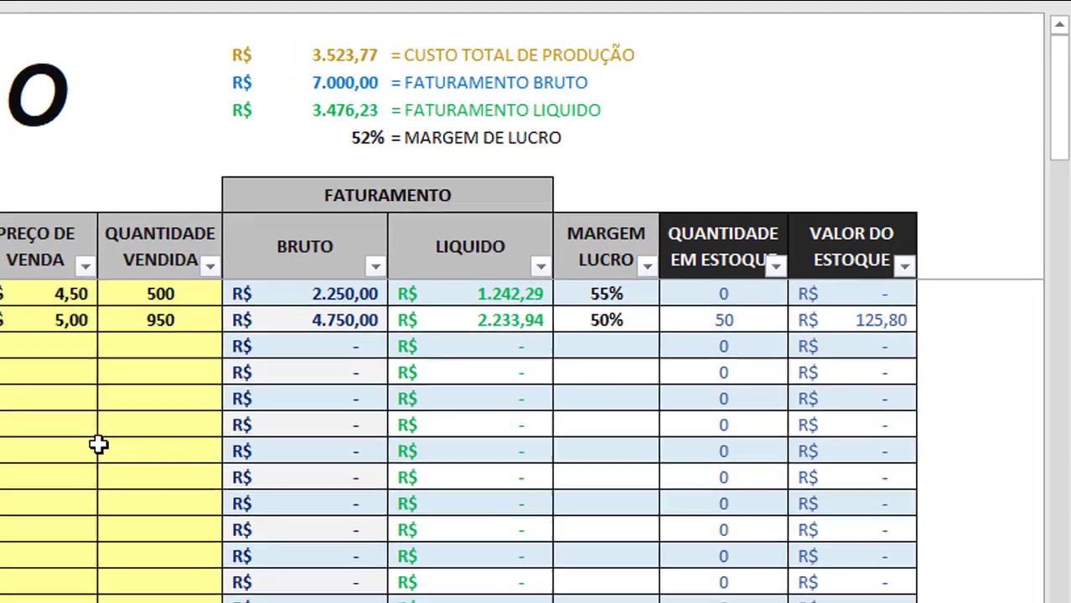
{"action": "key", "text": "Down"}
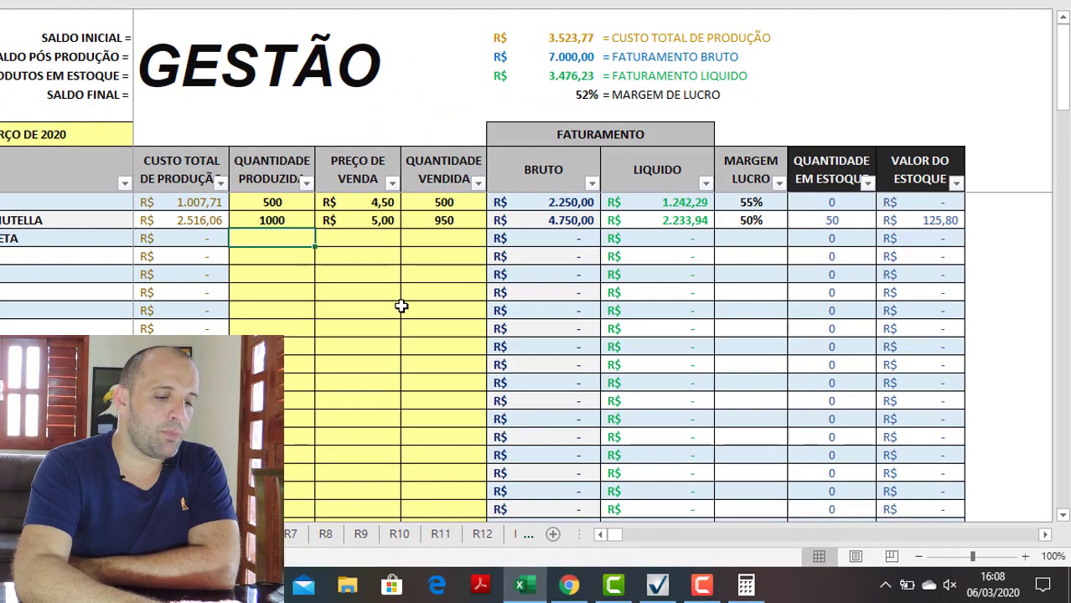
{"action": "type", "text": "500"}
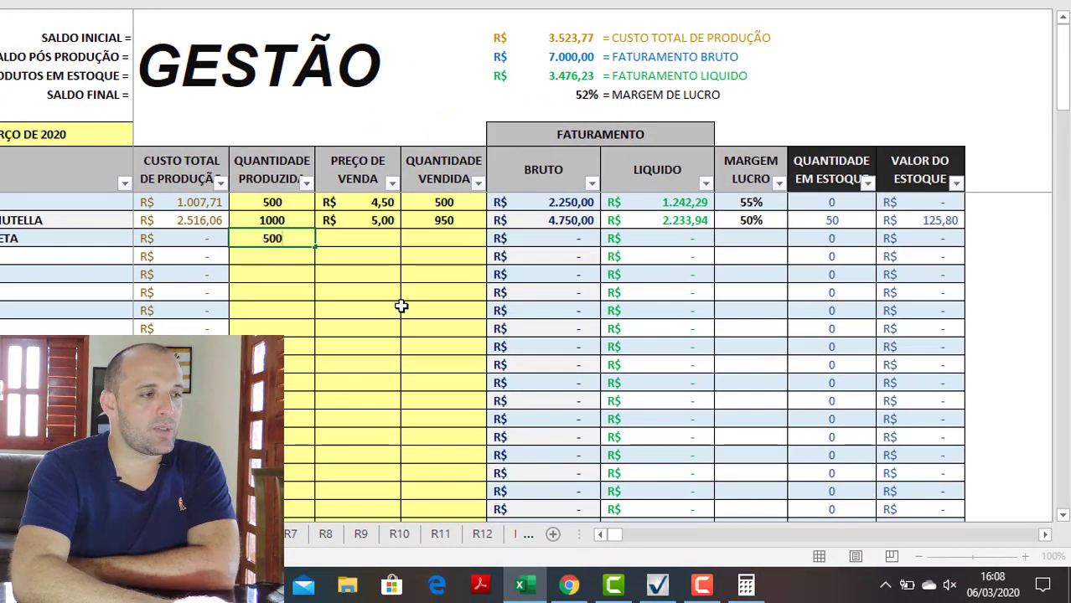
{"action": "key", "text": "Tab"}
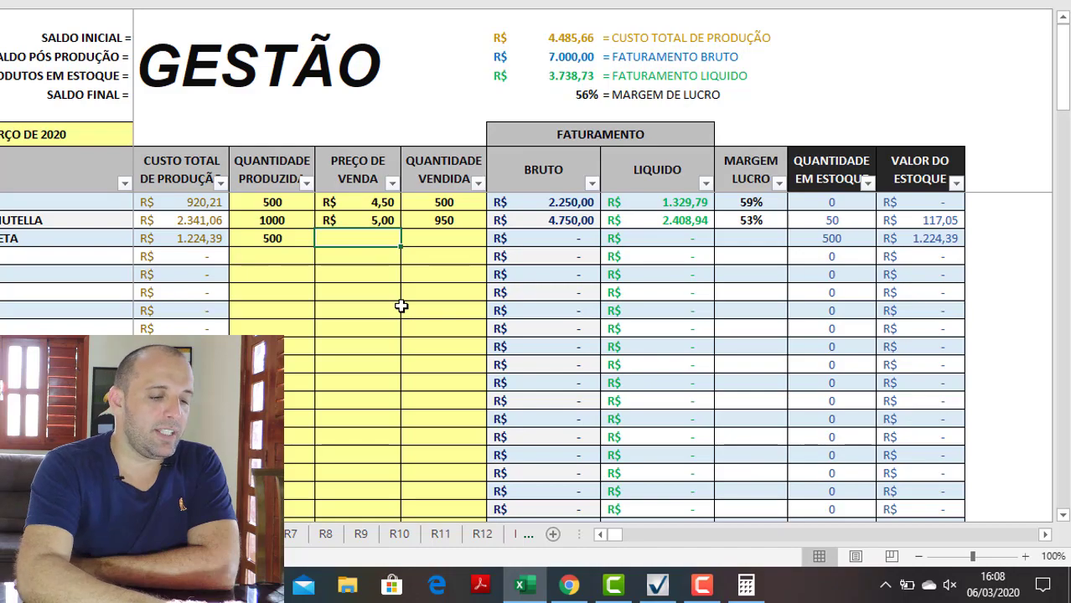
Step: Give ROMEU E JULIETA a sale price of R$ 5,00 and a quantity sold of 450
{"action": "type", "text": "5"}
{"action": "key", "text": "Tab"}
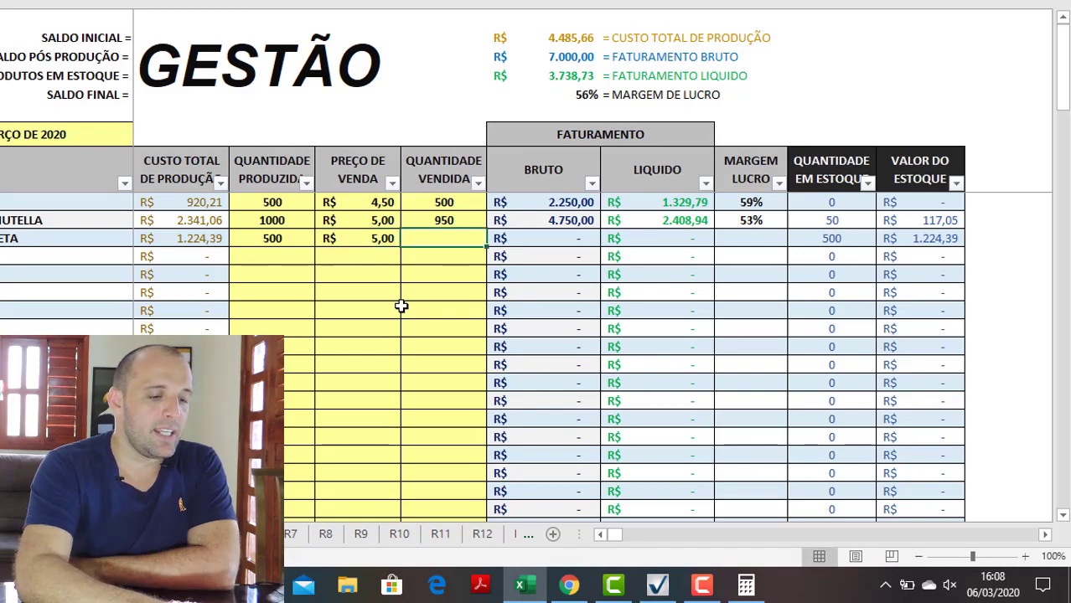
{"action": "type", "text": "450"}
{"action": "key", "text": "Tab"}
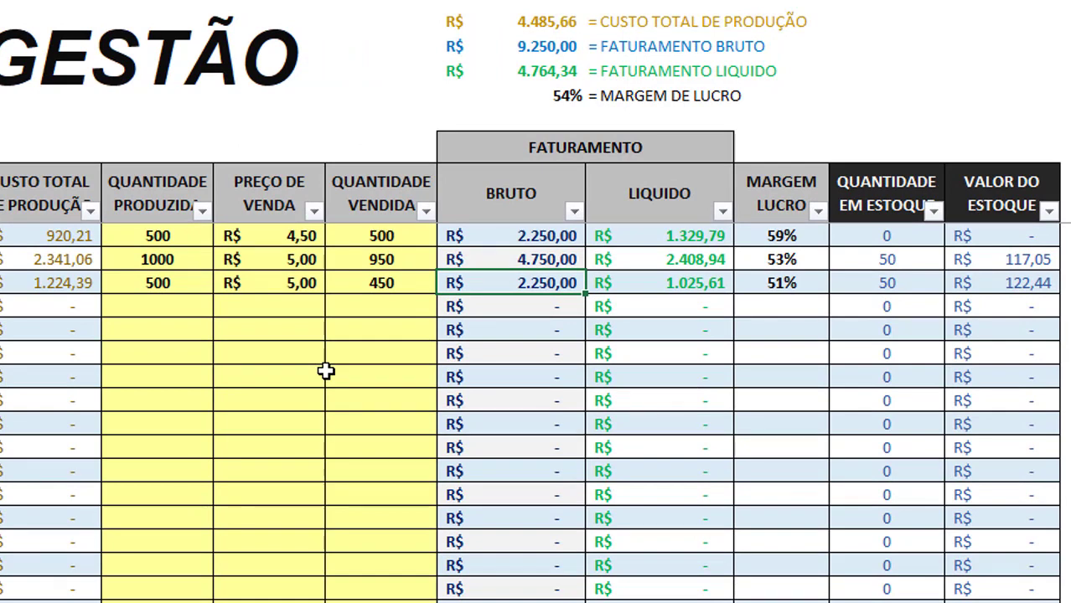
Step: Check ROMEU E JULIETA's net revenue, profit margin, quantity in stock and stock value
{"action": "key", "text": "Tab"}
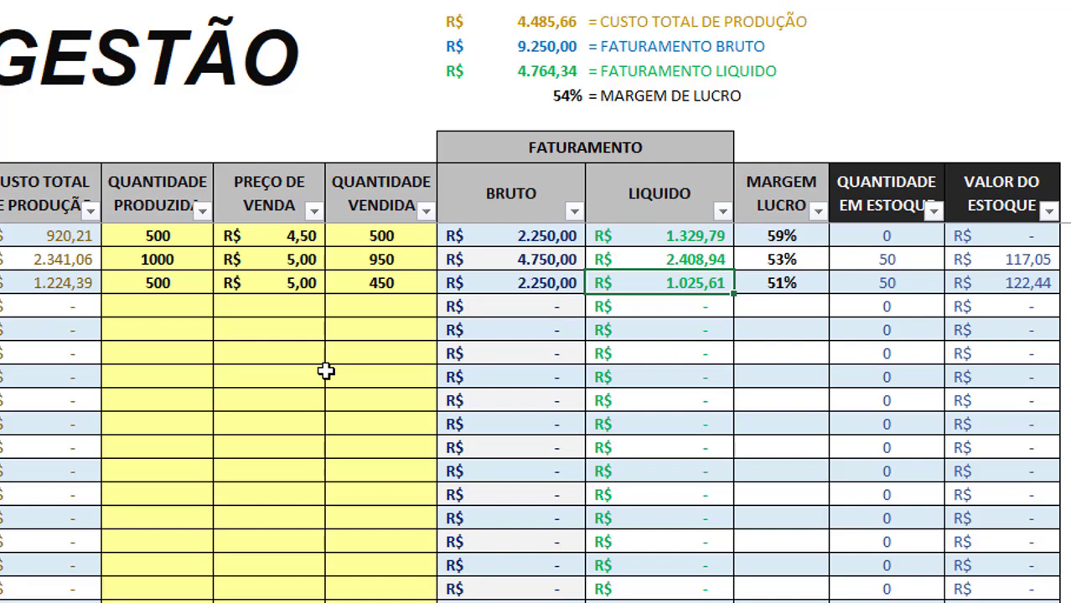
{"action": "key", "text": "Tab"}
{"action": "key", "text": "Tab"}
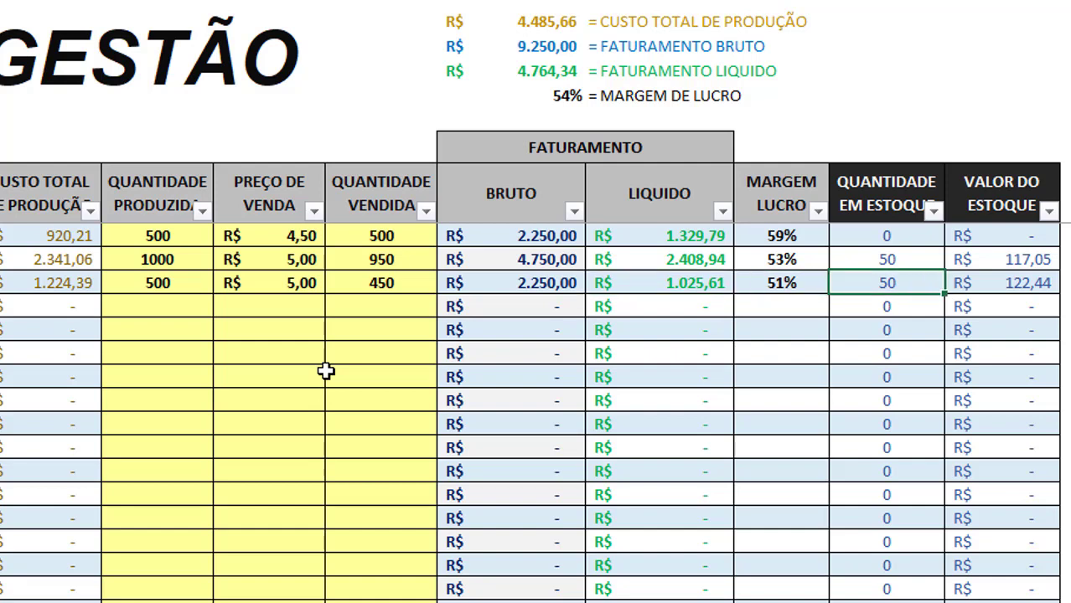
{"action": "key", "text": "Tab"}
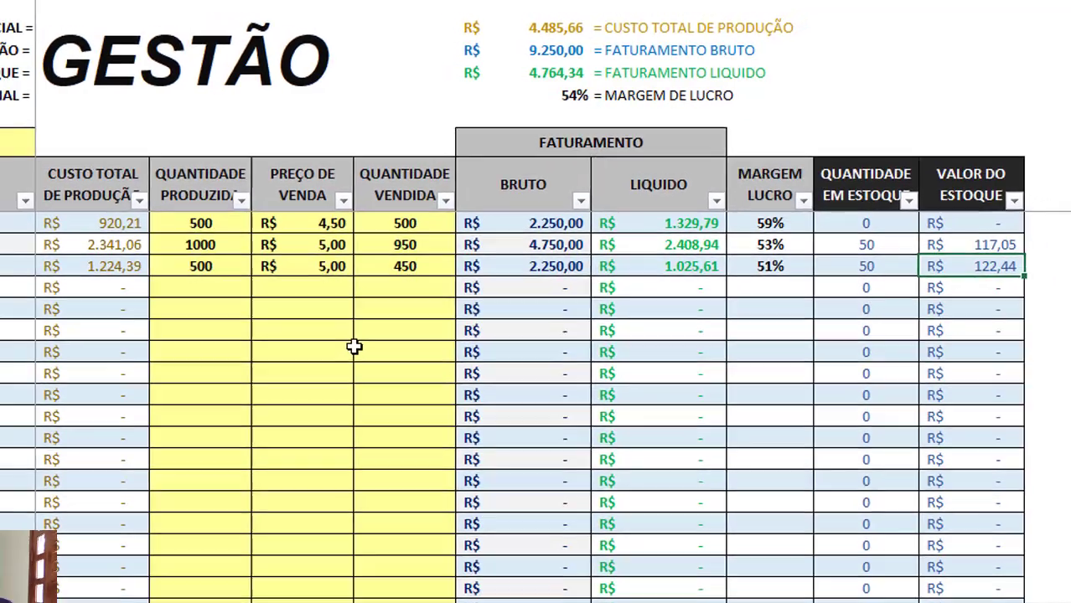
Step: Review the GESTÃO summary: initial, post-production and final balances, value of products in stock, total production cost and gross revenue
{"action": "key", "text": "Left"}
{"action": "key", "text": "Left"}
{"action": "key", "text": "Left"}
{"action": "key", "text": "Left"}
{"action": "key", "text": "Left"}
{"action": "key", "text": "Left"}
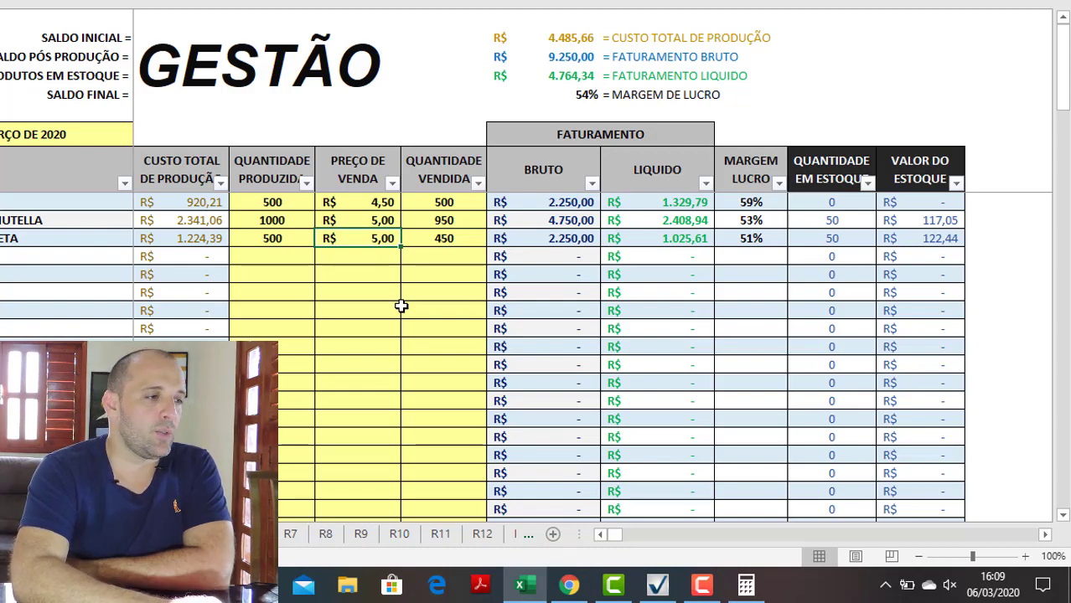
{"action": "key", "text": "Left"}
{"action": "key", "text": "Left"}
{"action": "key", "text": "Left"}
{"action": "key", "text": "Left"}
{"action": "key", "text": "Left"}
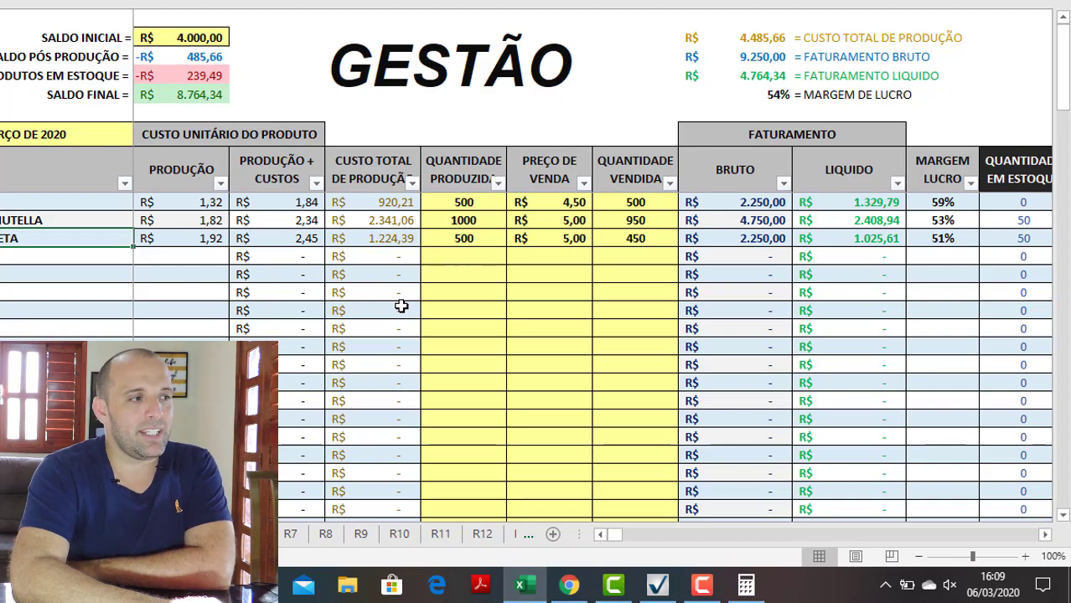
{"action": "key", "text": "Up"}
{"action": "key", "text": "Up"}
{"action": "key", "text": "Up"}
{"action": "key", "text": "Up"}
{"action": "key", "text": "Up"}
{"action": "key", "text": "Up"}
{"action": "key", "text": "Up"}
{"action": "key", "text": "Up"}
{"action": "key", "text": "Up"}
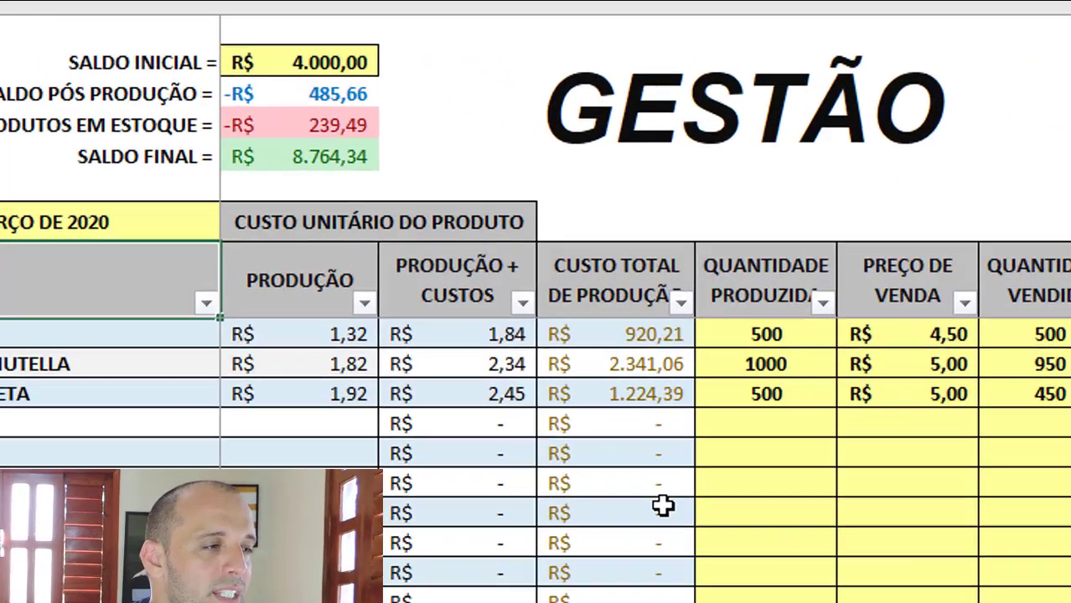
{"action": "key", "text": "Right"}
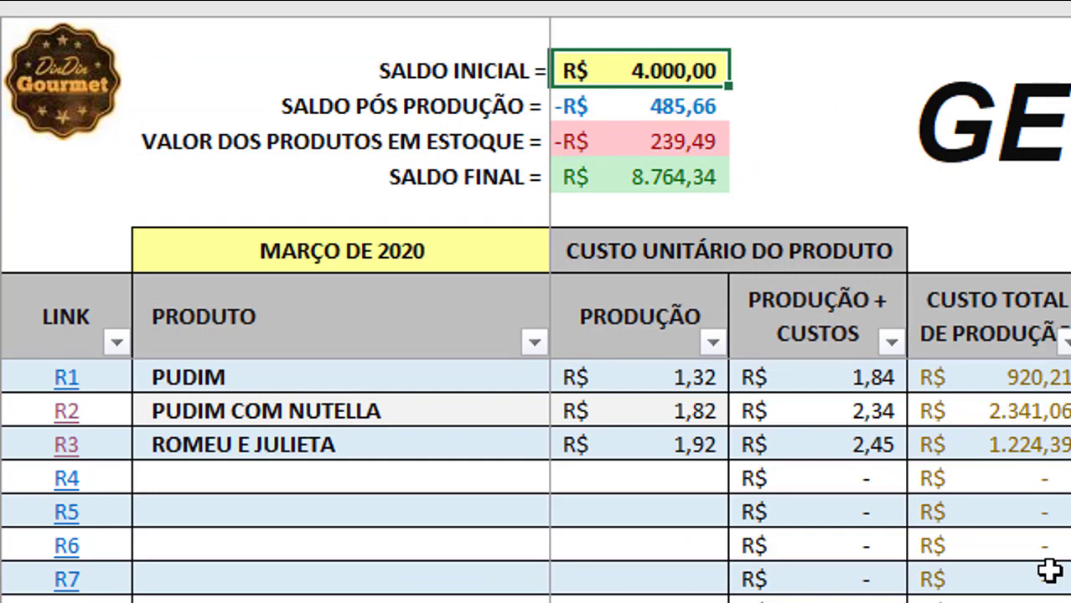
{"action": "key", "text": "Down"}
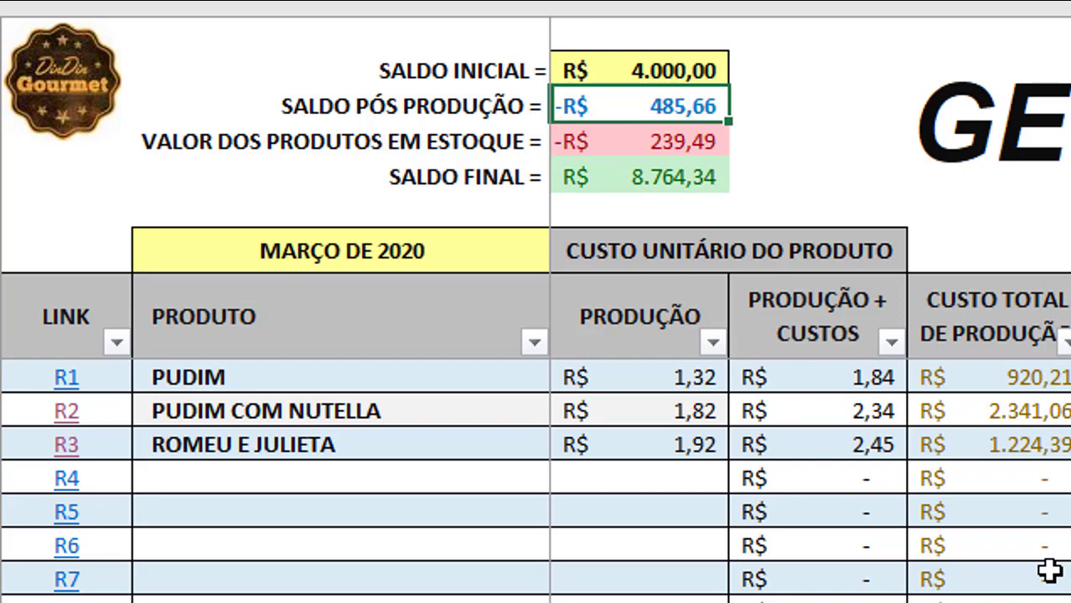
{"action": "key", "text": "Down"}
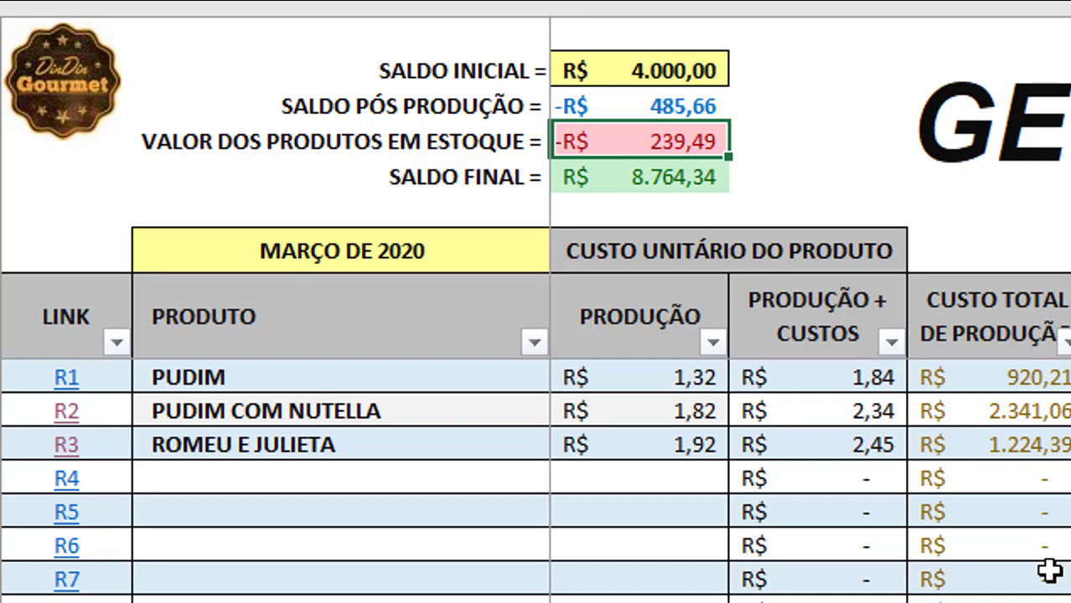
{"action": "key", "text": "Down"}
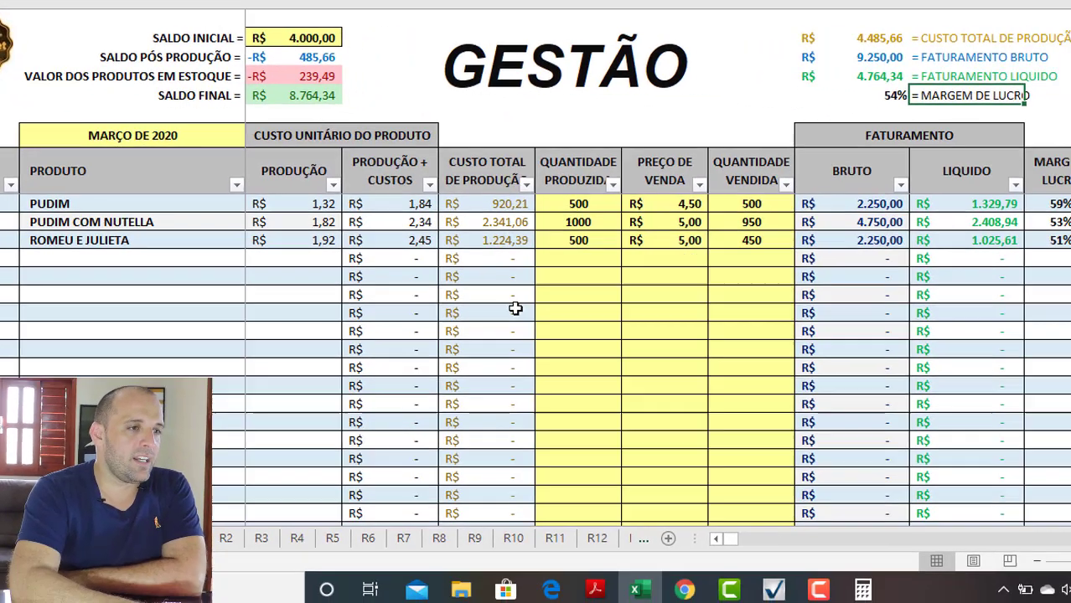
{"action": "key", "text": "Left"}
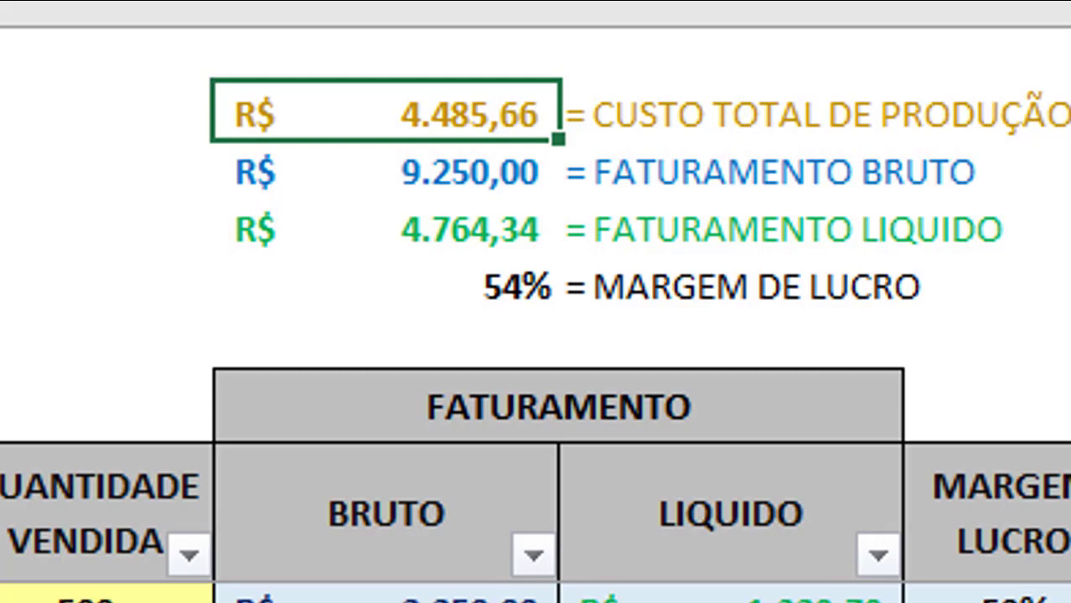
{"action": "left_click", "coordinate": [386, 172]}
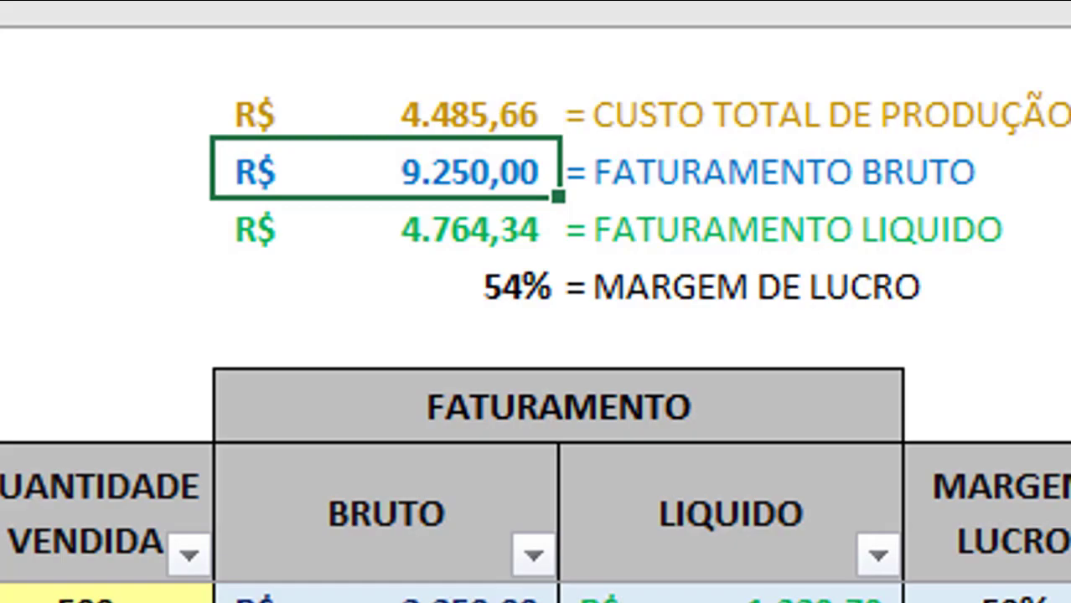
Step: Examine the TOTAIS row at the end of the product table, covering production cost, quantities produced and sold, gross and net revenue, and margin
{"action": "key", "text": "Down"}
{"action": "key", "text": "Down"}
{"action": "key", "text": "Down"}
{"action": "key", "text": "Down"}
{"action": "key", "text": "Down"}
{"action": "key", "text": "Down"}
{"action": "key", "text": "Down"}
{"action": "key", "text": "Down"}
{"action": "key", "text": "Down"}
{"action": "key", "text": "Down"}
{"action": "key", "text": "Down"}
{"action": "key", "text": "Down"}
{"action": "key", "text": "Down"}
{"action": "key", "text": "Down"}
{"action": "key", "text": "Down"}
{"action": "key", "text": "Down"}
{"action": "key", "text": "Down"}
{"action": "key", "text": "Down"}
{"action": "key", "text": "Down"}
{"action": "key", "text": "Down"}
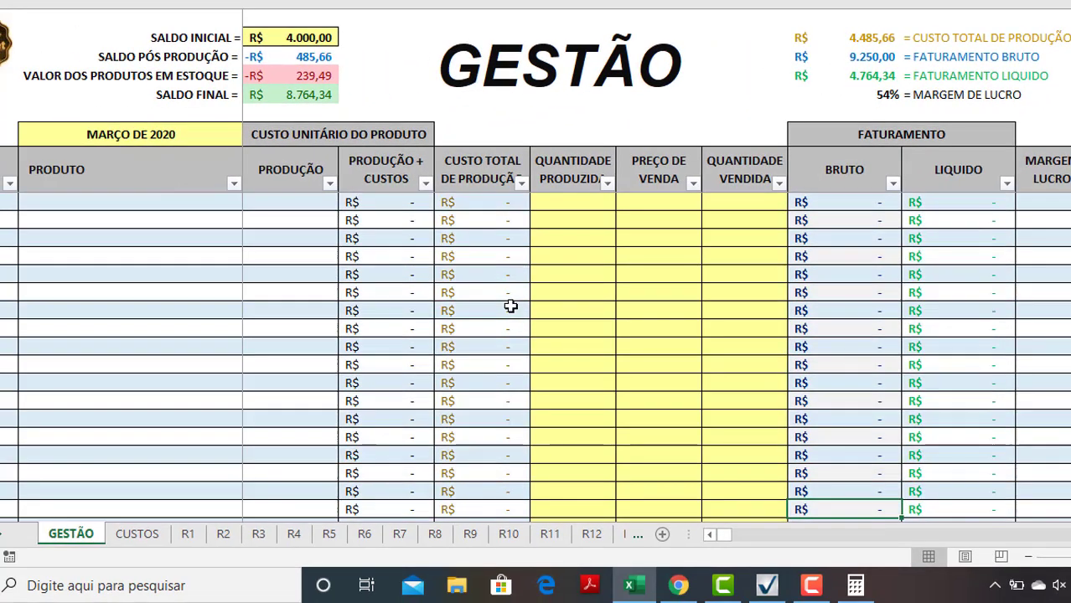
{"action": "key", "text": "Down"}
{"action": "key", "text": "Down"}
{"action": "key", "text": "Down"}
{"action": "key", "text": "Down"}
{"action": "key", "text": "Down"}
{"action": "key", "text": "Down"}
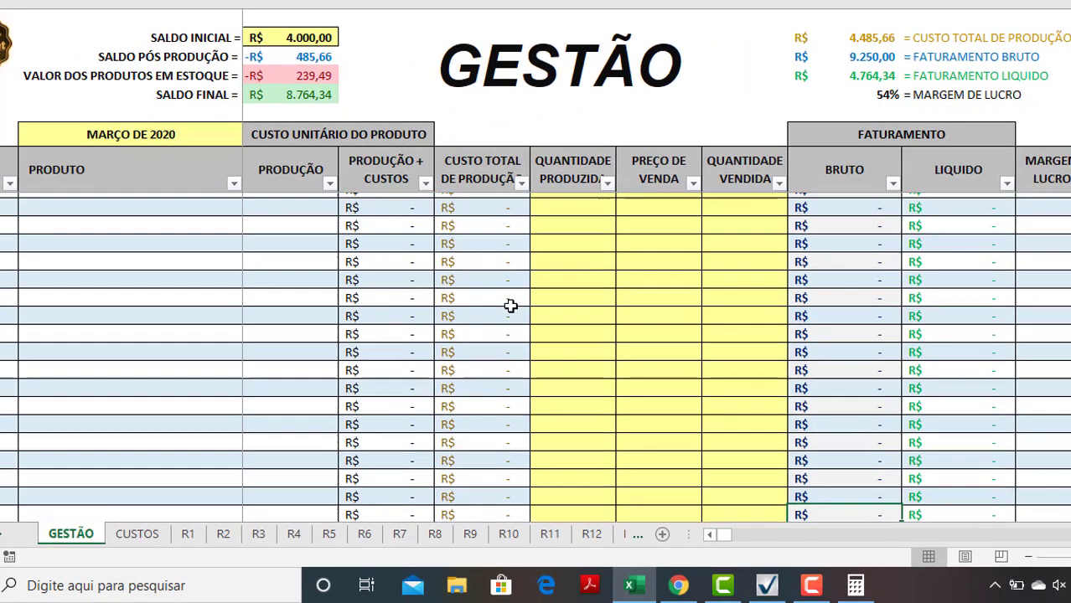
{"action": "key", "text": "Up"}
{"action": "key", "text": "Up"}
{"action": "key", "text": "Left"}
{"action": "key", "text": "Left"}
{"action": "key", "text": "Left"}
{"action": "key", "text": "Left"}
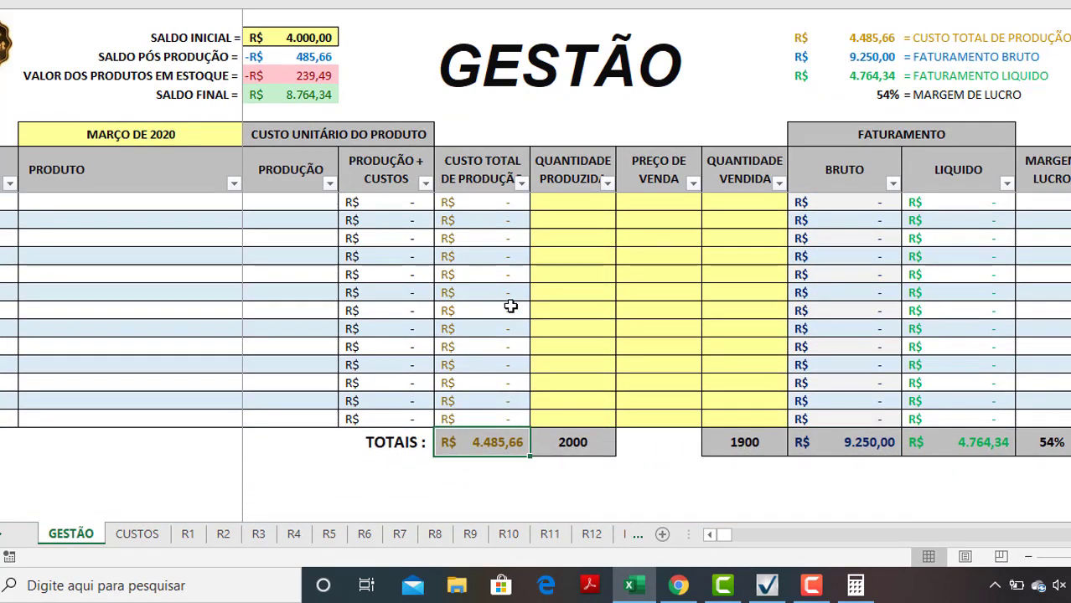
{"action": "key", "text": "Right"}
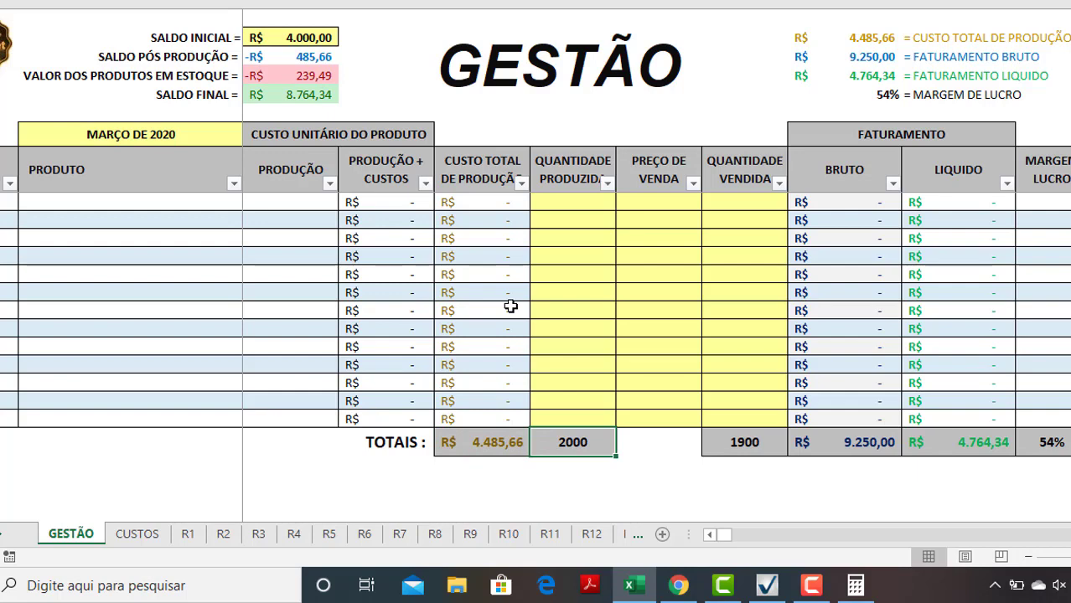
{"action": "key", "text": "Right"}
{"action": "key", "text": "Right"}
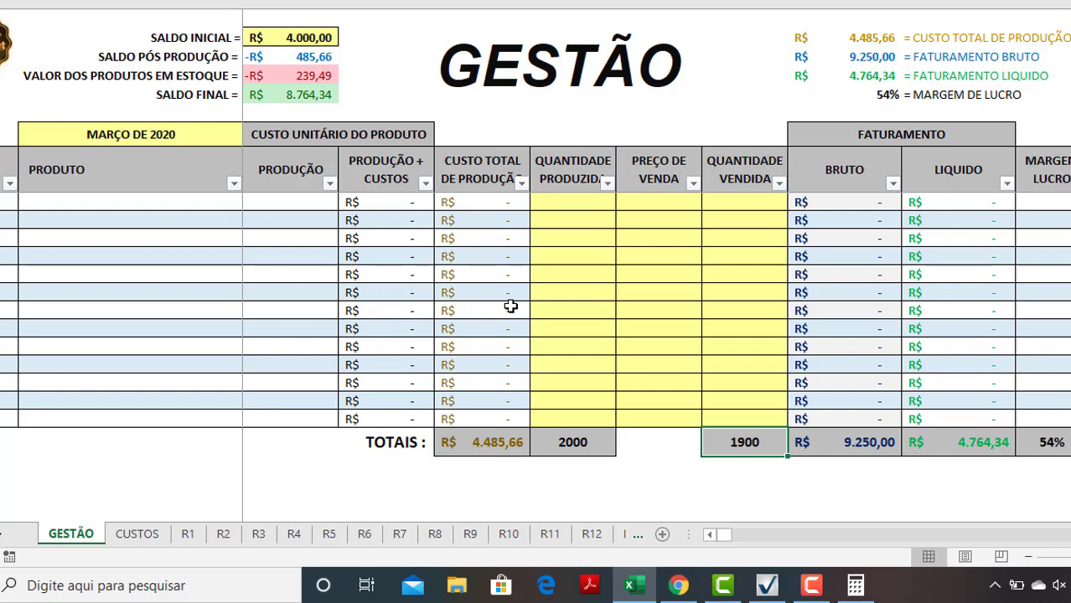
{"action": "key", "text": "Right"}
{"action": "key", "text": "Right"}
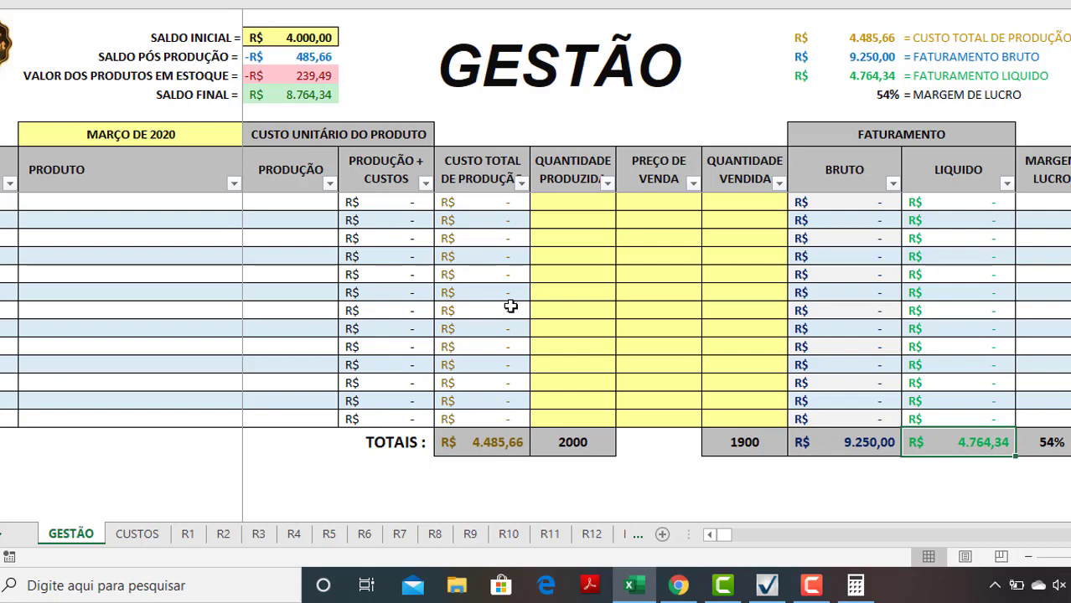
{"action": "key", "text": "Right"}
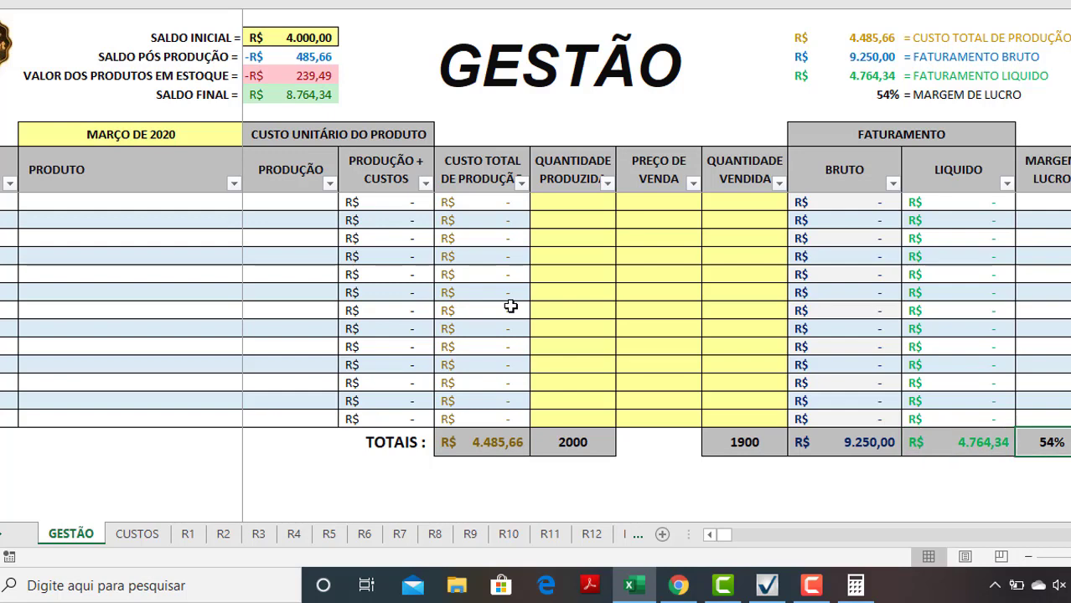
Step: Check the total quantity in stock and stock value in the TOTAIS row, and return to the start of the sheet
{"action": "key", "text": "Right"}
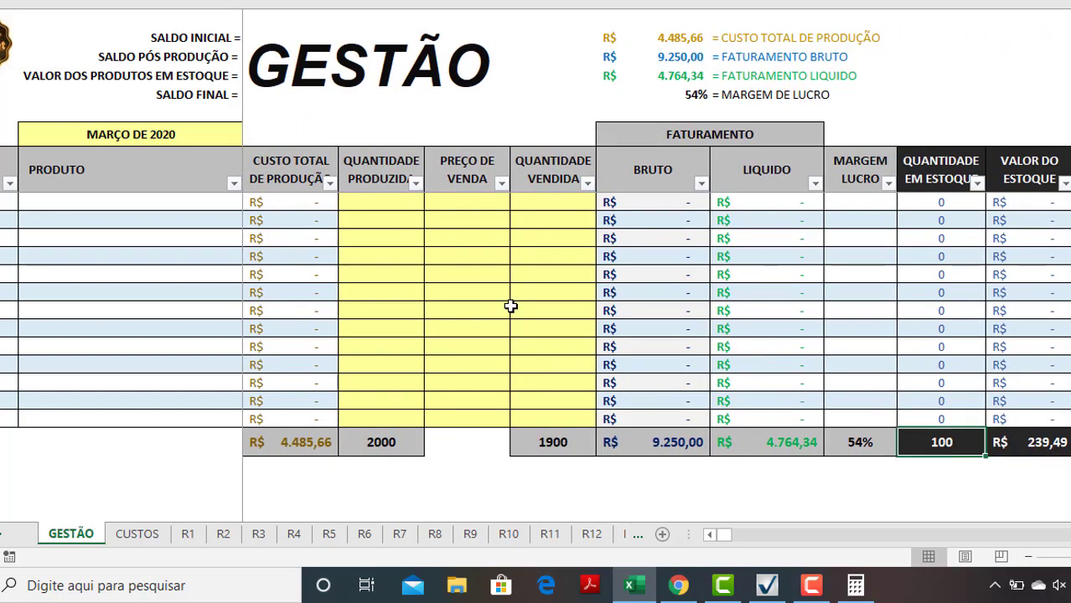
{"action": "key", "text": "Right"}
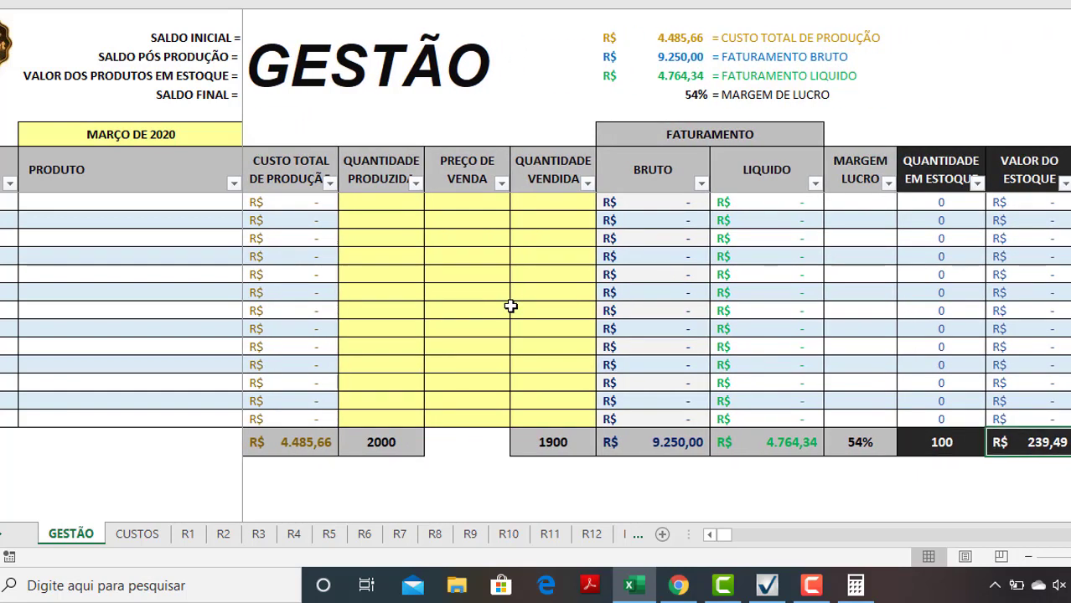
{"action": "key", "text": "Up"}
{"action": "key", "text": "Up"}
{"action": "key", "text": "Up"}
{"action": "key", "text": "Up"}
{"action": "key", "text": "Up"}
{"action": "key", "text": "Up"}
{"action": "key", "text": "Up"}
{"action": "key", "text": "Up"}
{"action": "key", "text": "Up"}
{"action": "key", "text": "Up"}
{"action": "key", "text": "Up"}
{"action": "key", "text": "Up"}
{"action": "key", "text": "Up"}
{"action": "key", "text": "Up"}
{"action": "key", "text": "Up"}
{"action": "key", "text": "Up"}
{"action": "key", "text": "Up"}
{"action": "key", "text": "Up"}
{"action": "key", "text": "Up"}
{"action": "key", "text": "Up"}
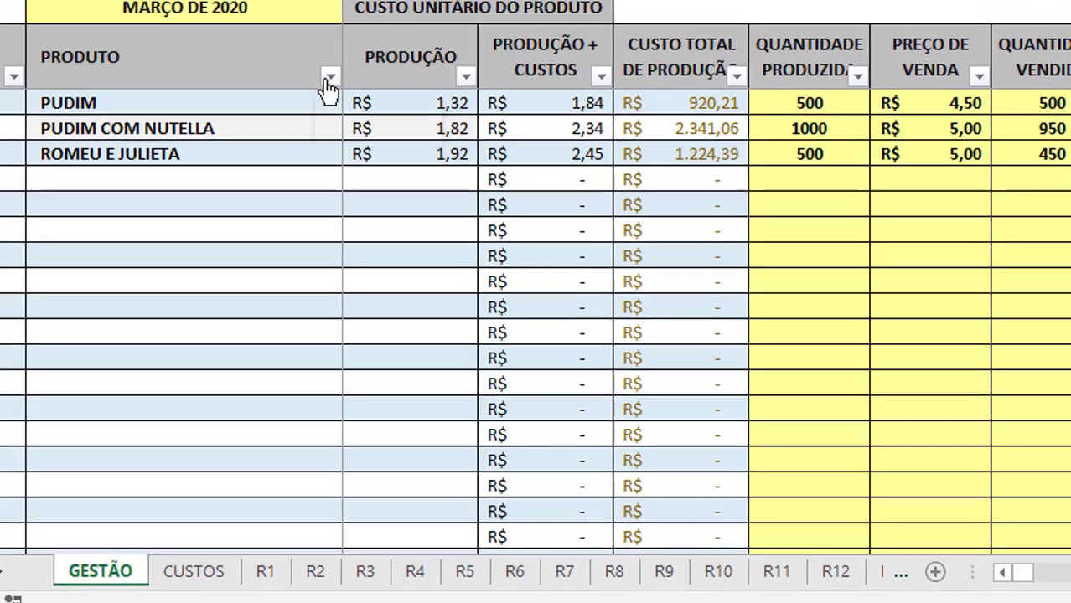
Step: Filter the PRODUTO column to show only ROMEU E JULIETA and check its unit production cost including fixed costs
{"action": "left_click", "coordinate": [234, 184]}
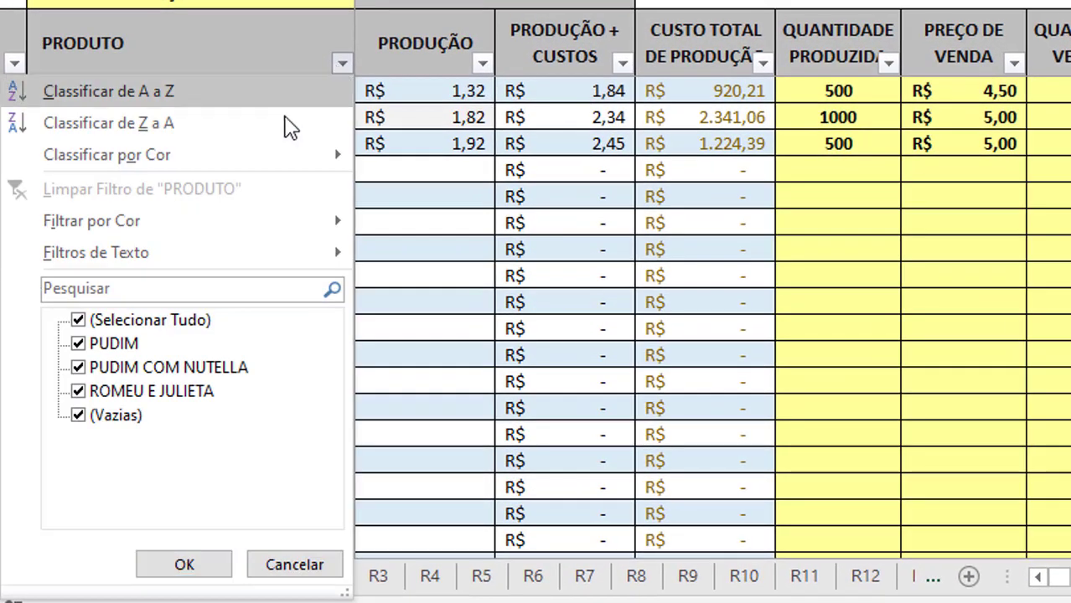
{"action": "left_click", "coordinate": [78, 321]}
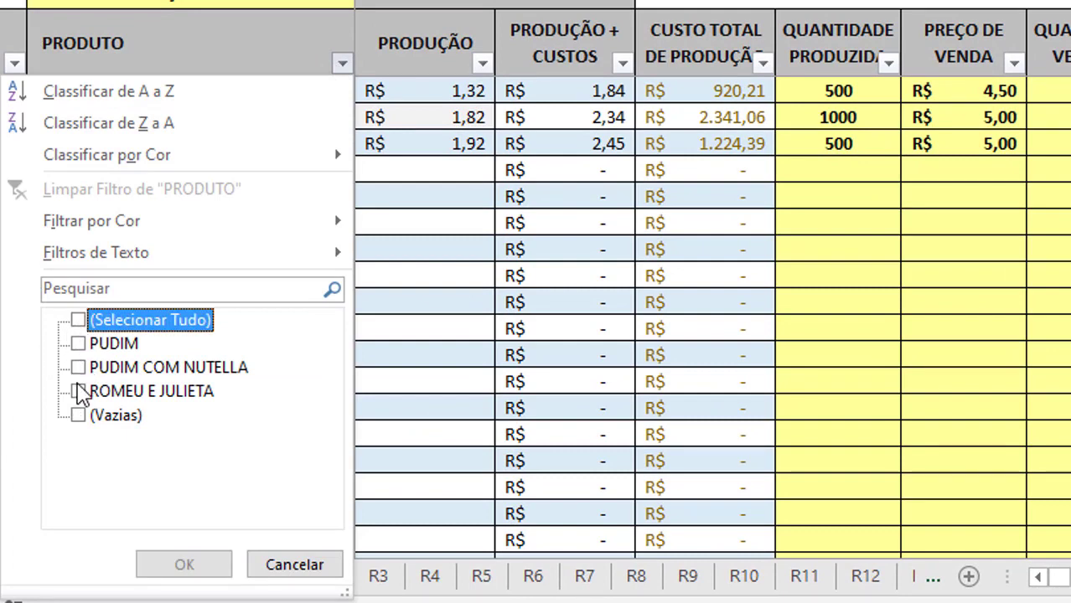
{"action": "left_click", "coordinate": [78, 391]}
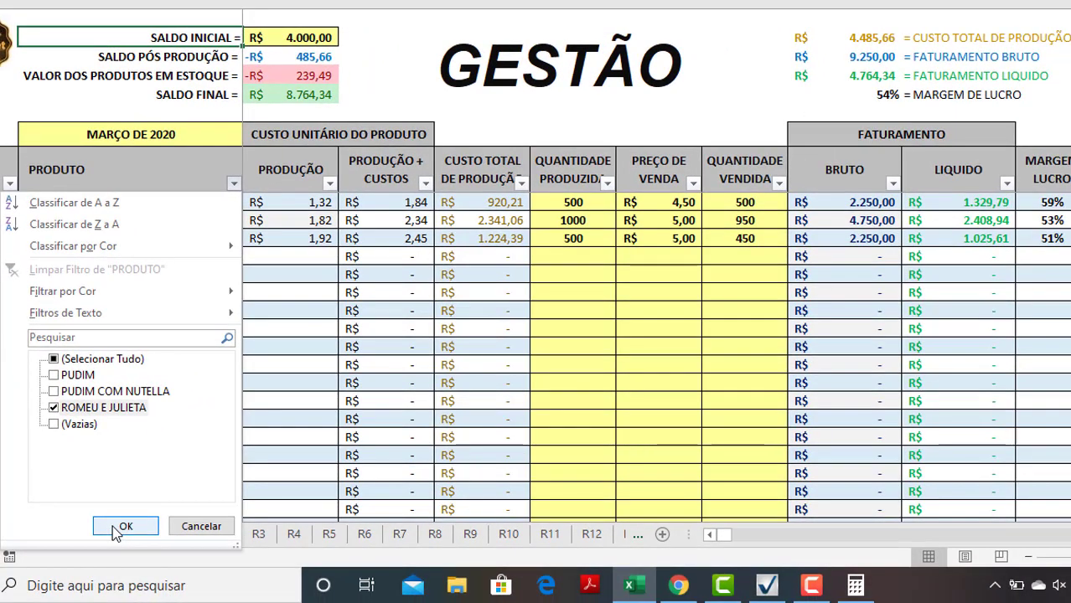
{"action": "left_click", "coordinate": [119, 527]}
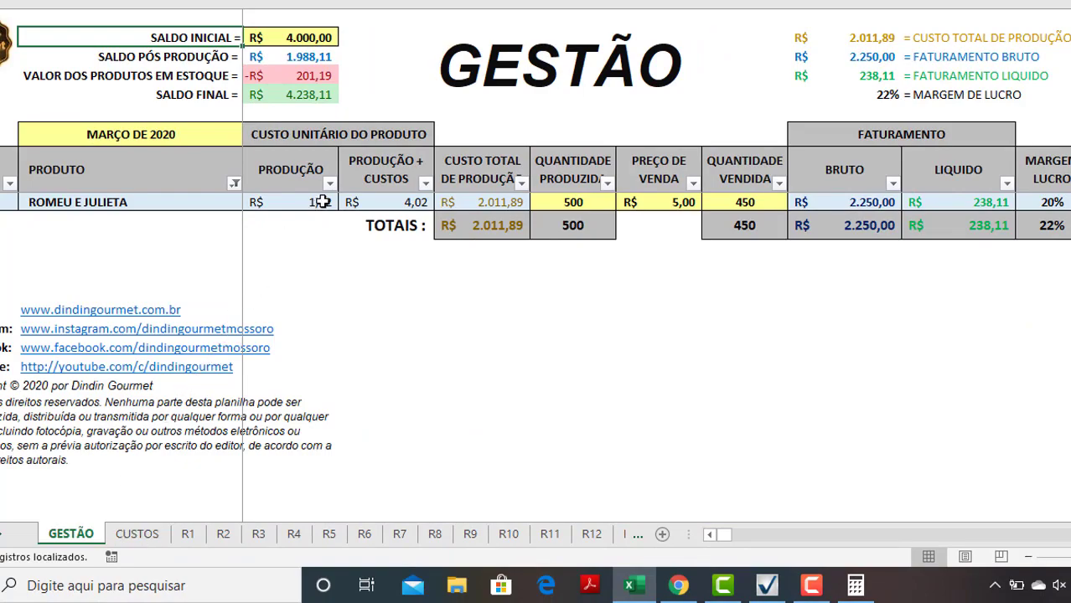
{"action": "left_click", "coordinate": [377, 202]}
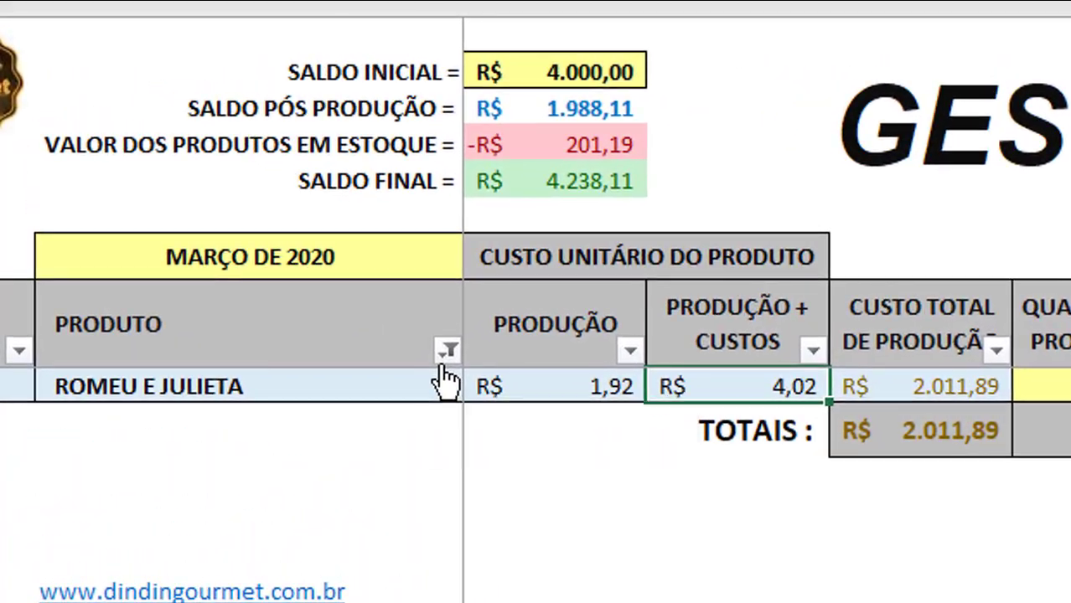
Step: Clear the PRODUTO filter so the full product table is listed
{"action": "left_click", "coordinate": [445, 359]}
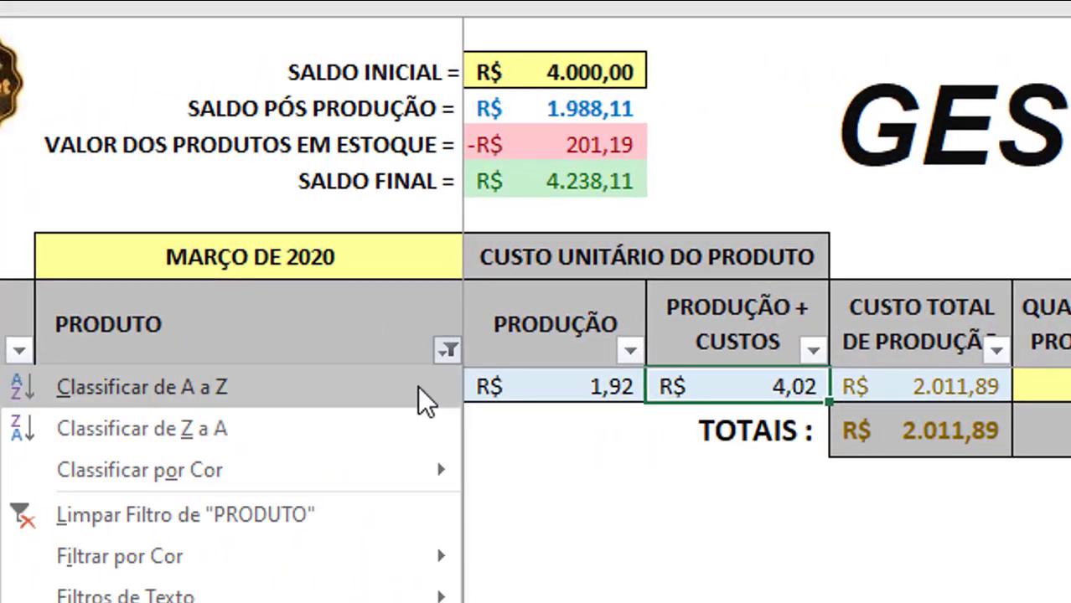
{"action": "mouse_move", "coordinate": [321, 485]}
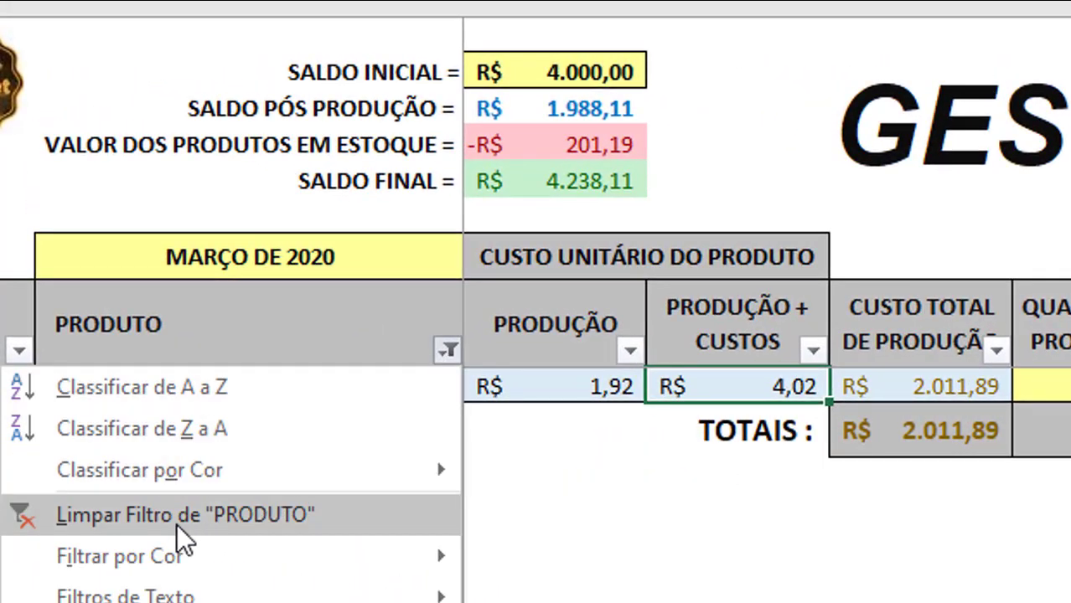
{"action": "left_click", "coordinate": [129, 527]}
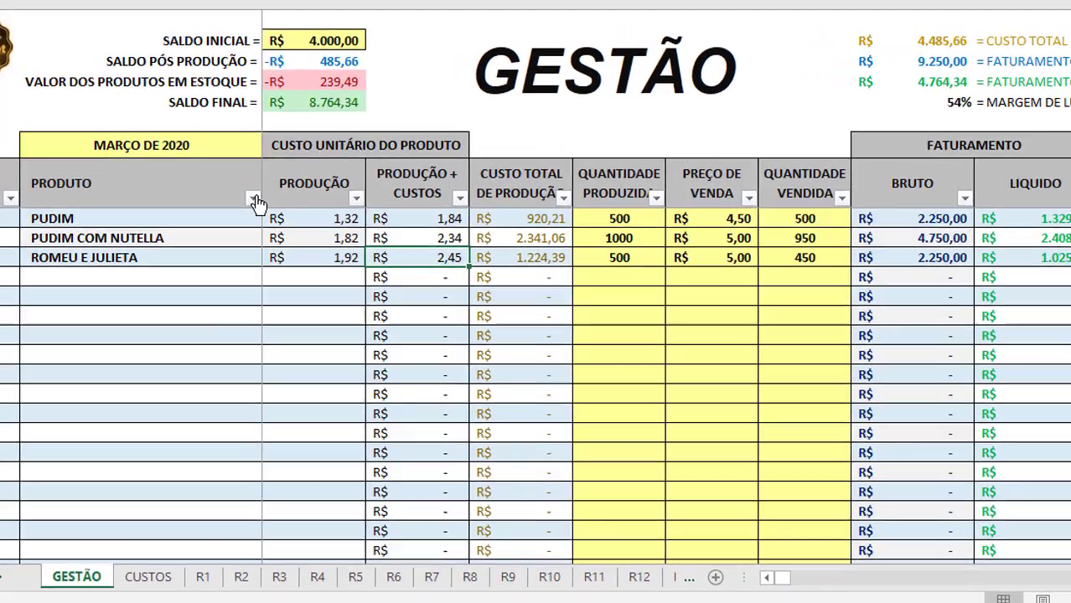
Step: Filter the PRODUTO column to PUDIM and PUDIM COM NUTELLA, review their combined results, and clear the filter
{"action": "left_click", "coordinate": [233, 185]}
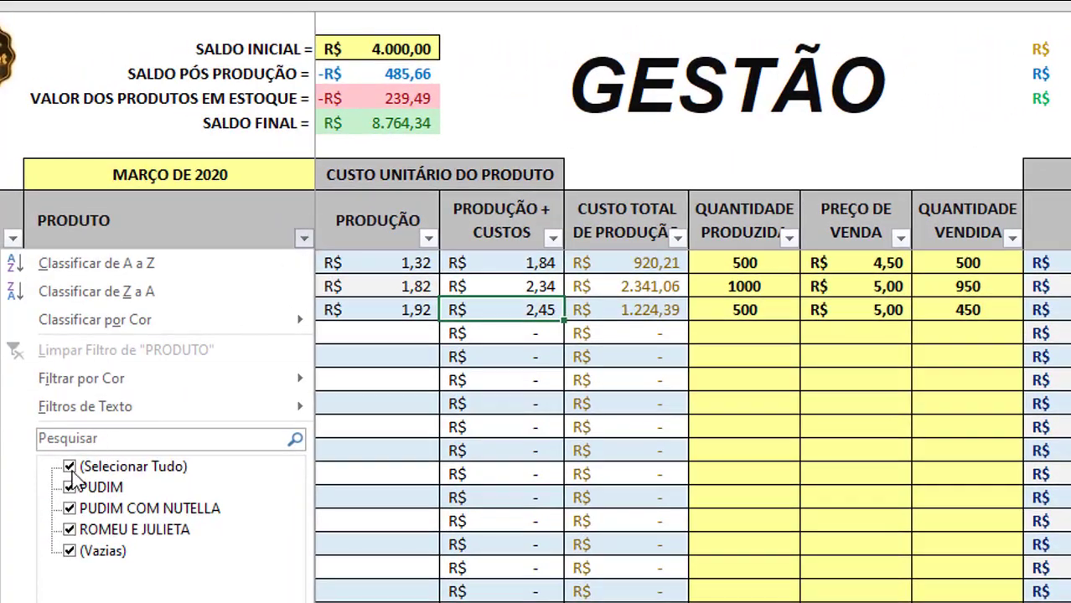
{"action": "left_click", "coordinate": [68, 463]}
{"action": "left_click", "coordinate": [69, 507]}
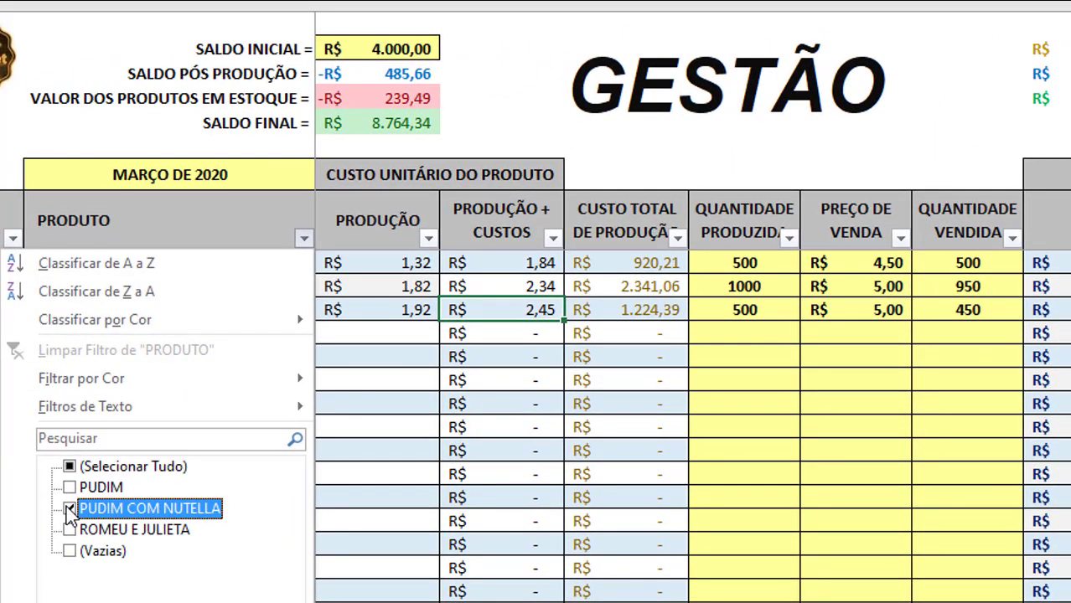
{"action": "left_click", "coordinate": [69, 486]}
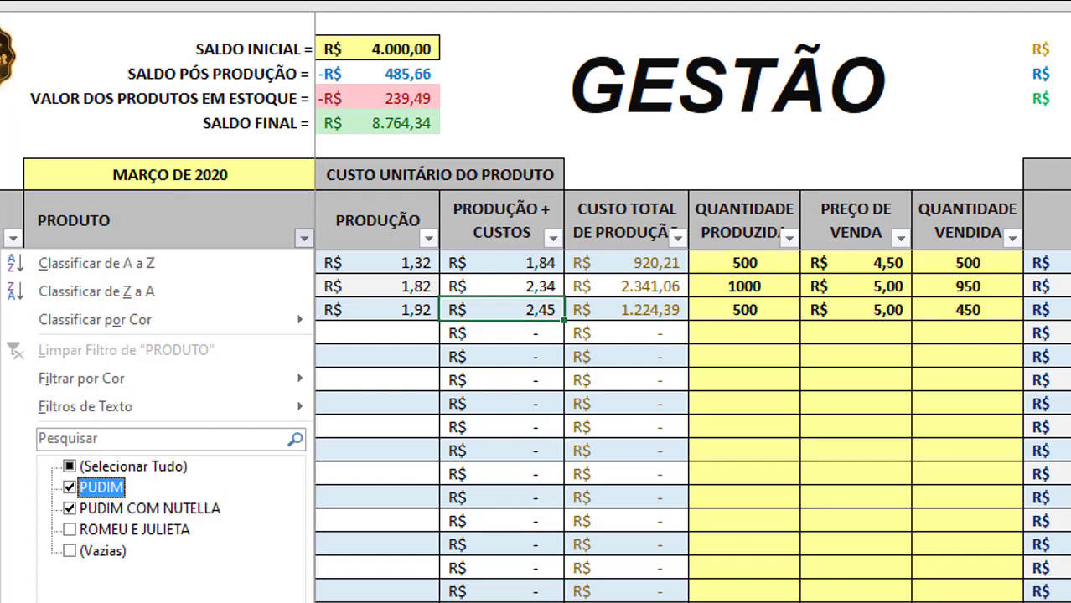
{"action": "key", "text": "Return"}
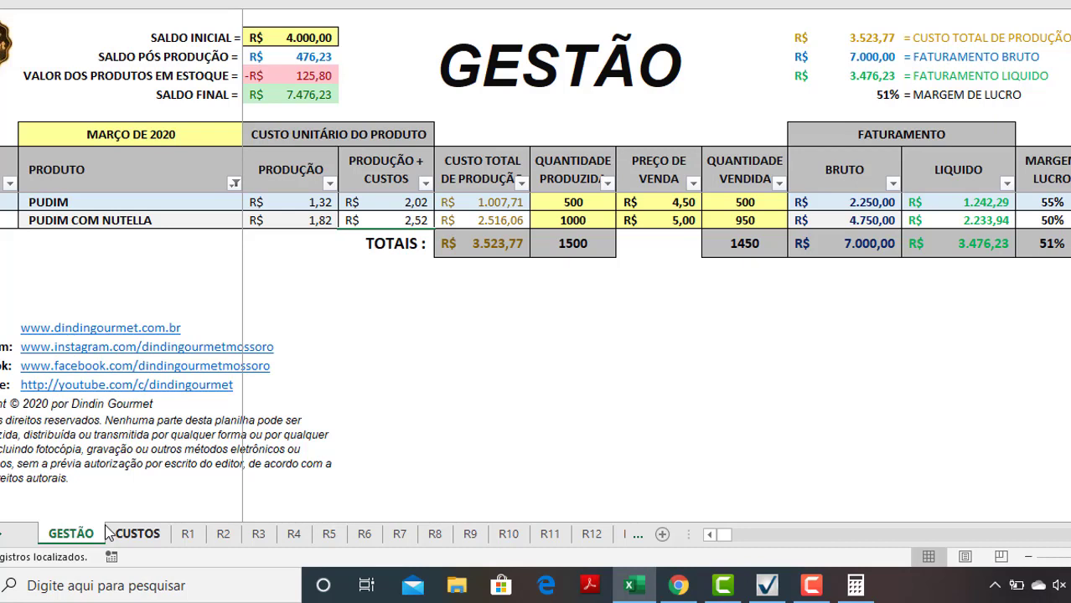
{"action": "left_click", "coordinate": [235, 184]}
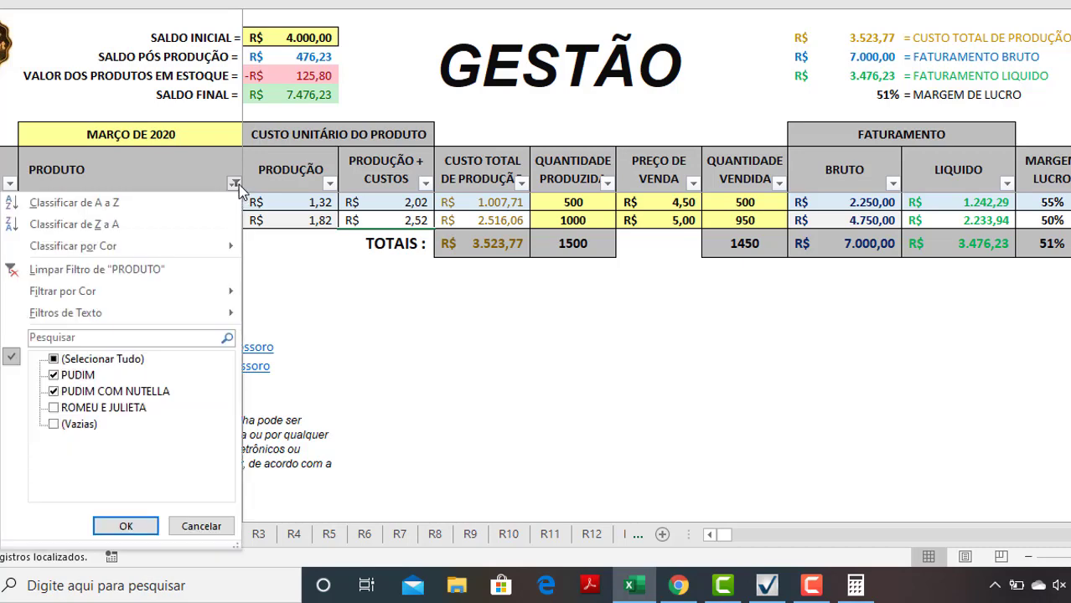
{"action": "left_click", "coordinate": [69, 271]}
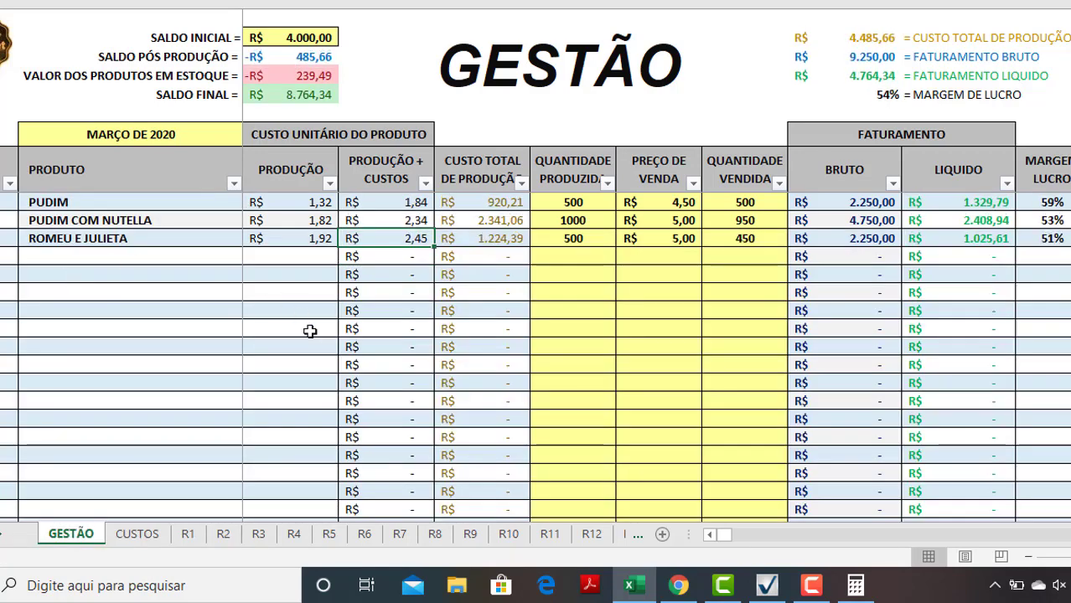